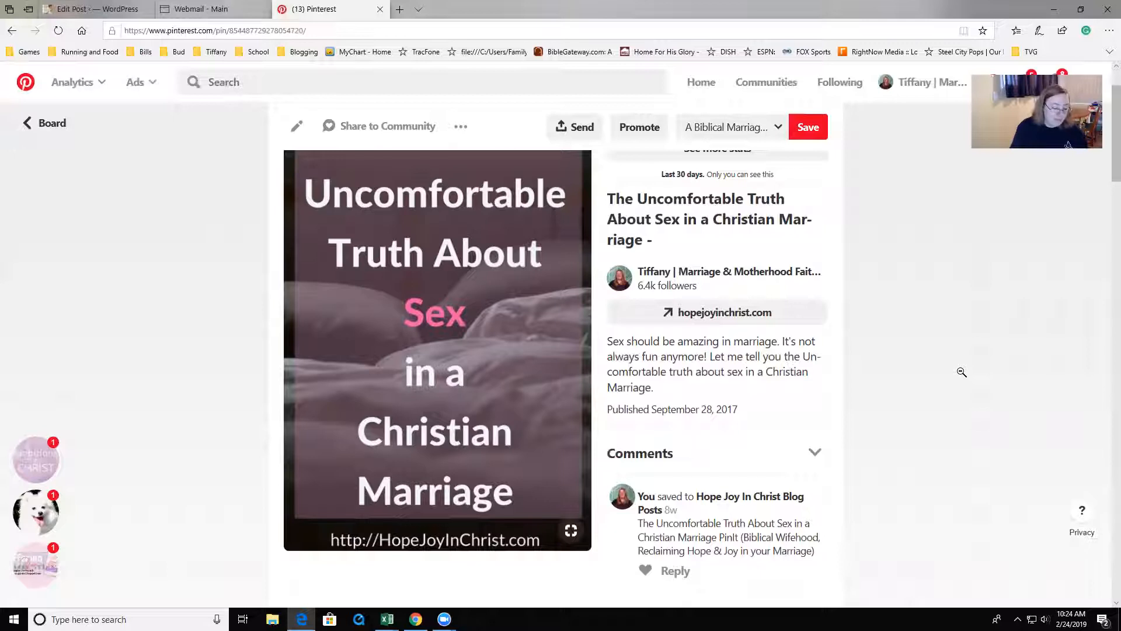
# - Review the graphic, title, description and stats of the Uncomfortable Truth pin on Pinterest
pyautogui.scroll(-1, 962, 372)
pyautogui.scroll(2, 963, 370)
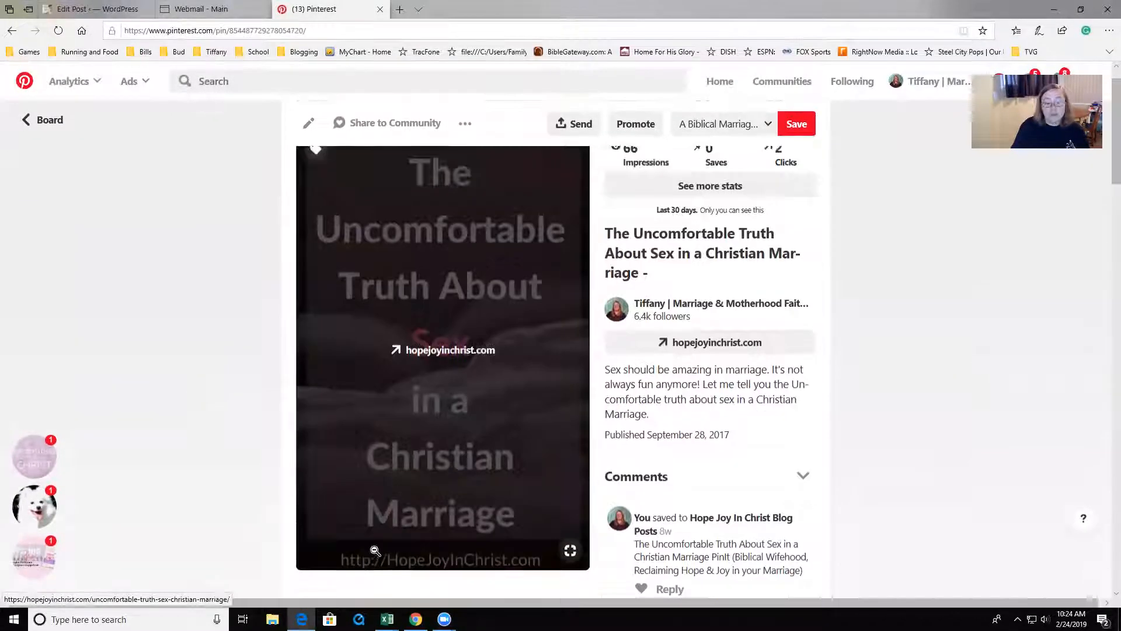
pyautogui.scroll(-1, 364, 528)
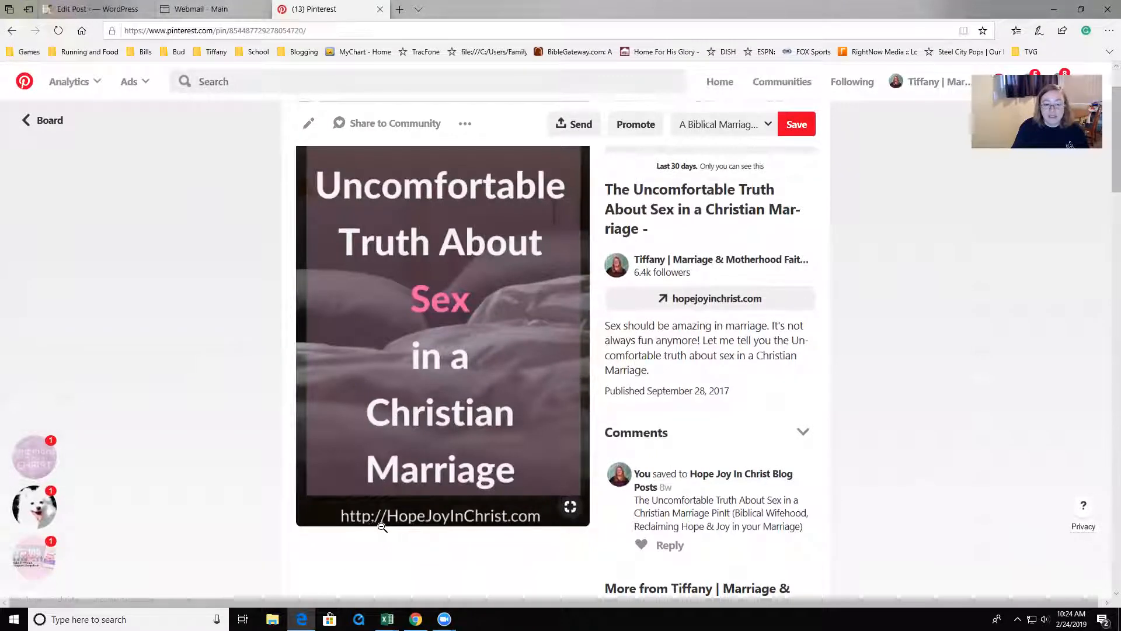
pyautogui.moveTo(369, 524)
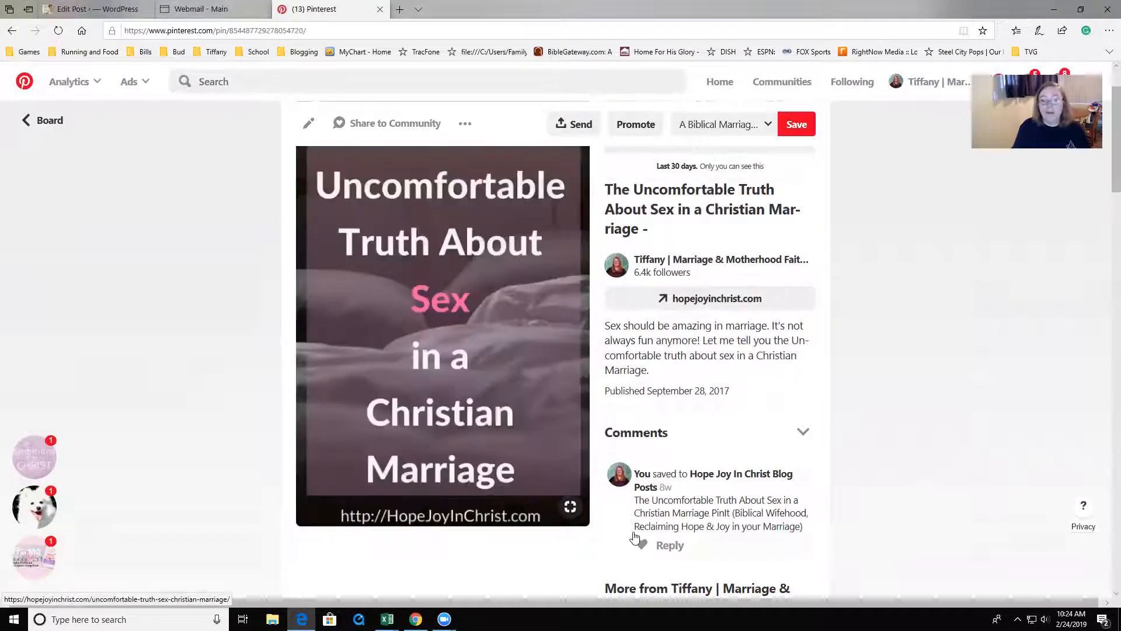
pyautogui.scroll(1, 908, 521)
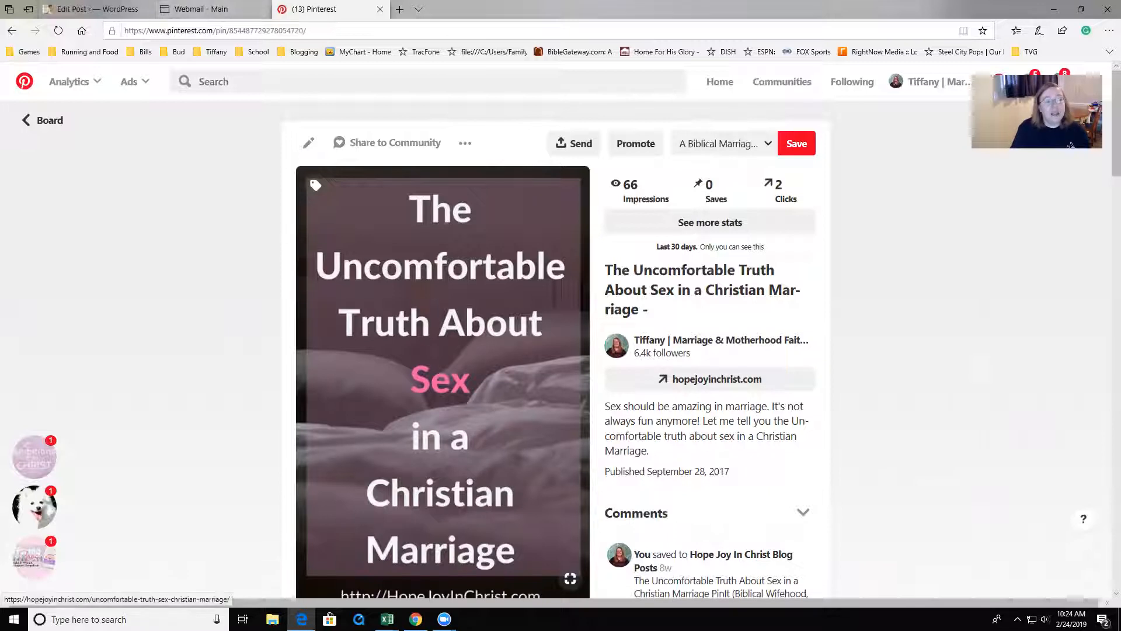
# - Shrink and move the Pinterest browser window aside, then switch to Canva in a maximized window
pyautogui.click(1080, 8)
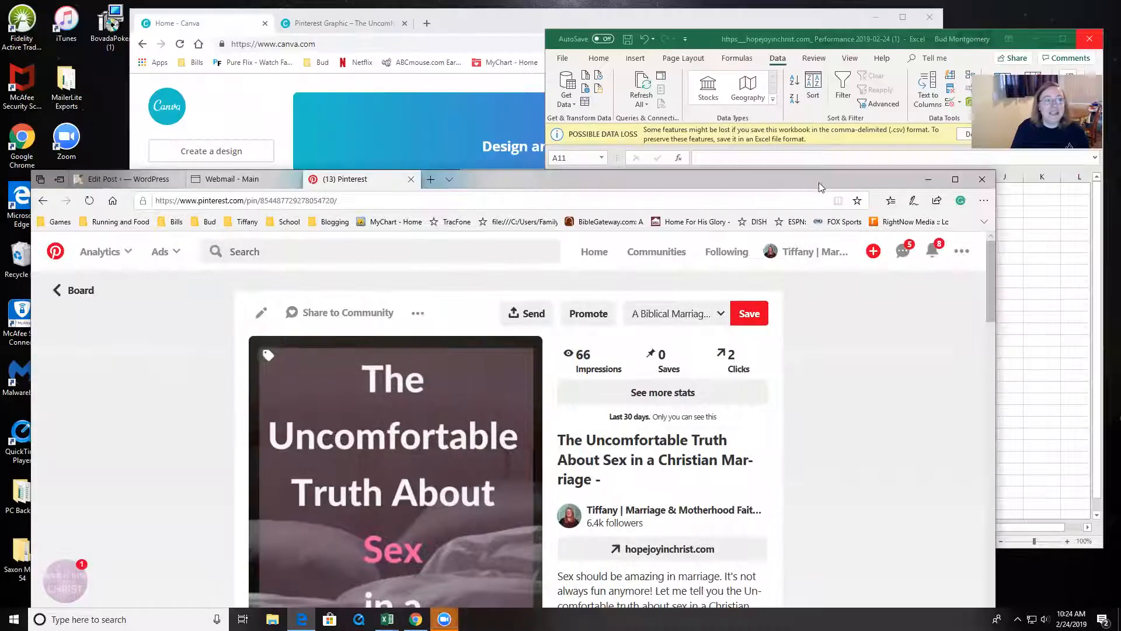
pyautogui.moveTo(799, 15); pyautogui.dragTo(820, 182)
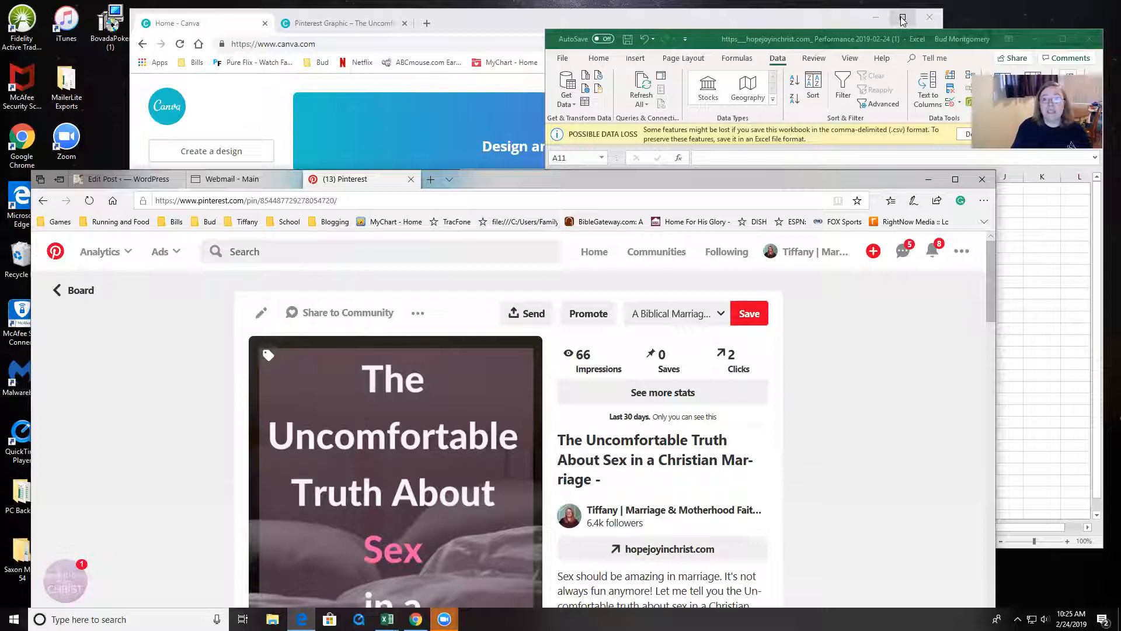
pyautogui.click(903, 20)
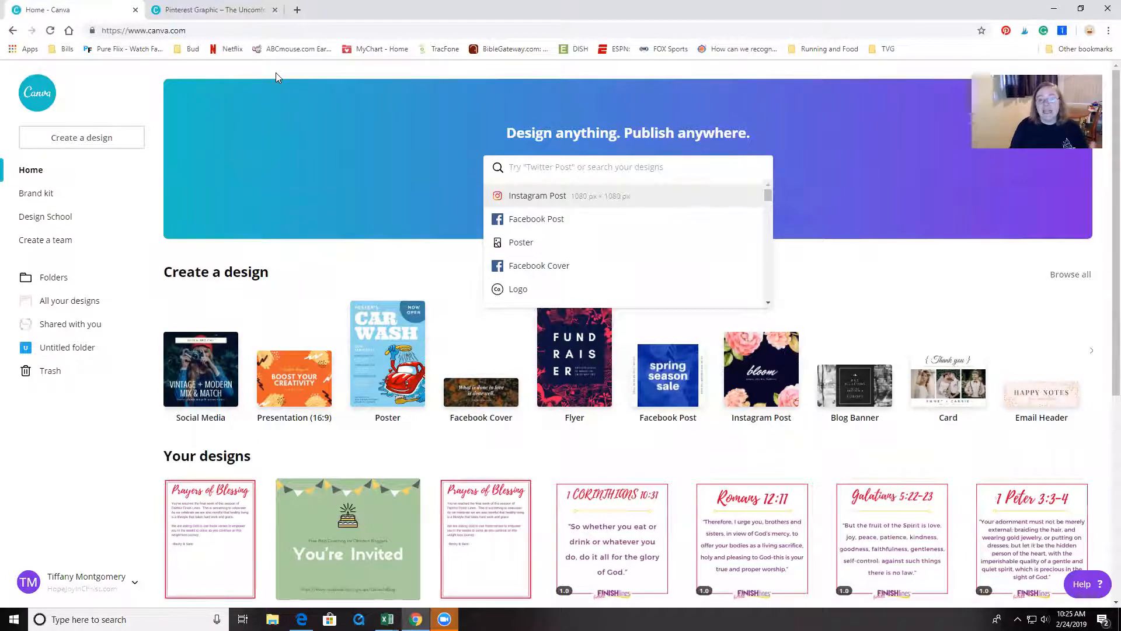
# - Look through the existing designs on the home page for a recent Pinterest graphic to reuse as a template
pyautogui.scroll(-12, 345, 327)
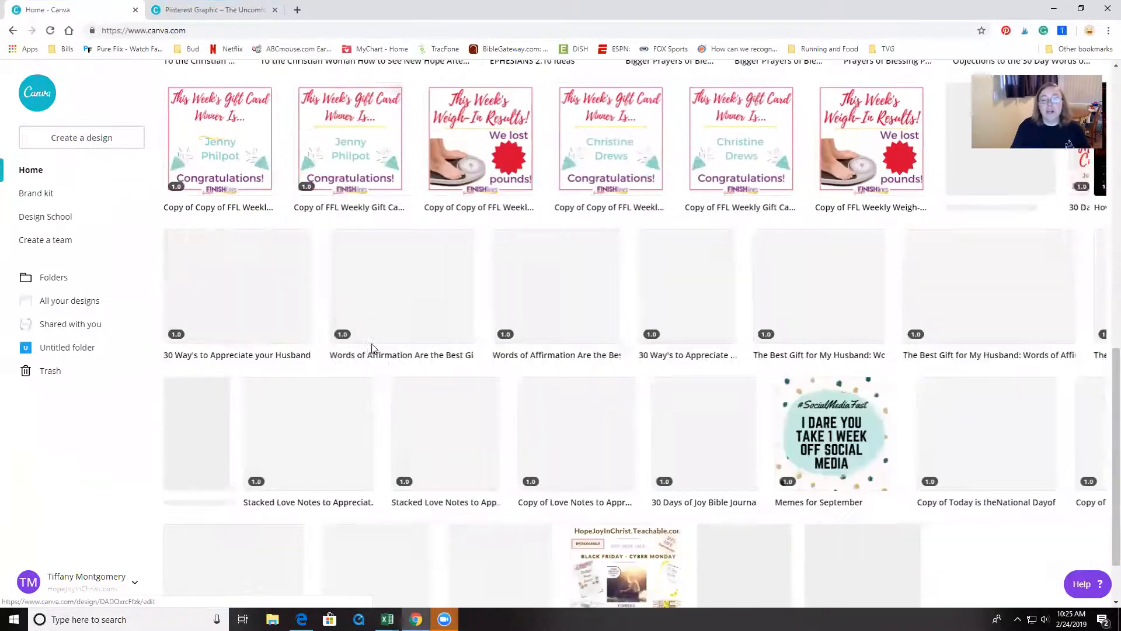
pyautogui.scroll(-15, 372, 348)
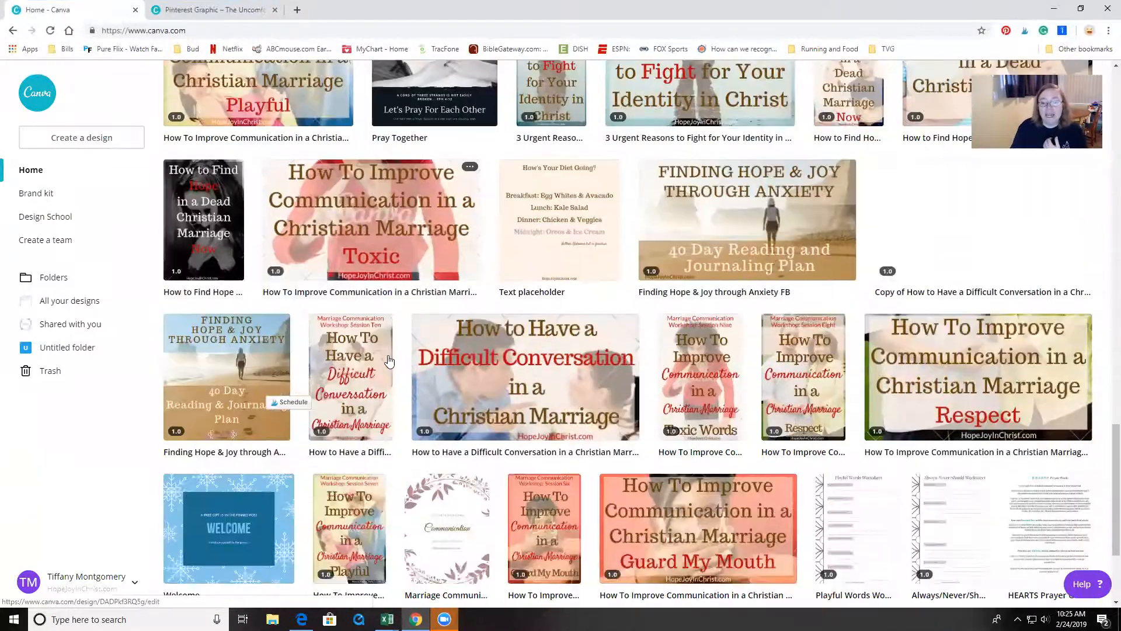
pyautogui.scroll(-8, 390, 360)
pyautogui.scroll(13, 390, 362)
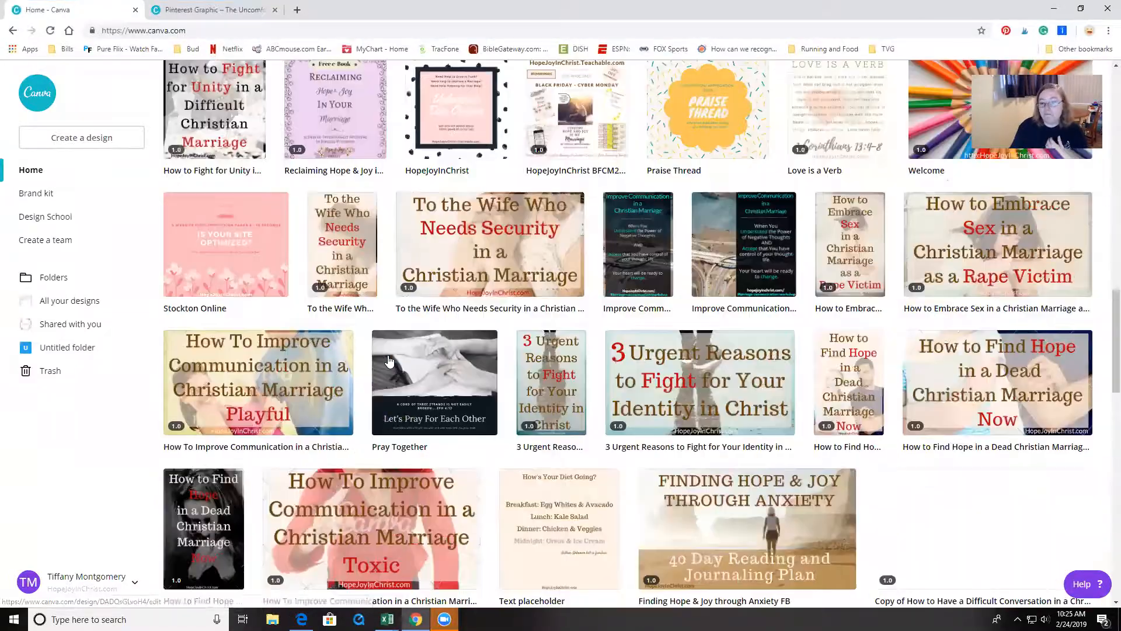
pyautogui.scroll(10, 390, 360)
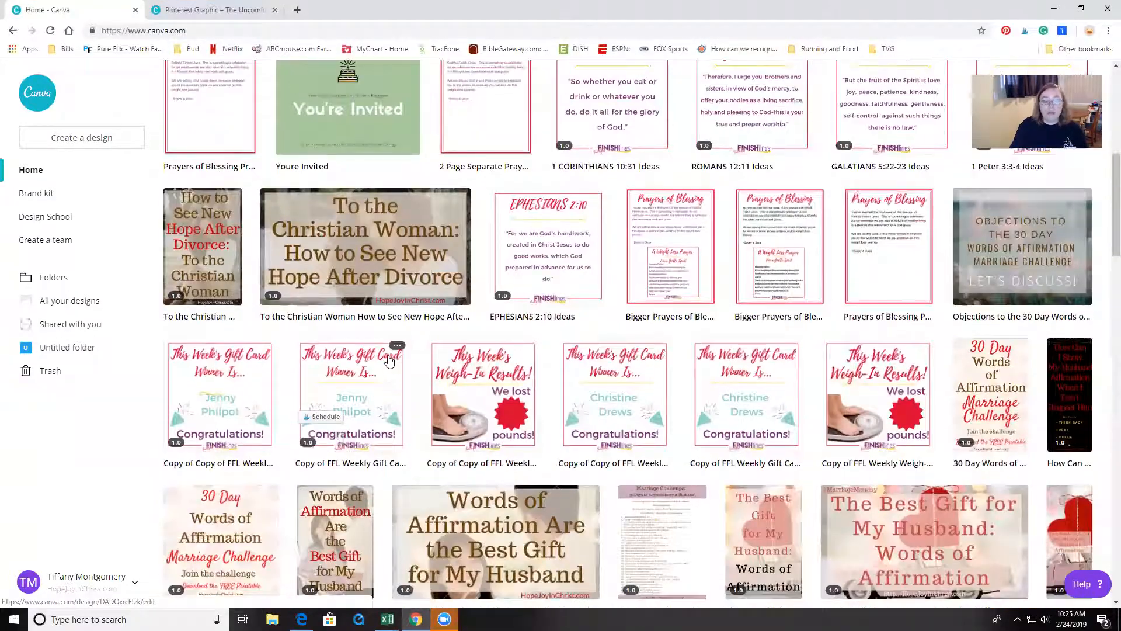
pyautogui.scroll(5, 389, 361)
pyautogui.scroll(-2, 524, 330)
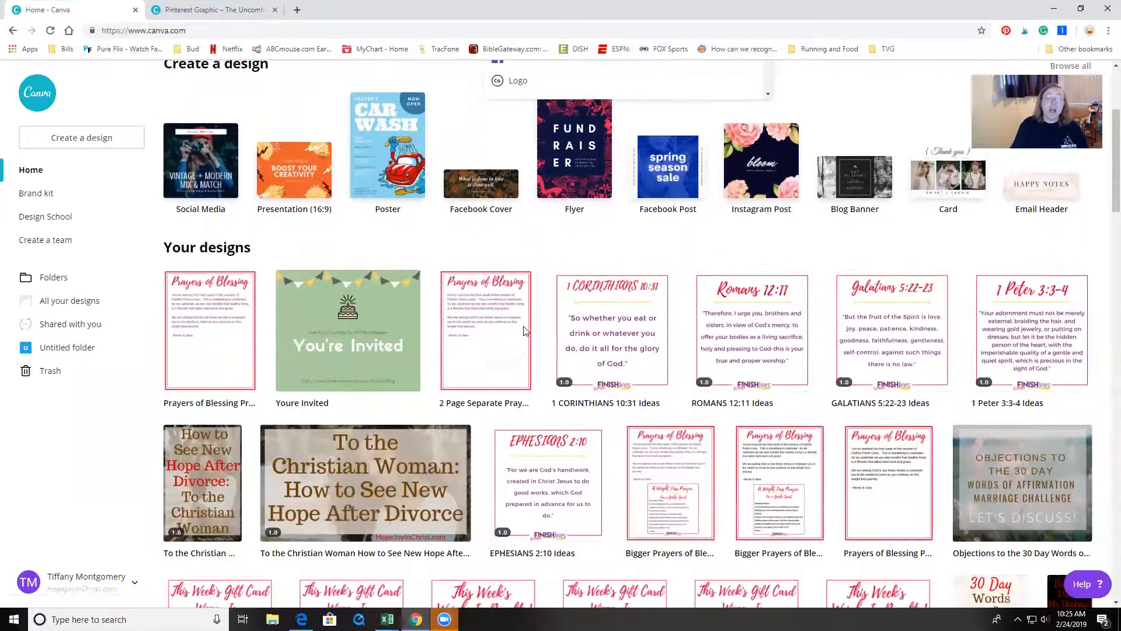
pyautogui.scroll(-2, 524, 330)
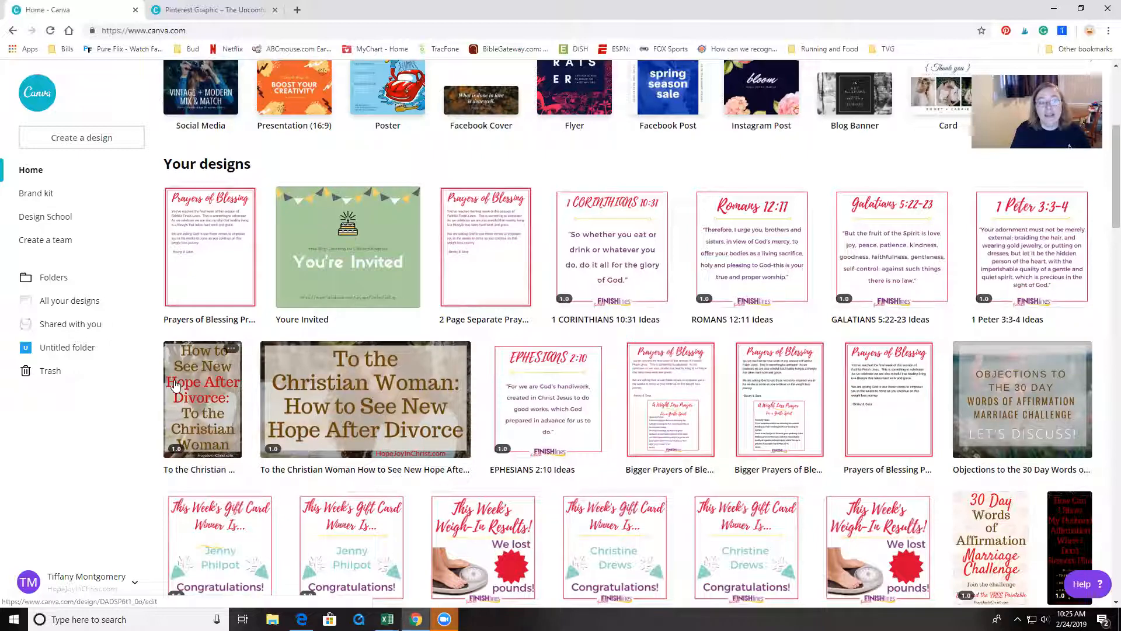
pyautogui.scroll(-4, 385, 383)
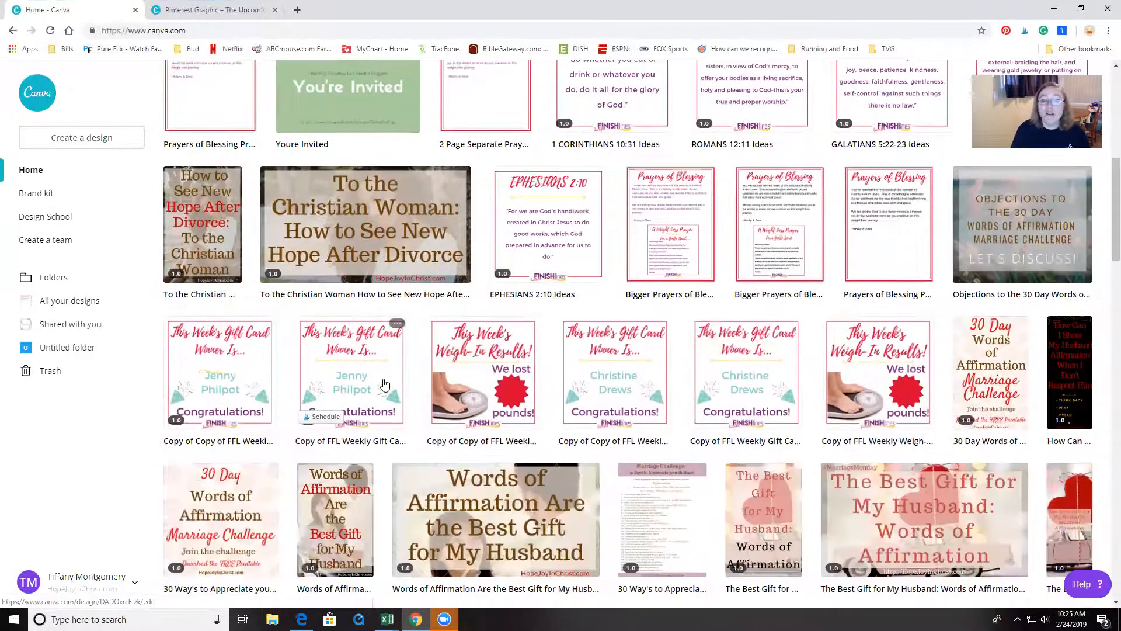
pyautogui.scroll(3, 368, 397)
pyautogui.scroll(1, 349, 412)
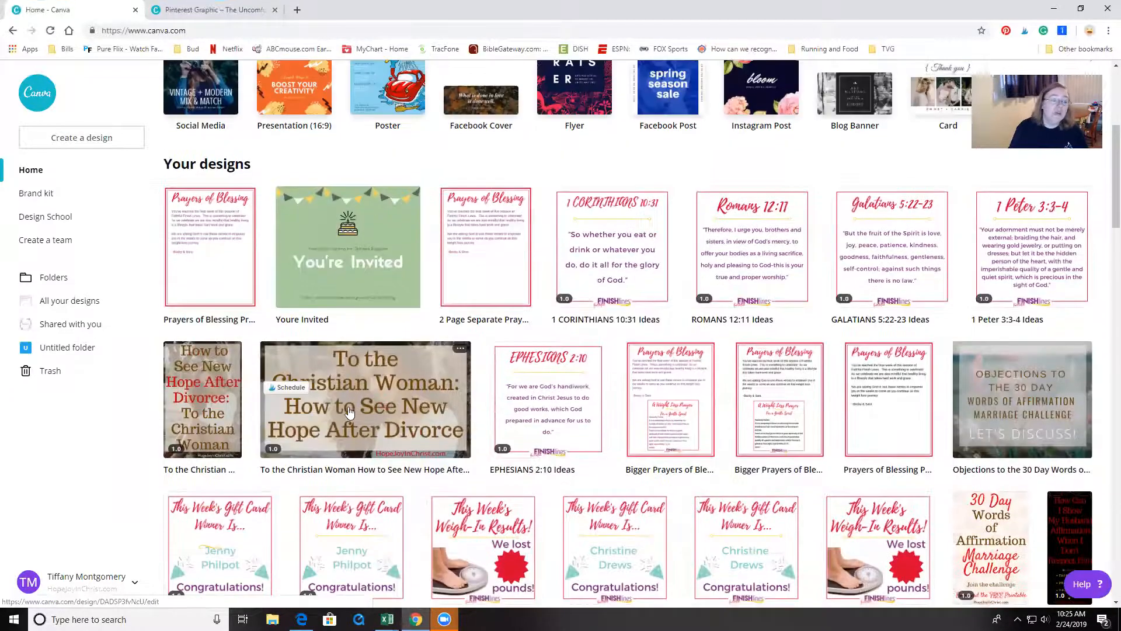
# - Open the vertical "To the Christian Woman How to See New Hope After Divorce PinIt" design and make a copy of it
pyautogui.click(208, 415)
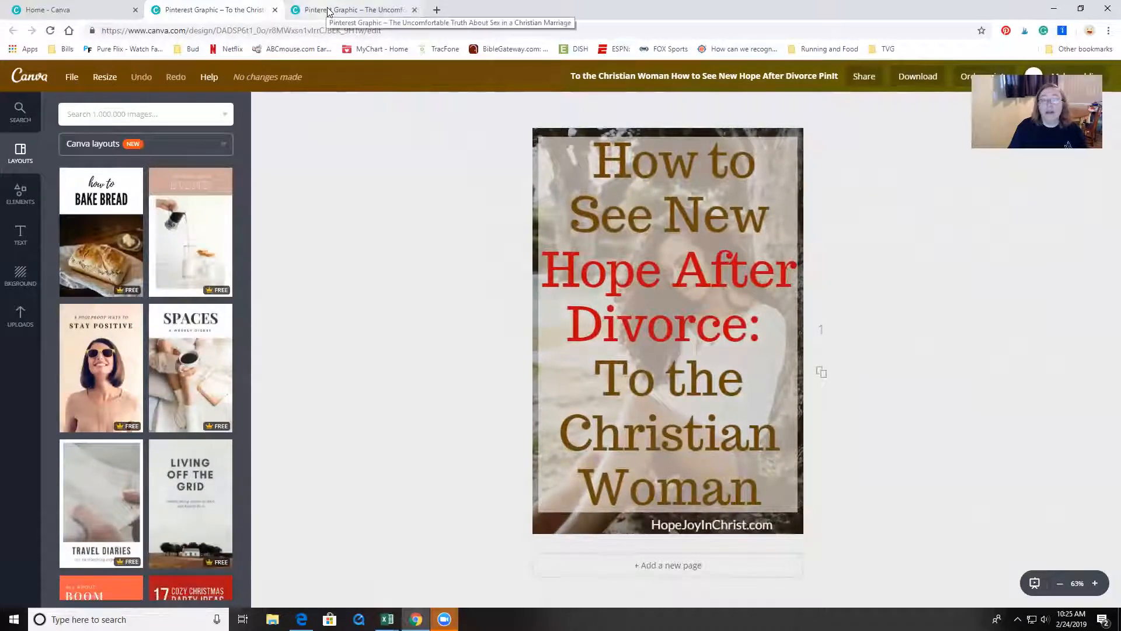
pyautogui.click(73, 76)
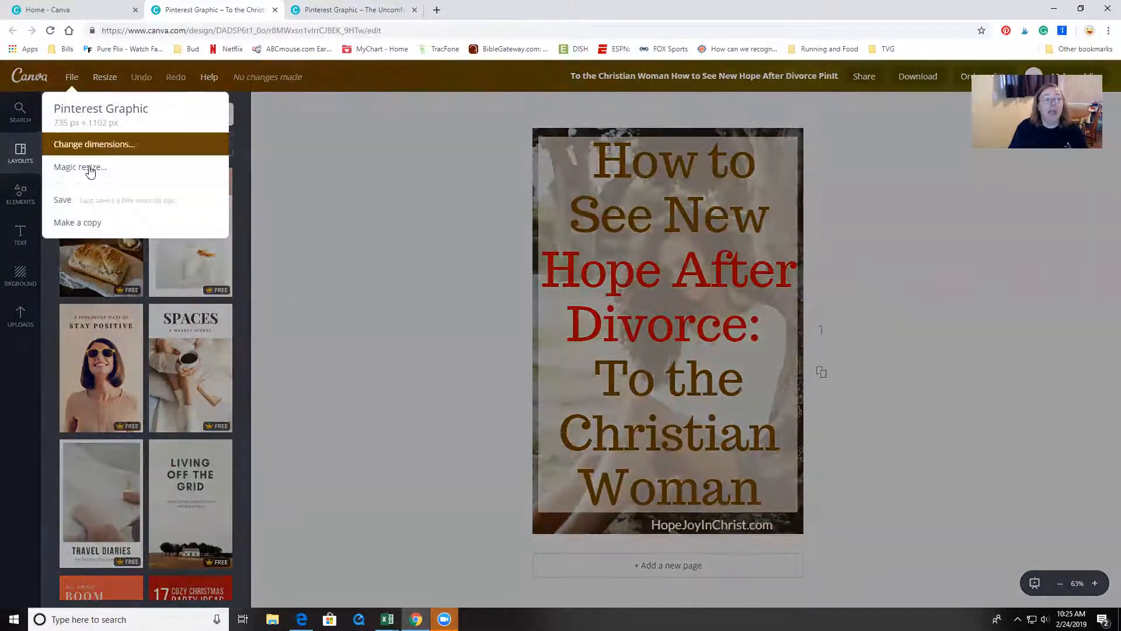
pyautogui.click(88, 223)
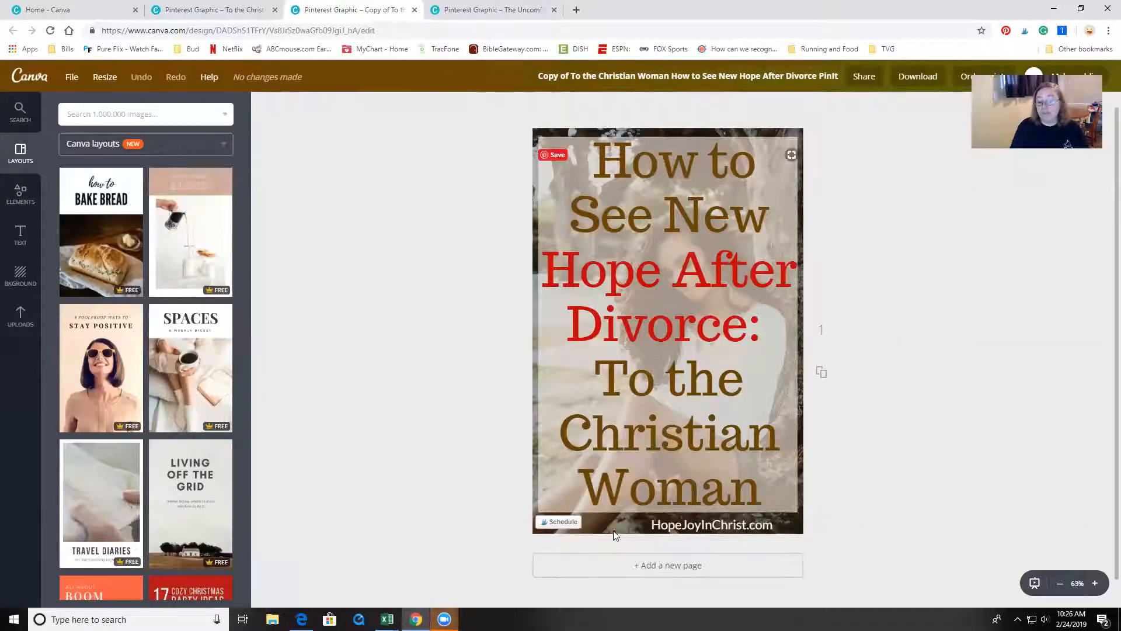
# - Search the saved designs for "uncomfortable truth" and open The Uncomfortable Truth About Sex in a Christian Marriage
pyautogui.click(495, 8)
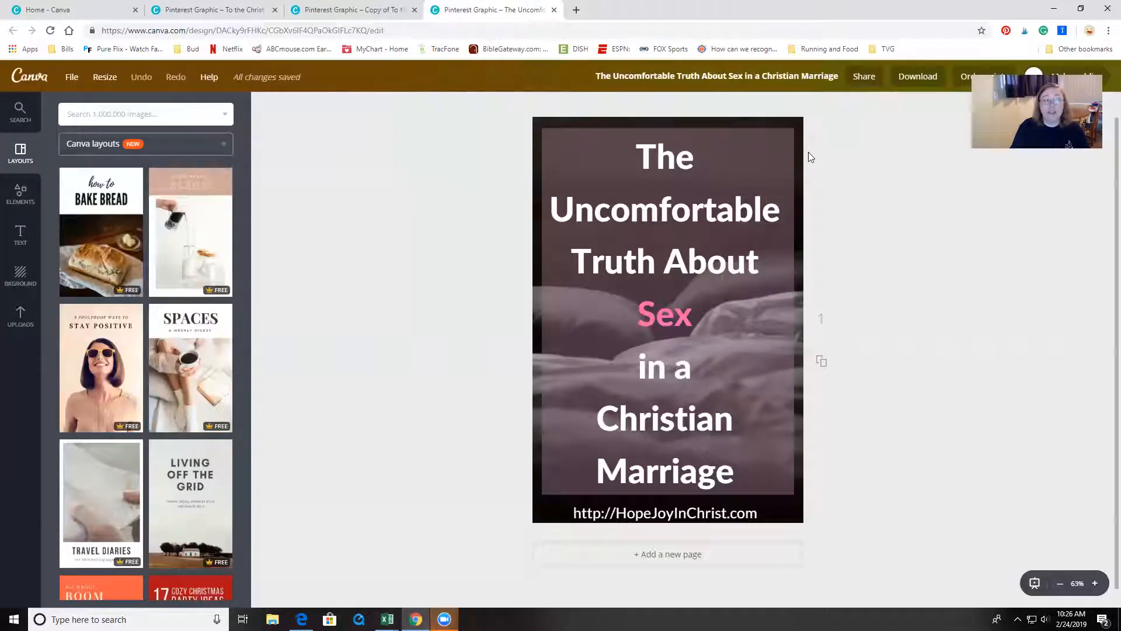
pyautogui.hotkey('ctrl', '1')
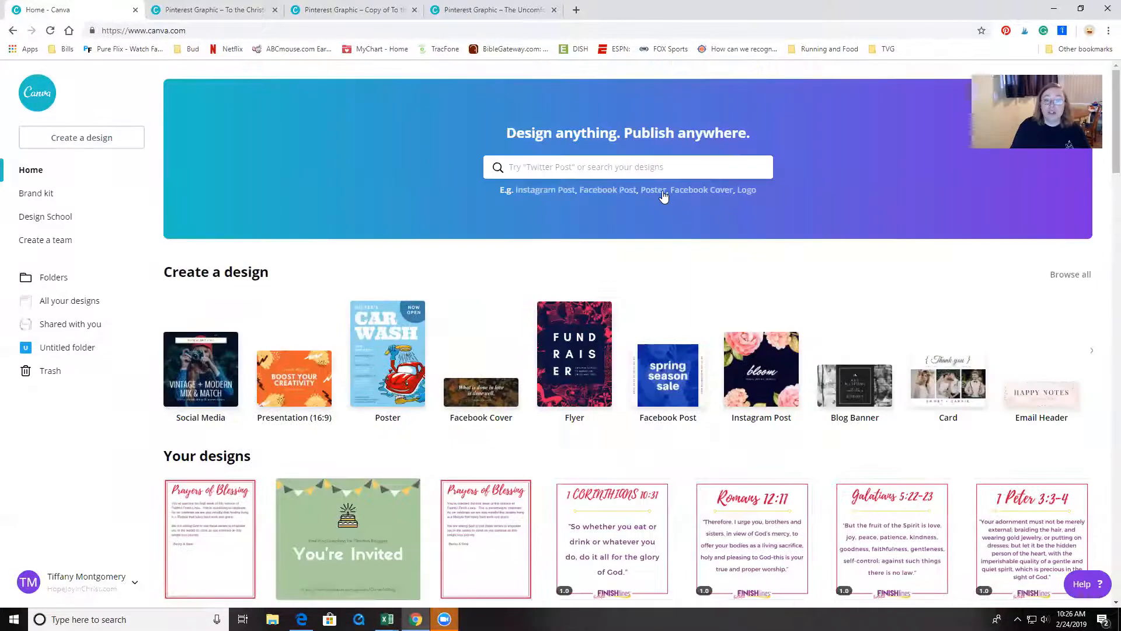
pyautogui.click(638, 166)
pyautogui.write('uncom')
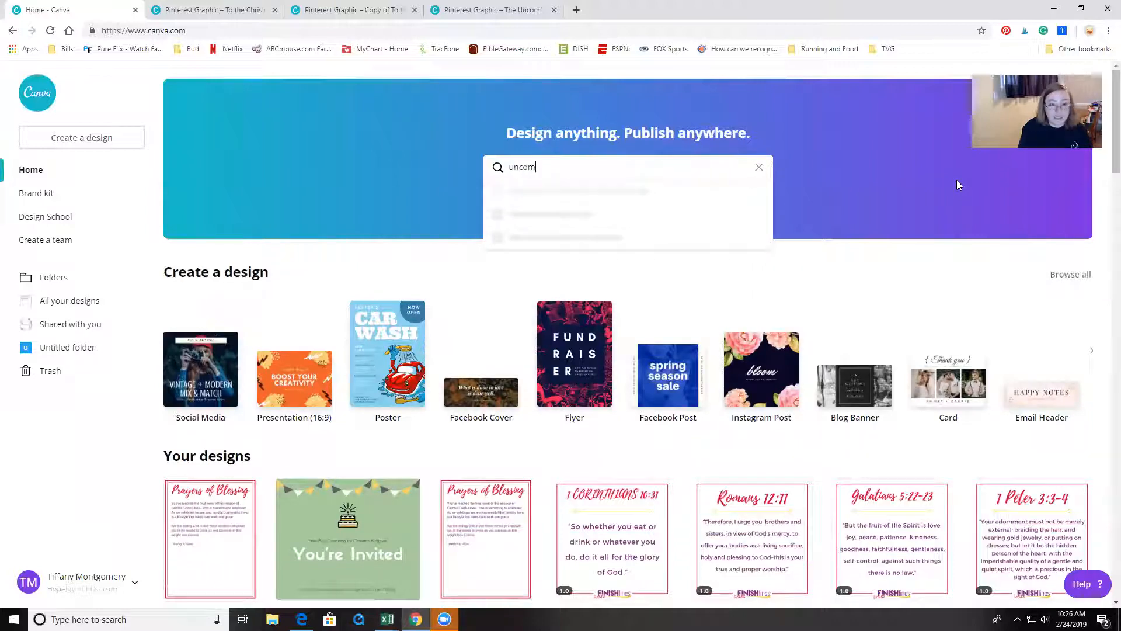
pyautogui.write('fortable truth')
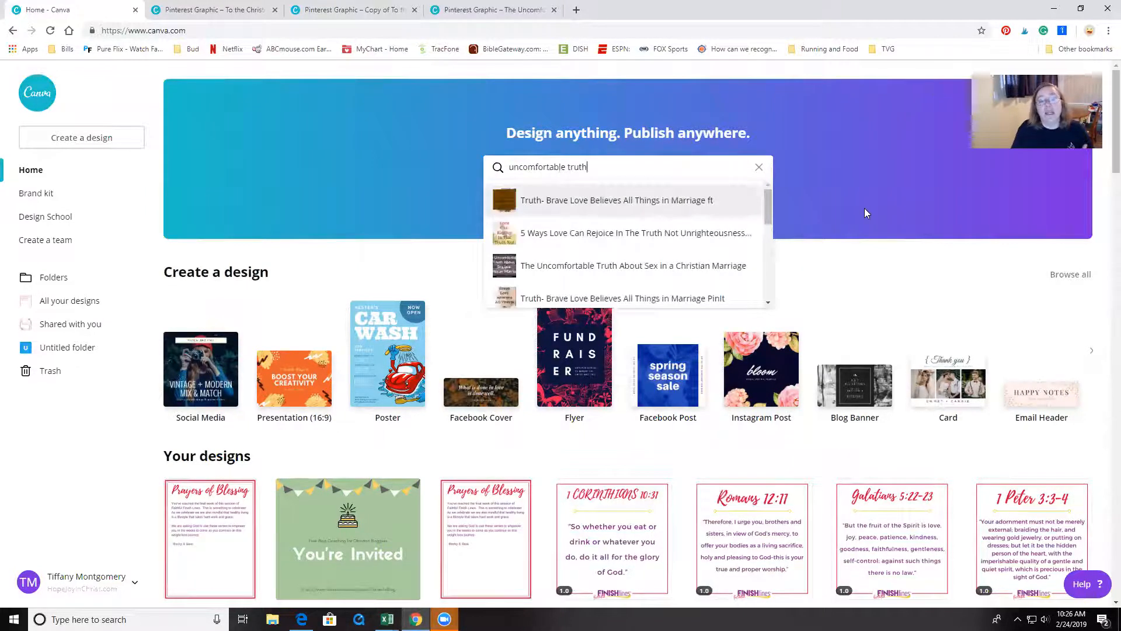
pyautogui.scroll(-1, 590, 251)
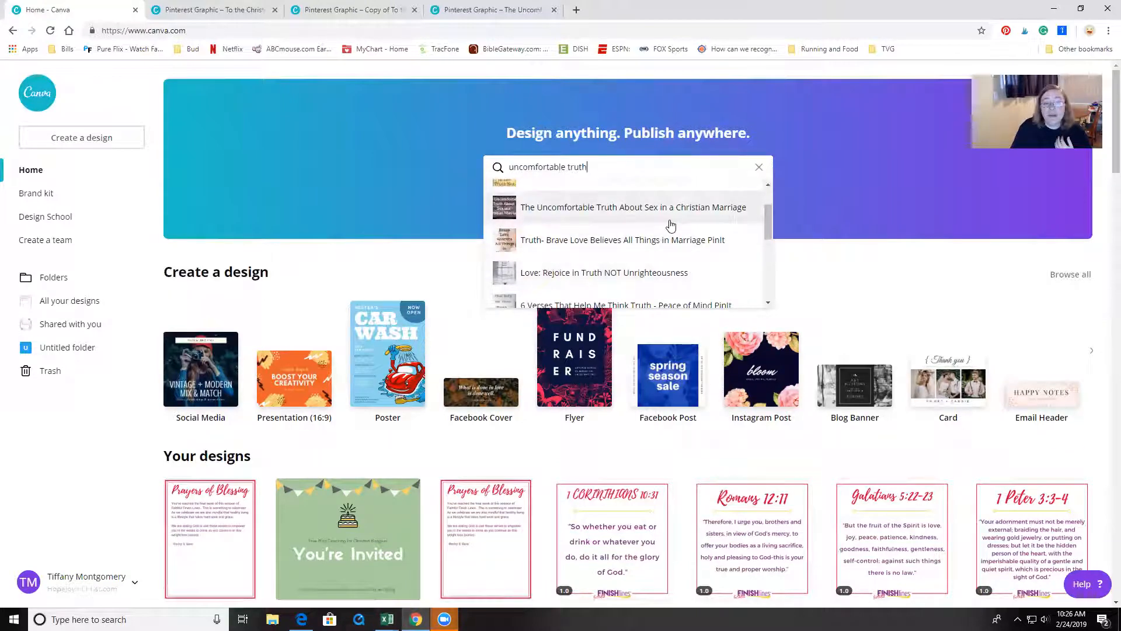
pyautogui.scroll(-2, 669, 225)
pyautogui.click(612, 268)
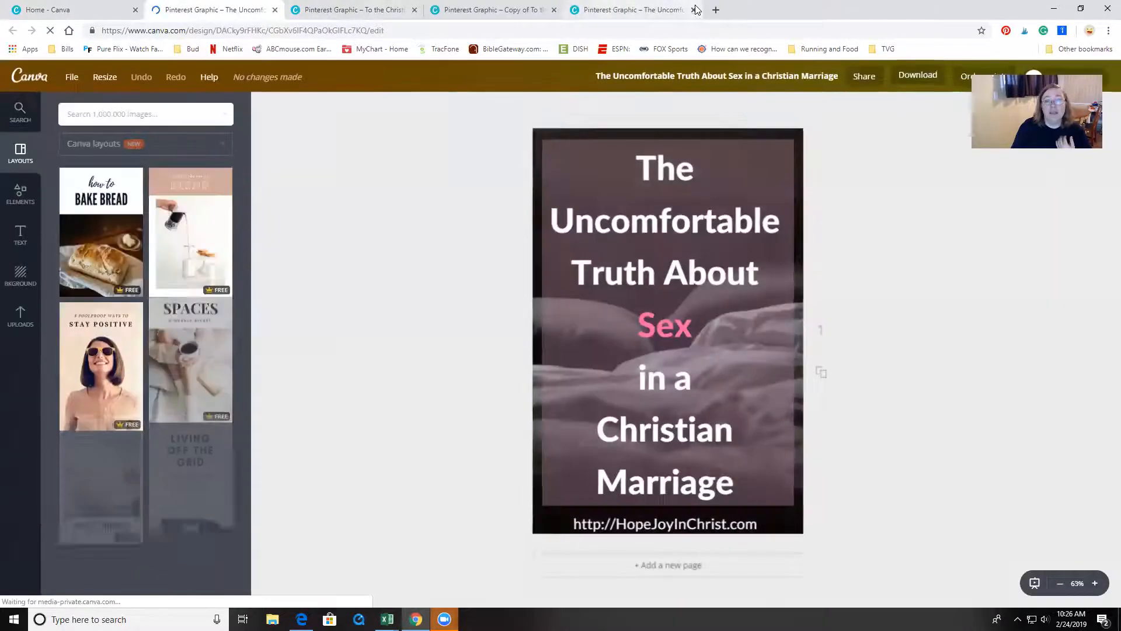
# - Close the duplicate Uncomfortable Truth design and the original Hope After Divorce design, keeping the copy open
pyautogui.click(694, 10)
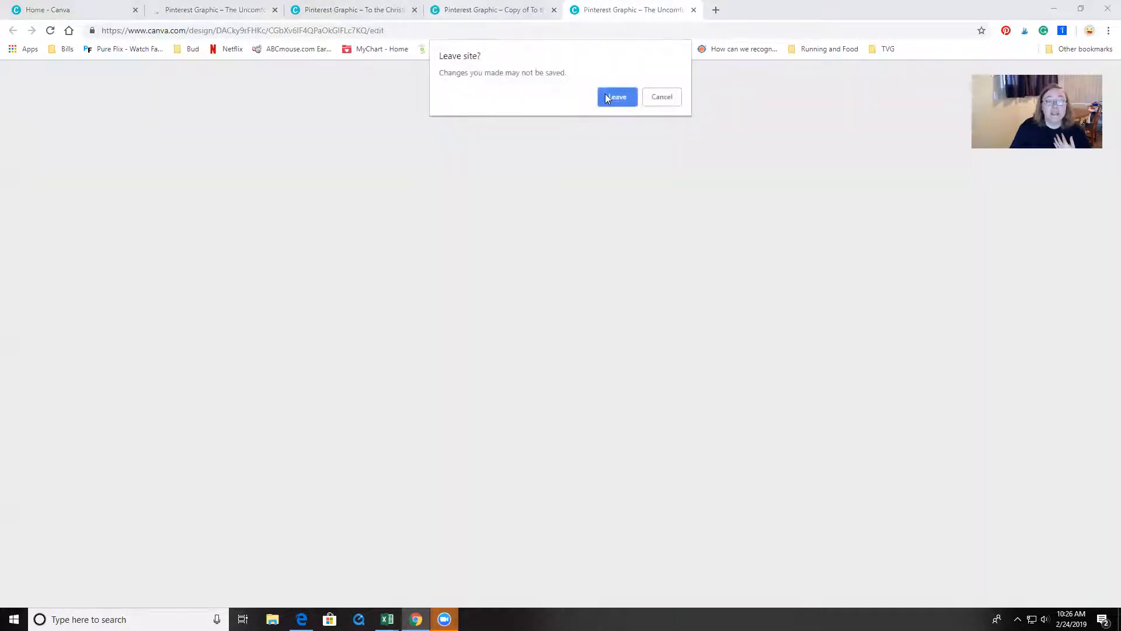
pyautogui.click(615, 97)
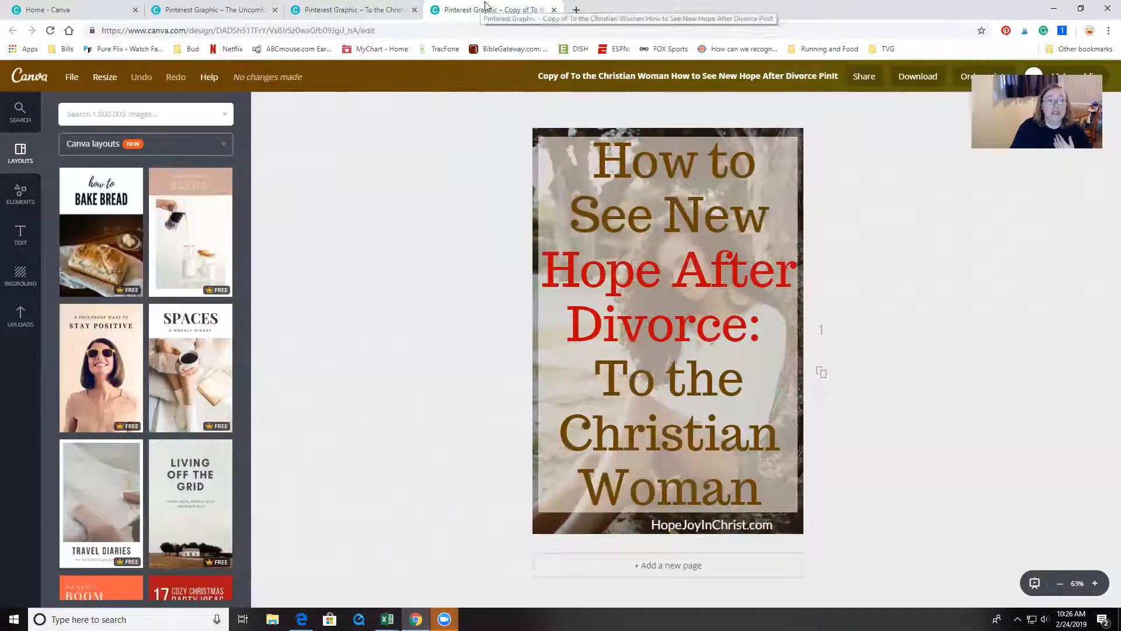
pyautogui.click(414, 10)
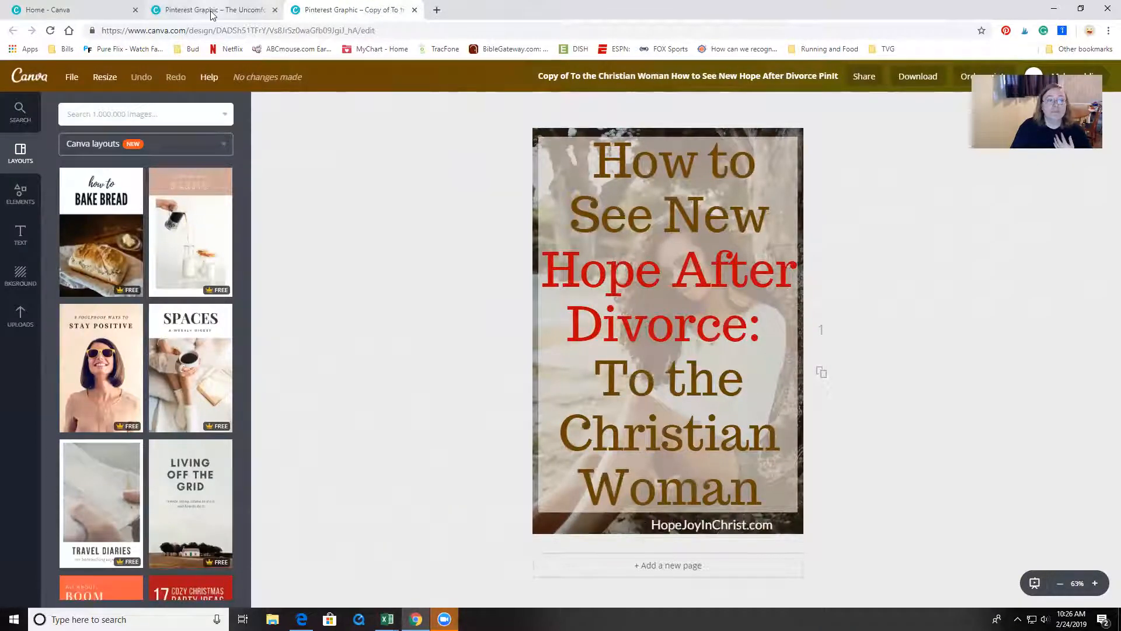
# - In the Uncomfortable Truth design, nudge the title text slightly upward and shift the background photo slightly to the left
pyautogui.click(210, 10)
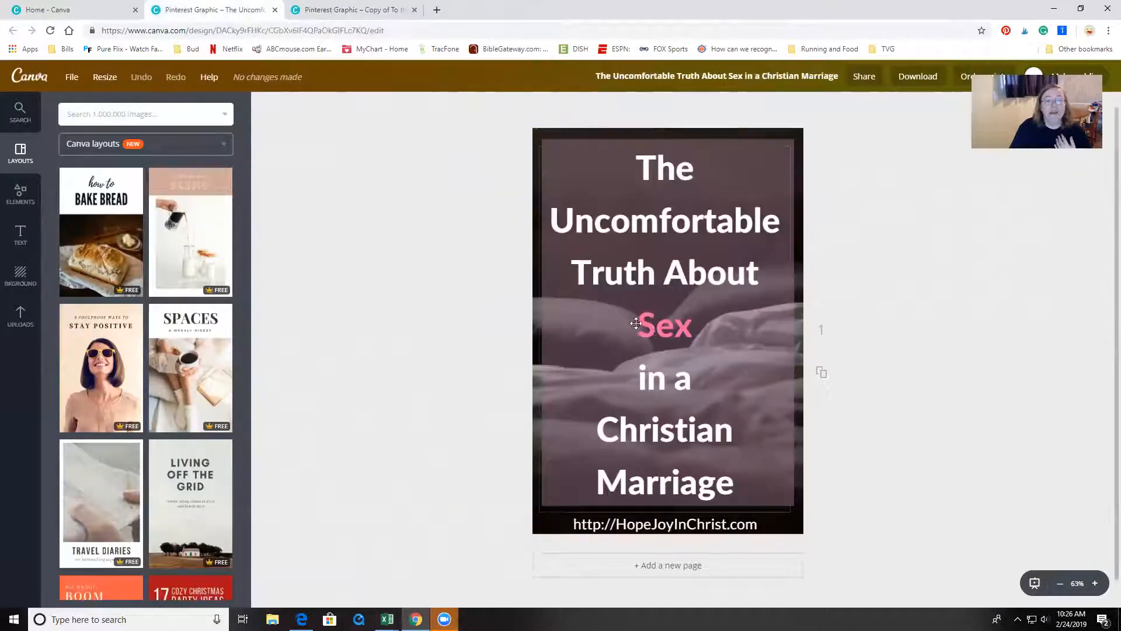
pyautogui.click(663, 234)
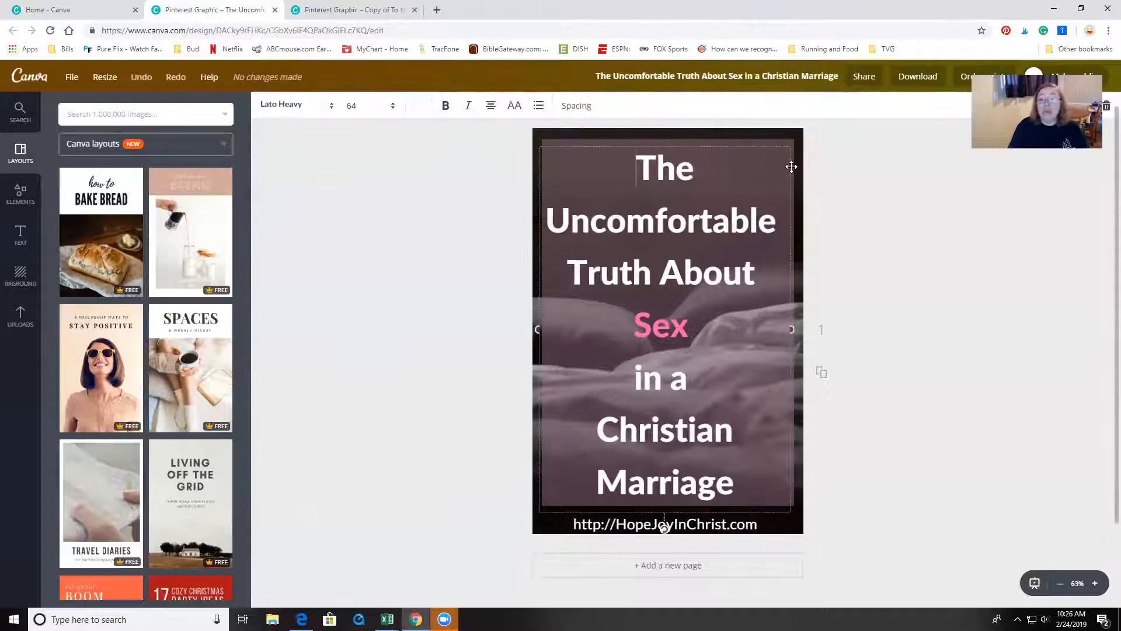
pyautogui.click(886, 228)
pyautogui.moveTo(678, 226); pyautogui.dragTo(678, 220)
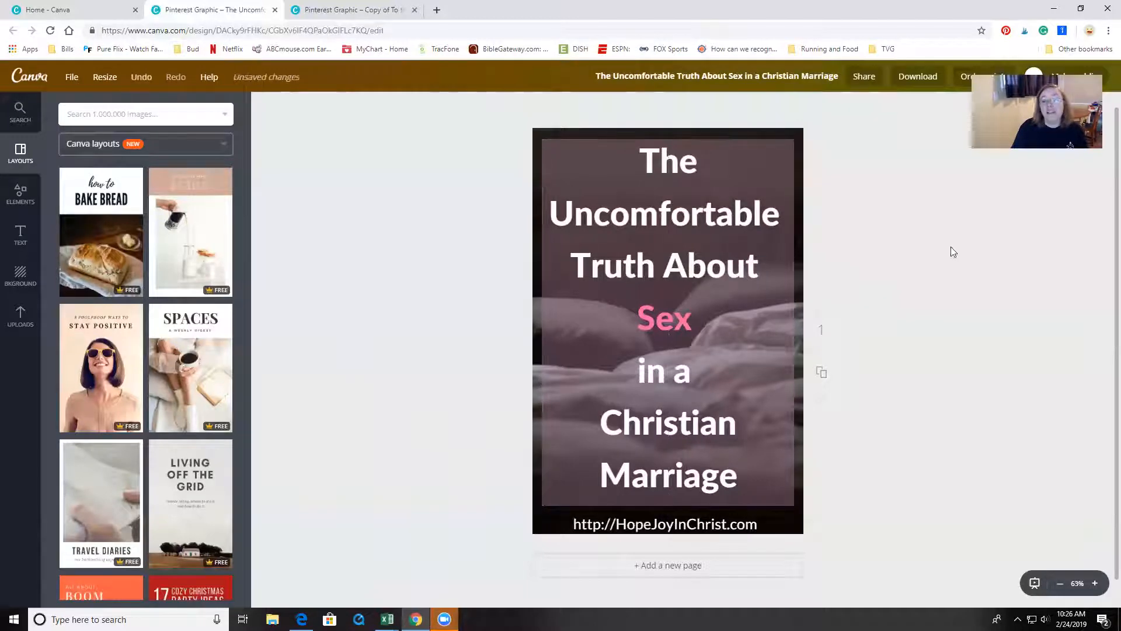
pyautogui.click(802, 156)
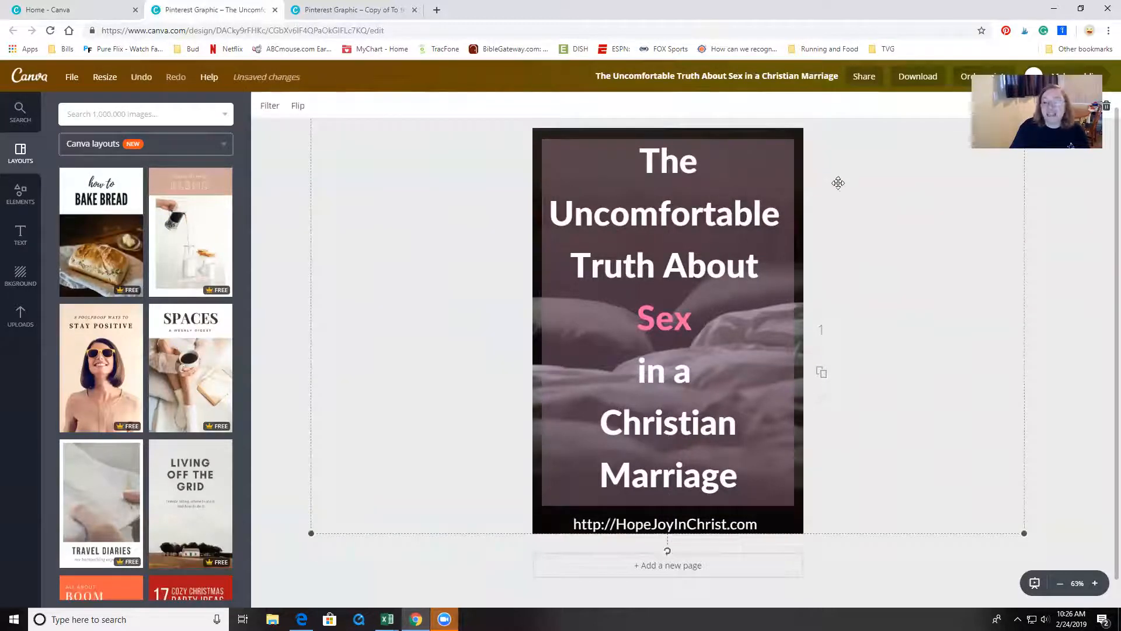
pyautogui.moveTo(358, 191); pyautogui.dragTo(357, 161)
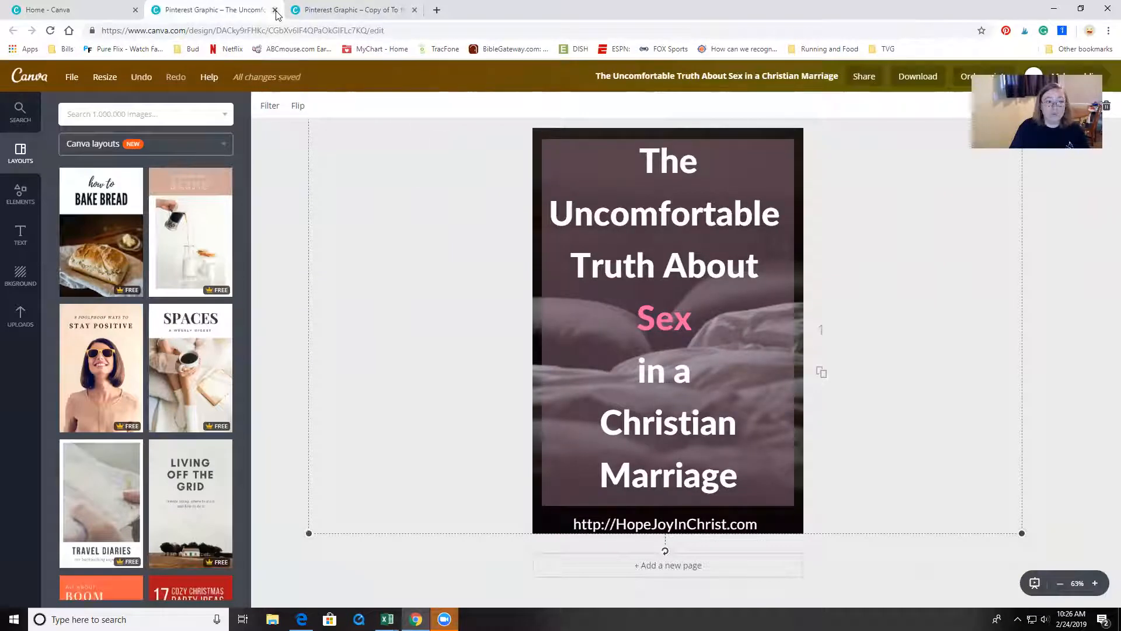
# - Compare the Uncomfortable Truth design with the Hope After Divorce copy and close the Uncomfortable Truth design
pyautogui.click(333, 11)
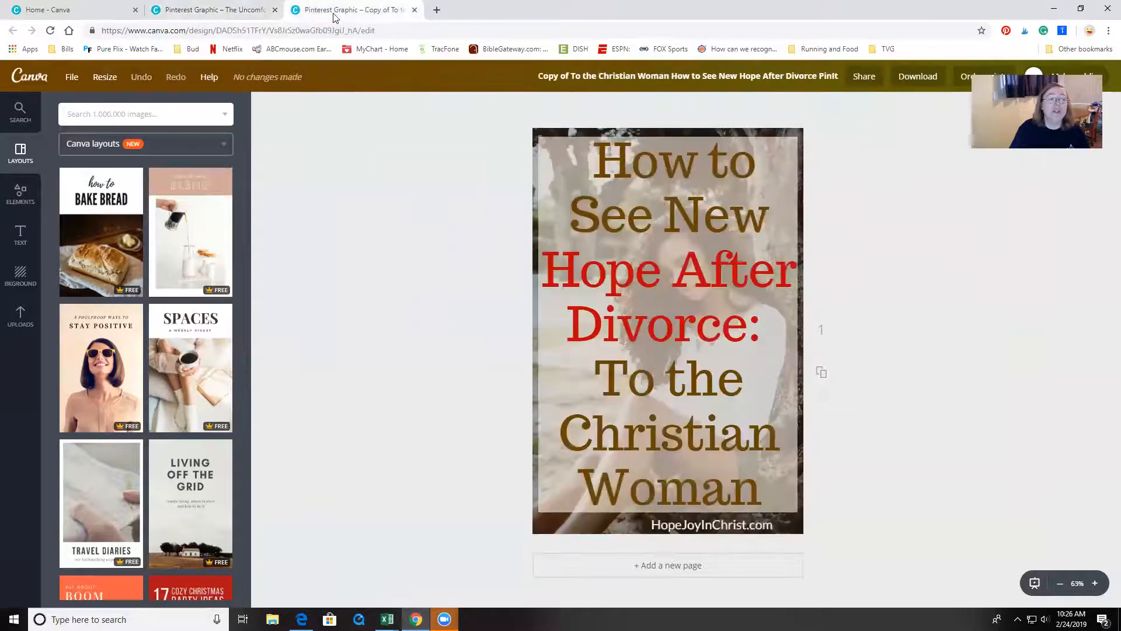
pyautogui.click(250, 14)
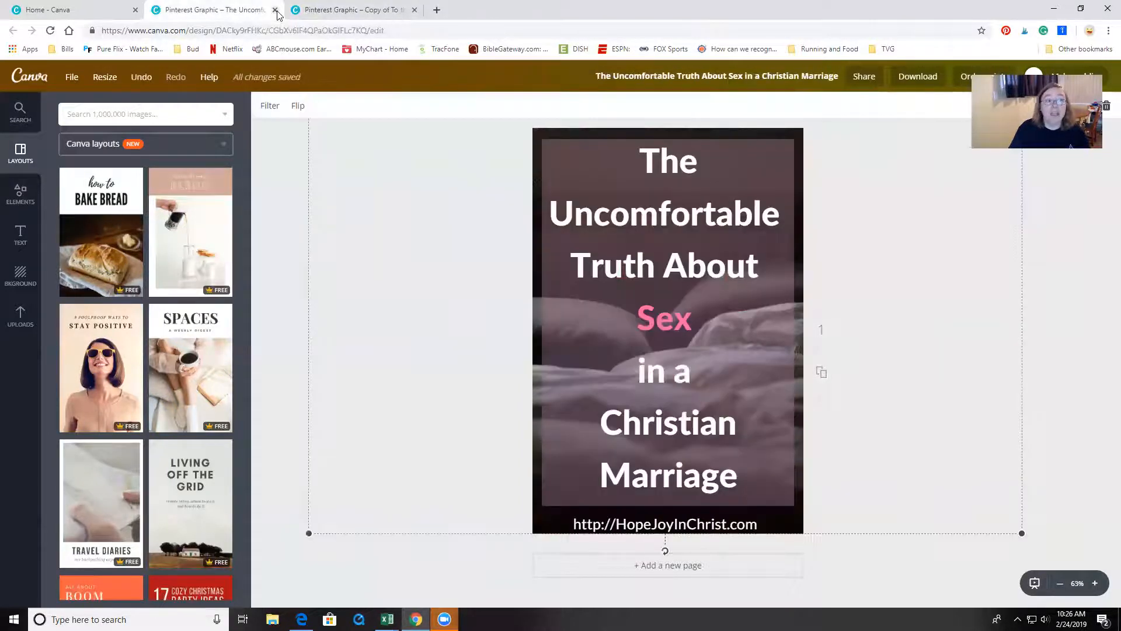
pyautogui.click(275, 10)
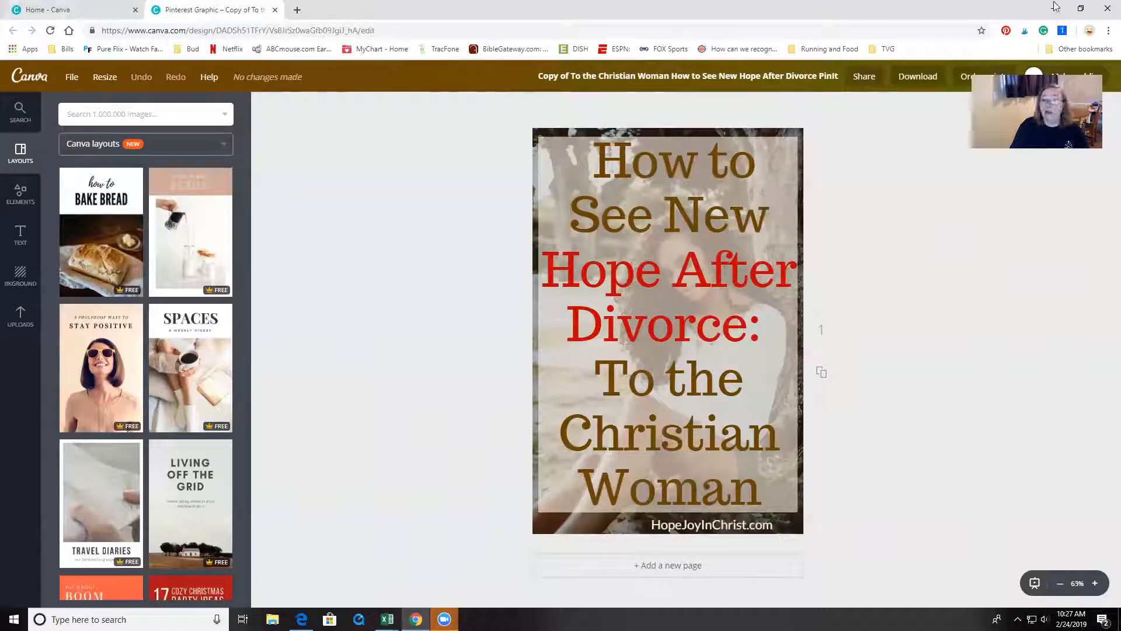
# - Rename the design as The Uncomfortable Truth about Sex in a Christian Marriage PinIt and copy the title wording without PinIt
pyautogui.click(724, 75)
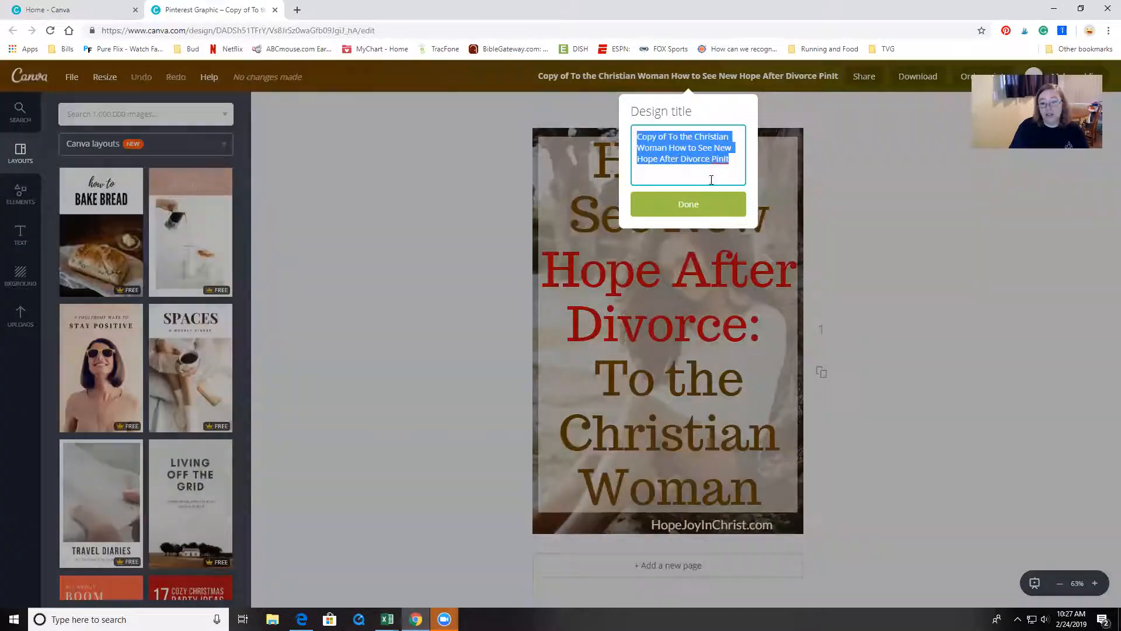
pyautogui.click(711, 179)
pyautogui.moveTo(710, 159); pyautogui.dragTo(620, 130)
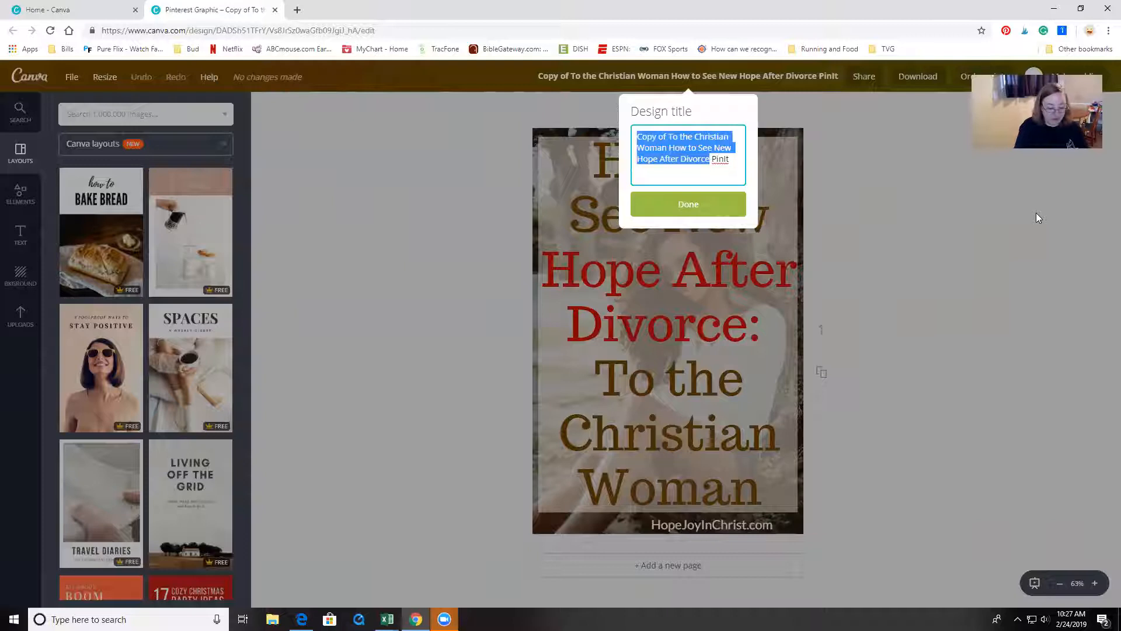
pyautogui.write('The Uncom')
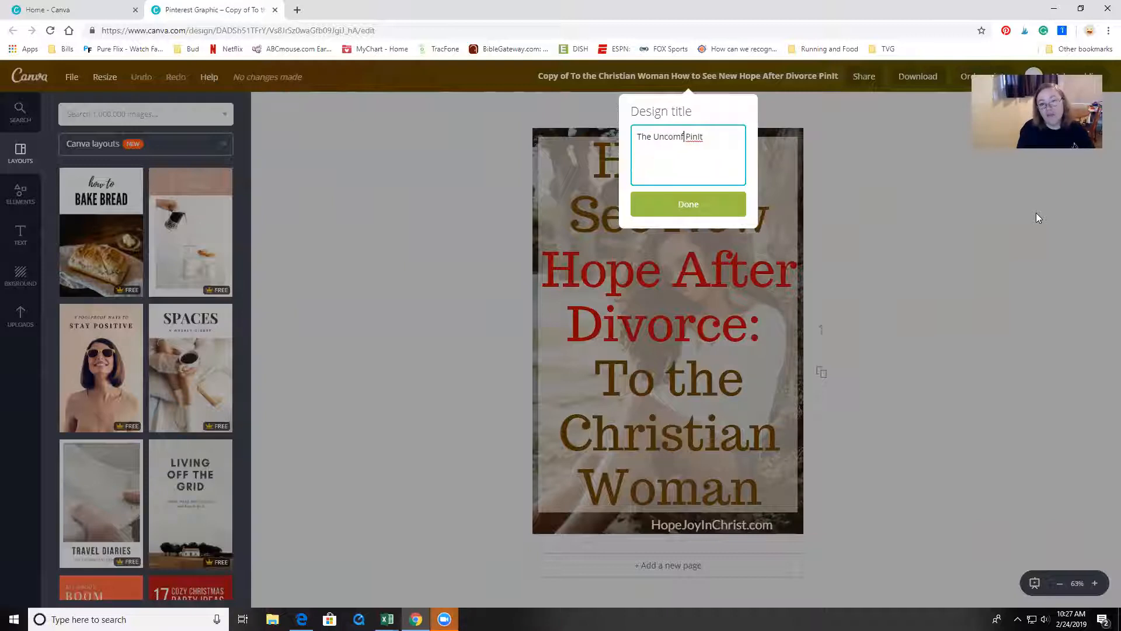
pyautogui.write('fortable Truth about Sex in a Ch')
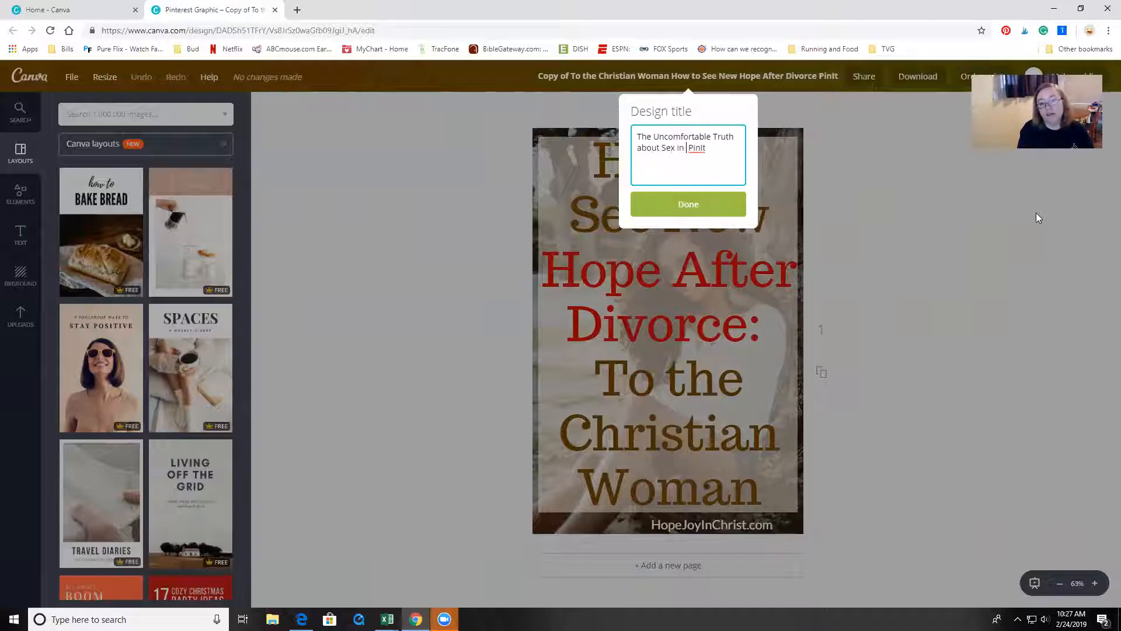
pyautogui.write('rsitia')
pyautogui.write('n')
pyautogui.press('BackSpace')
pyautogui.press('BackSpace')
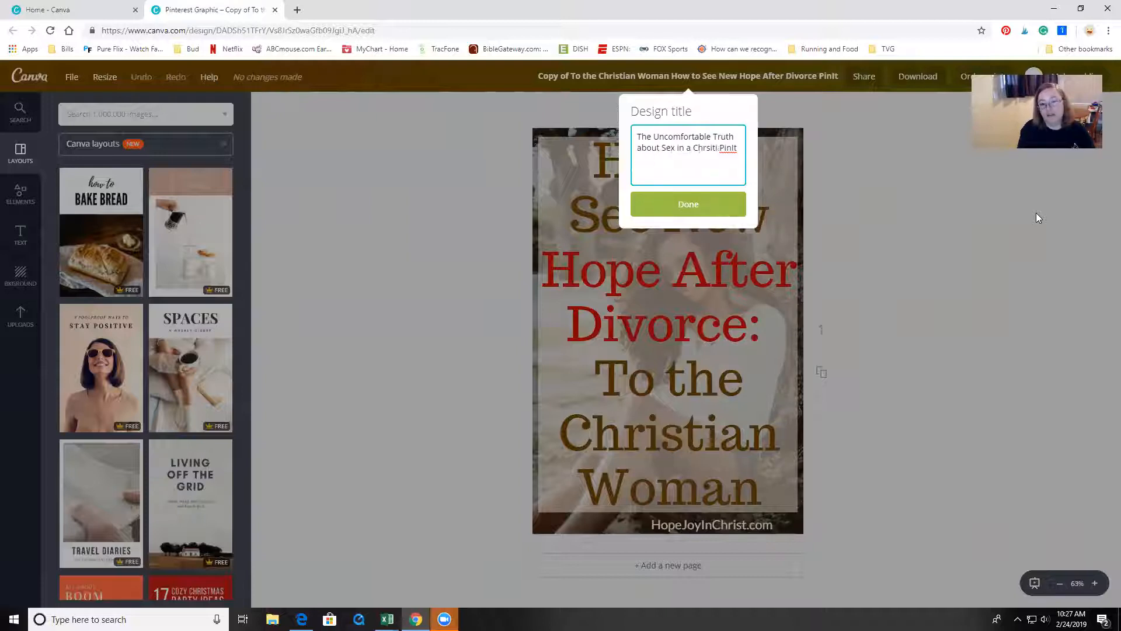
pyautogui.write('istian Marriag')
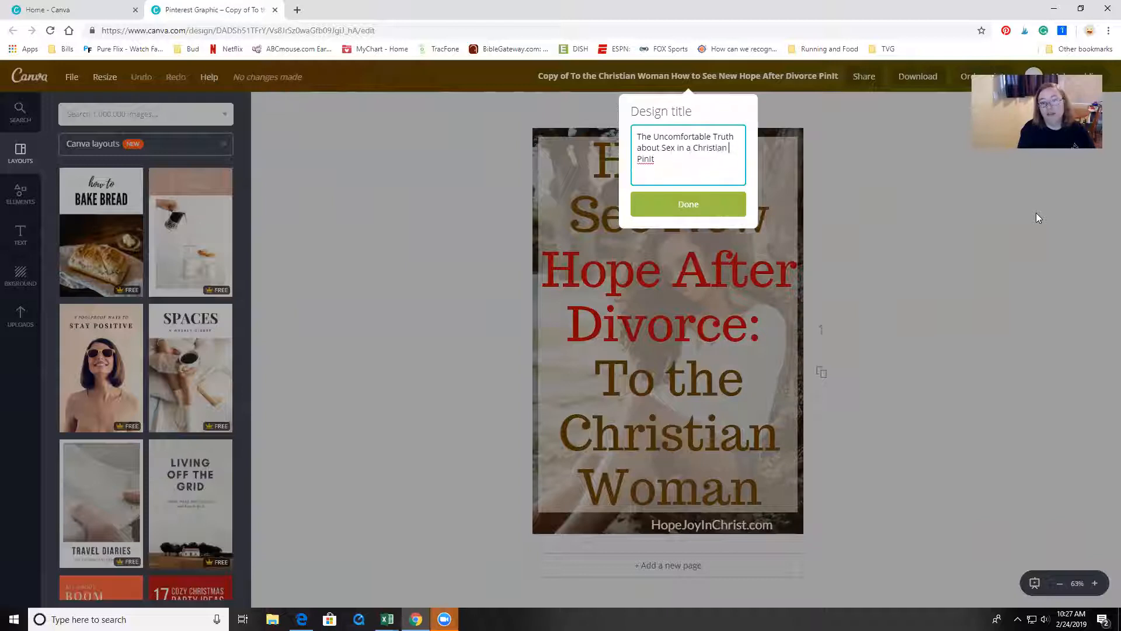
pyautogui.write('e')
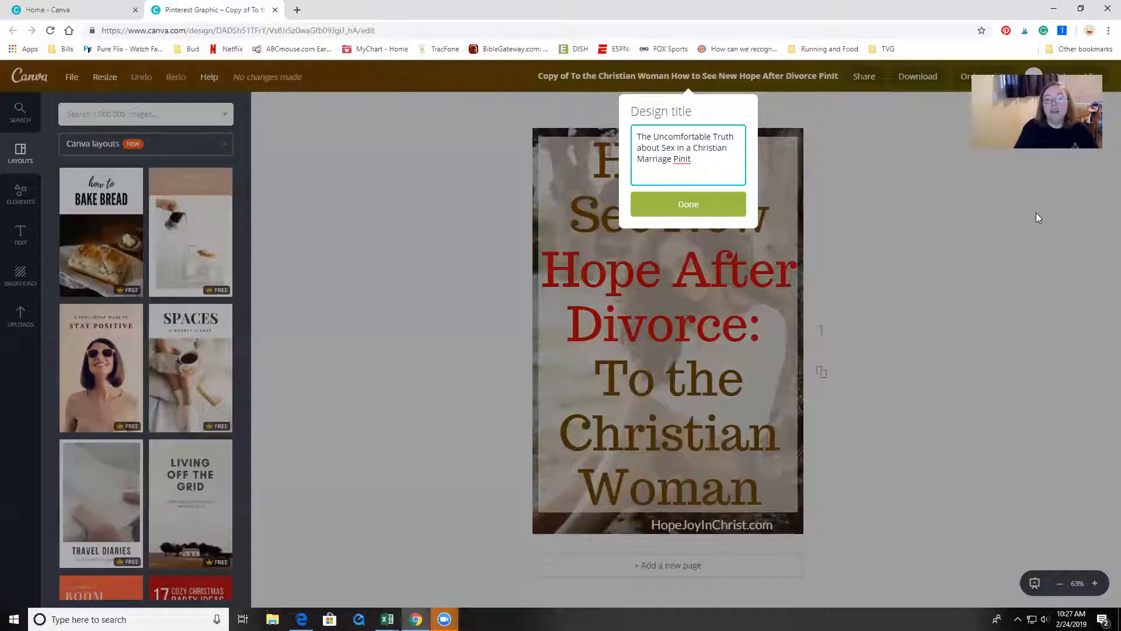
pyautogui.moveTo(672, 158); pyautogui.dragTo(639, 137)
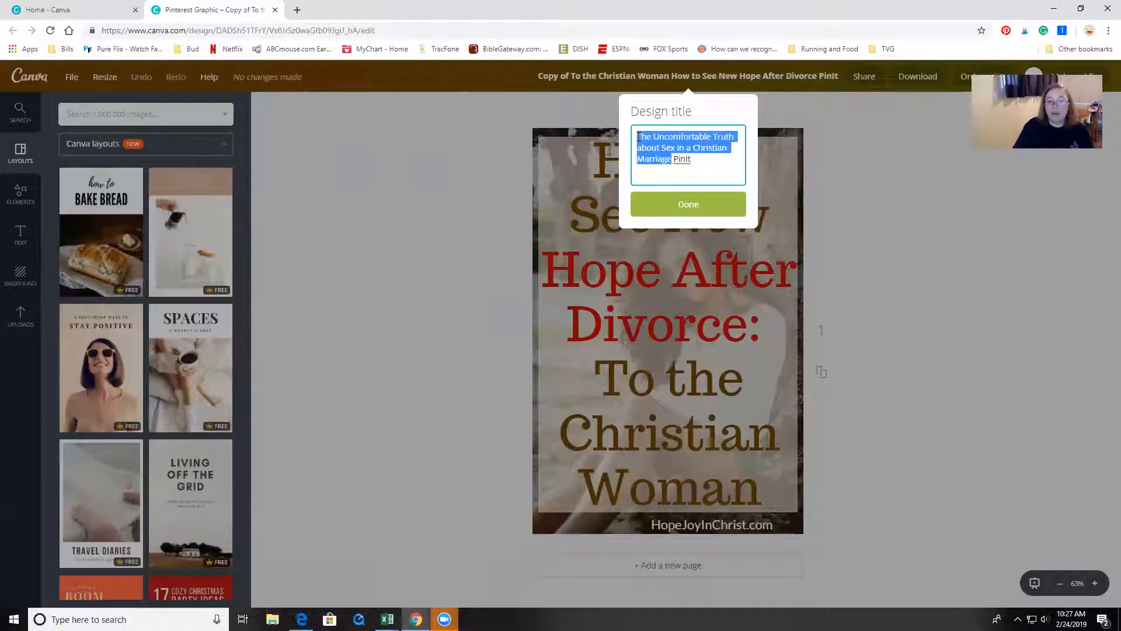
pyautogui.click(672, 204)
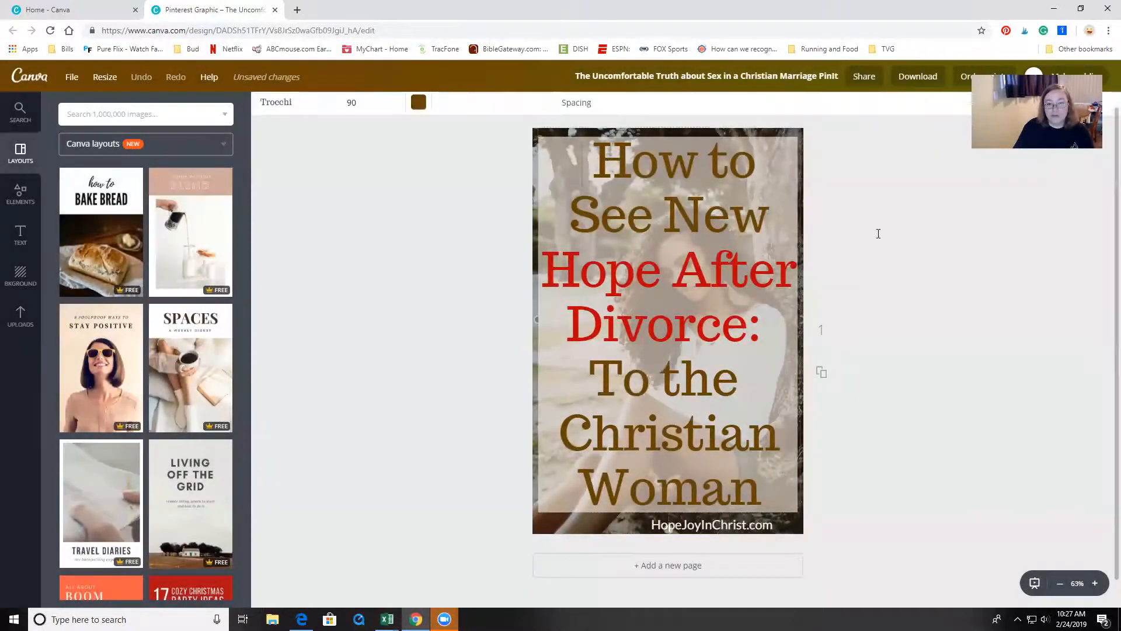
# - Duplicate the page and replace the copy's title text with the copied wording The Uncomfortable Truth about Sex in a Christian Marriage
pyautogui.click(821, 372)
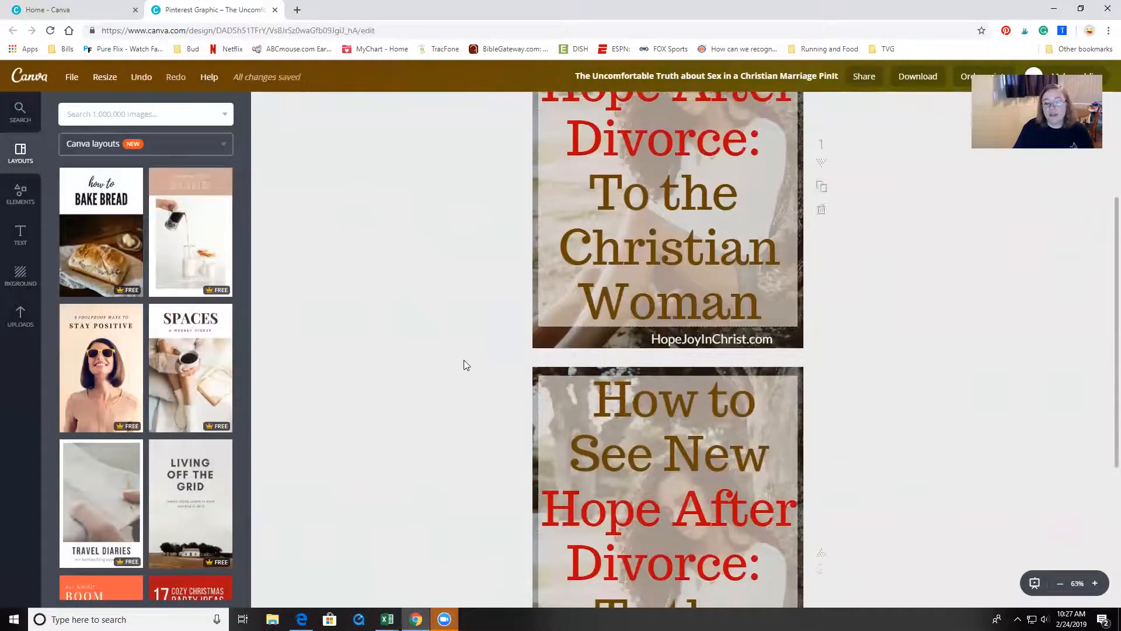
pyautogui.click(590, 174)
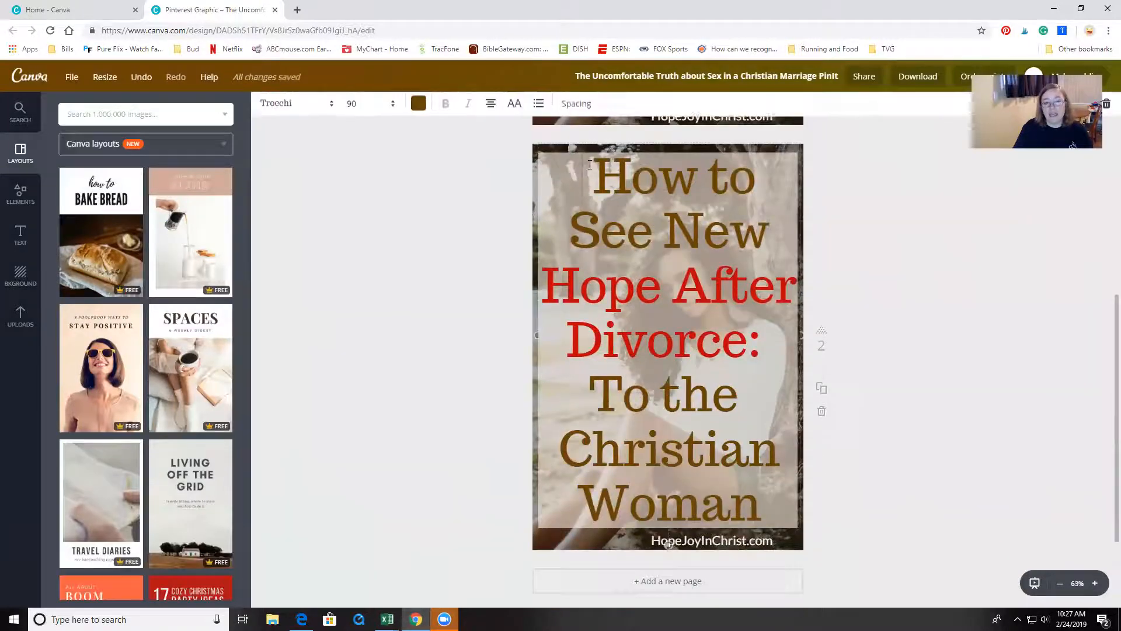
pyautogui.moveTo(590, 174); pyautogui.dragTo(775, 507)
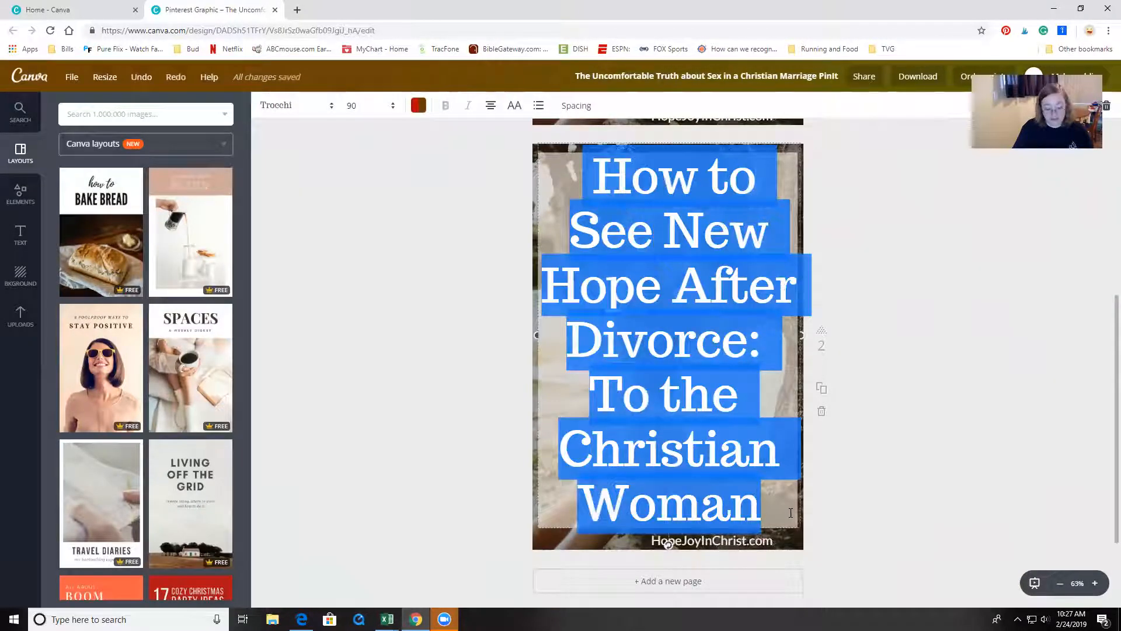
pyautogui.hotkey('ctrl', 'v')
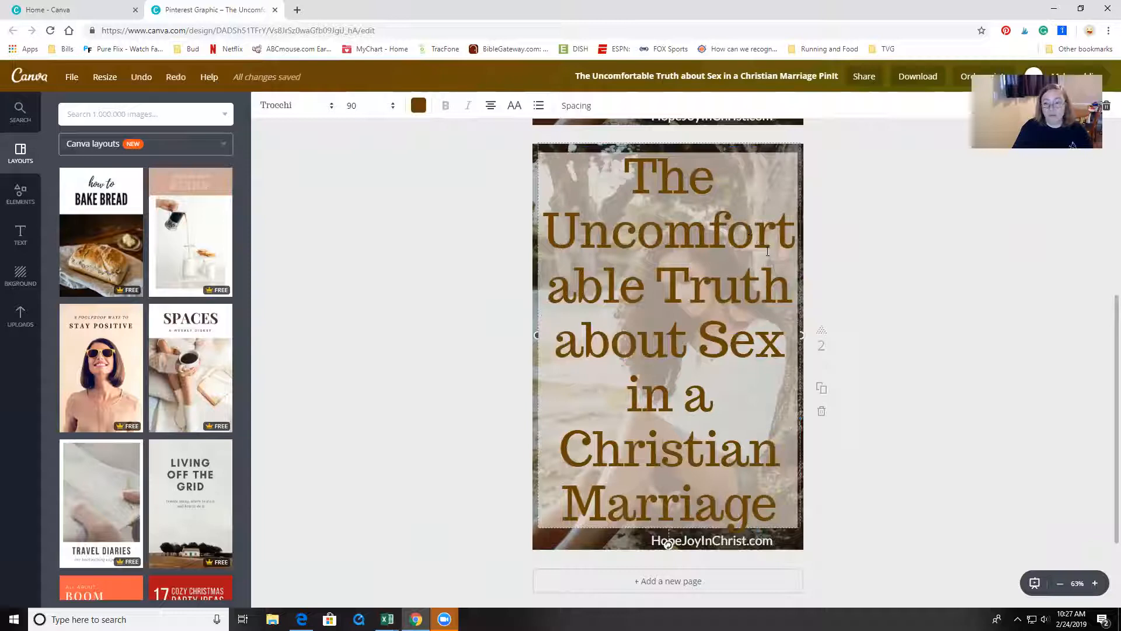
# - Try font size 80, letter spacing -100 and line height 1.1 on the second page's title, and undo the changes
pyautogui.click(359, 106)
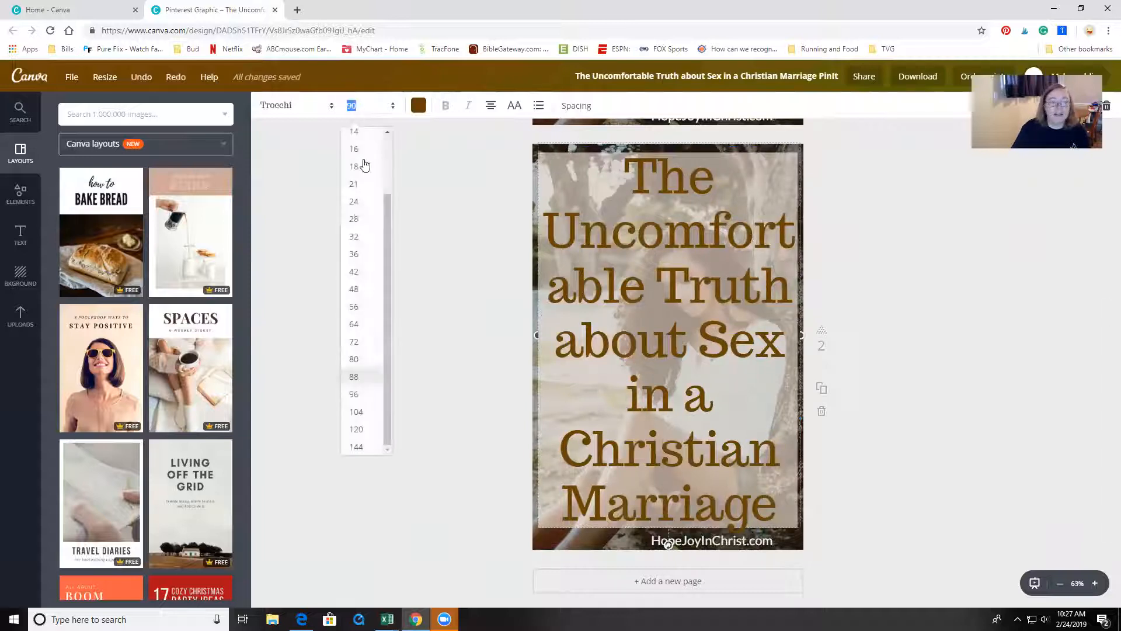
pyautogui.click(354, 358)
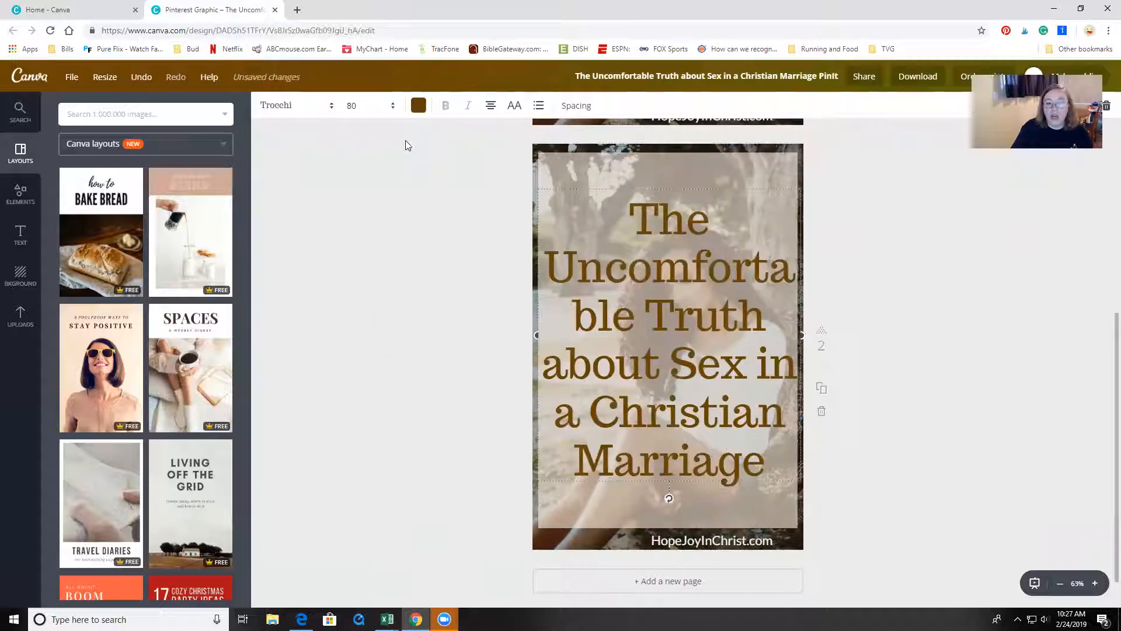
pyautogui.click(581, 108)
pyautogui.moveTo(652, 163); pyautogui.dragTo(635, 142)
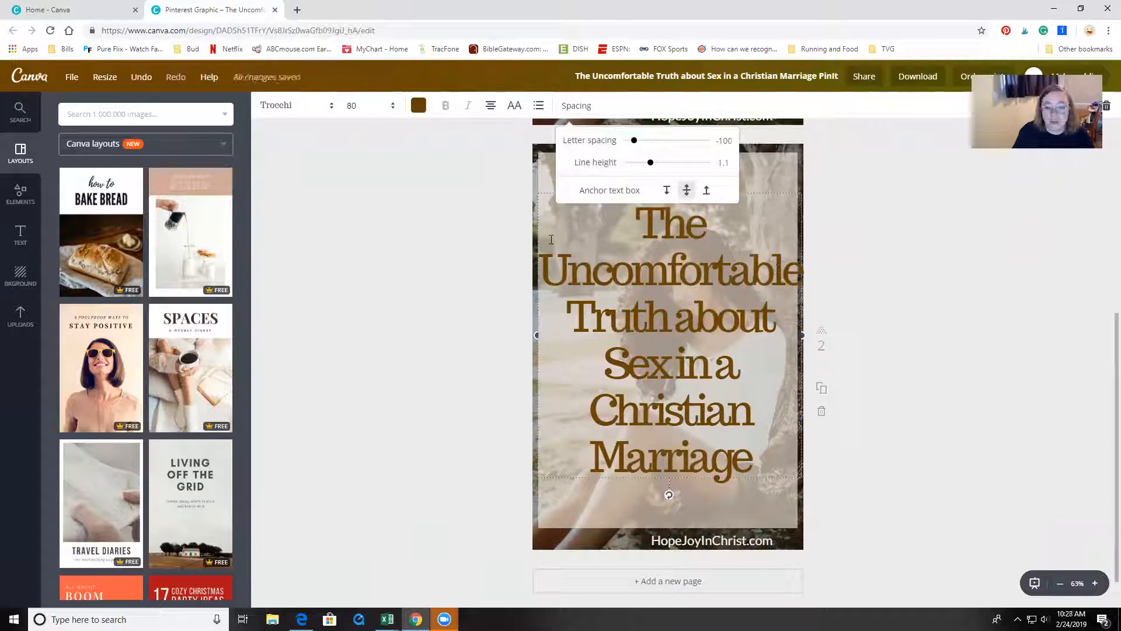
pyautogui.click(141, 77)
# - Paste The Uncomfortable Truth about Sex in a Christian Marriage over the second page's whole title again
pyautogui.click(682, 231)
pyautogui.moveTo(588, 177); pyautogui.dragTo(792, 514)
pyautogui.hotkey('ctrl', 'v')
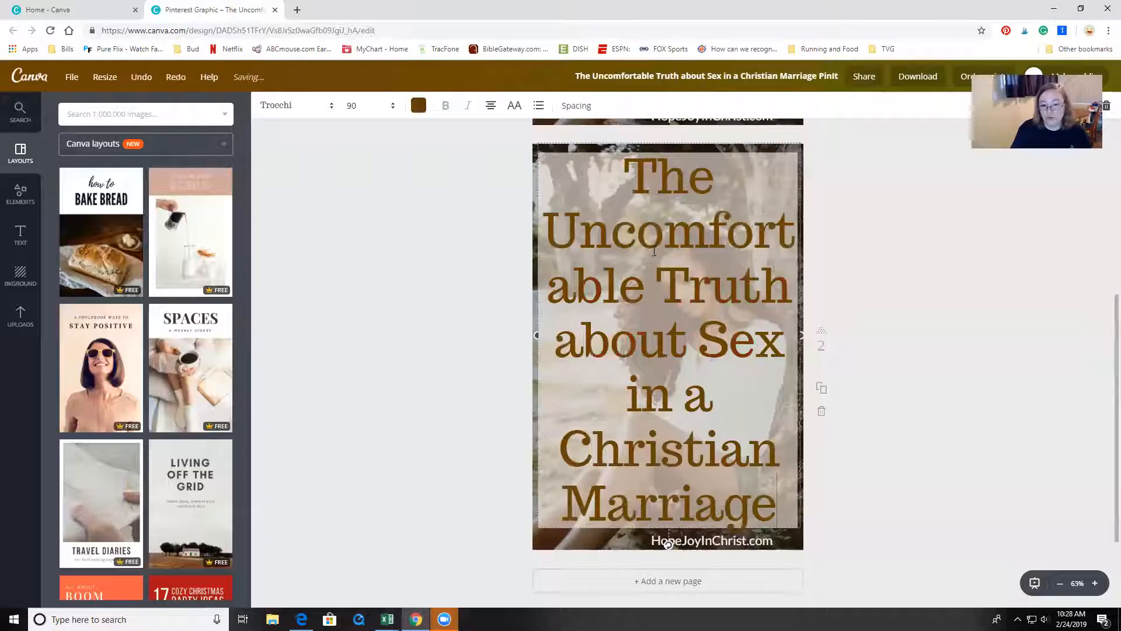
# - Remove the word Uncomfortable from the second page's title and leave a blank line between The and Truth
pyautogui.doubleClick(553, 228)
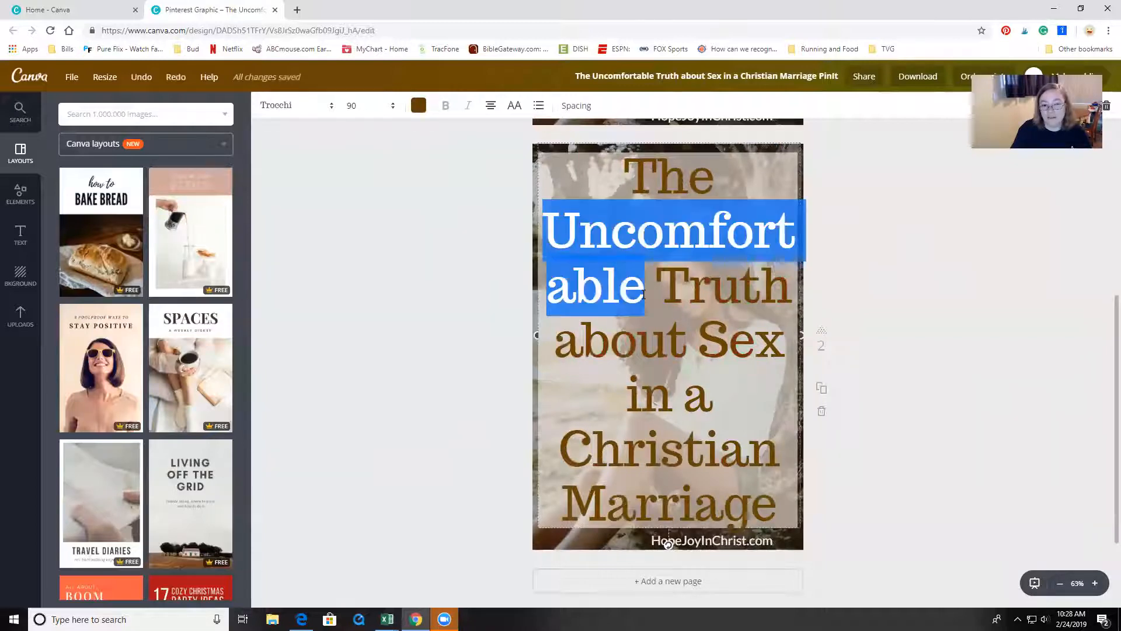
pyautogui.press('BackSpace')
pyautogui.press('Return')
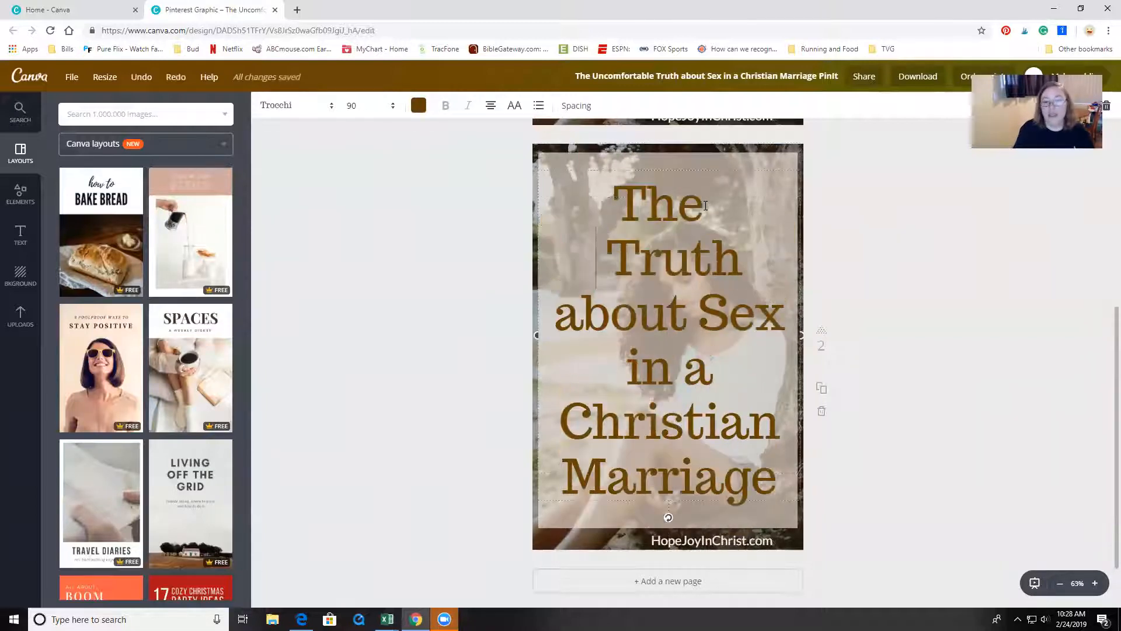
pyautogui.press('Delete')
pyautogui.press('Return')
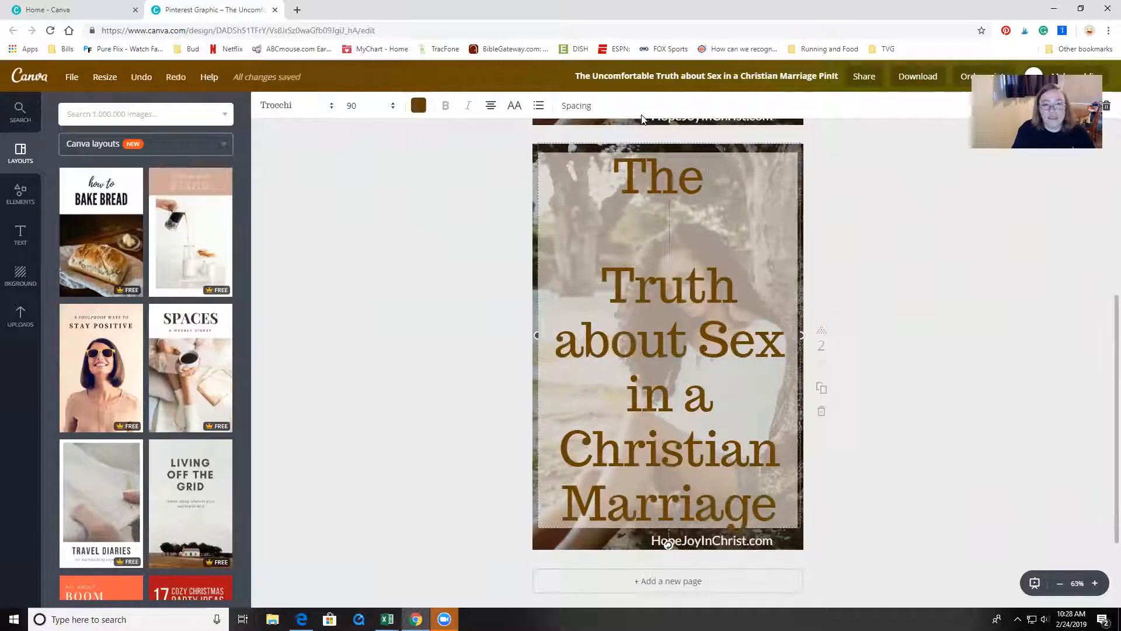
# - Set the second page's title line height to 1.1 and make its text box slightly narrower
pyautogui.click(576, 105)
pyautogui.moveTo(651, 164); pyautogui.dragTo(647, 163)
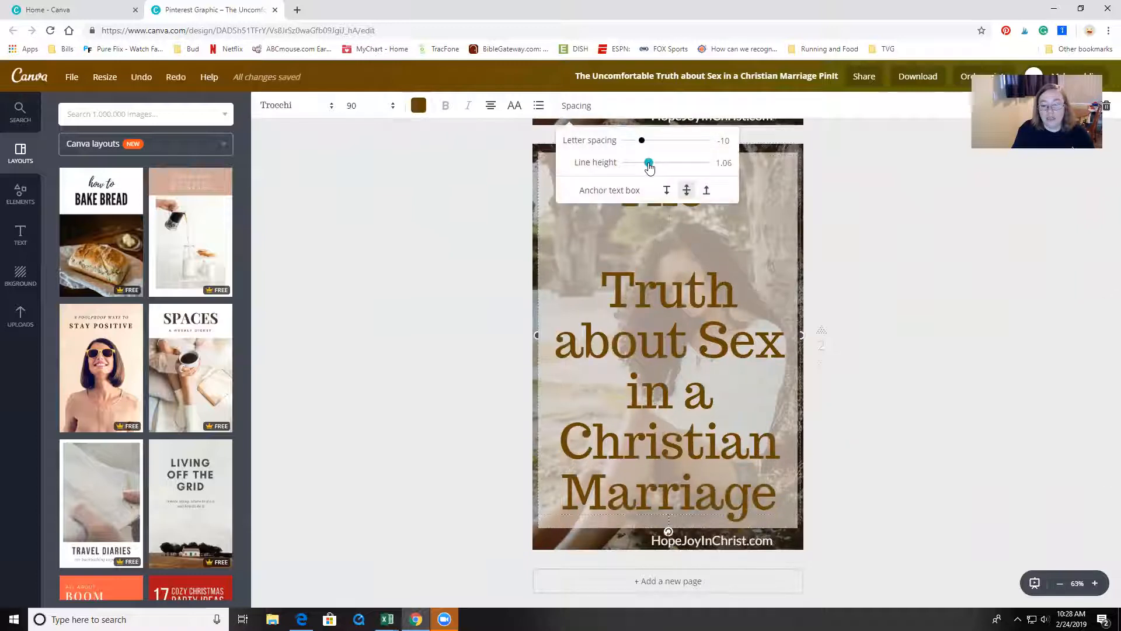
pyautogui.click(900, 234)
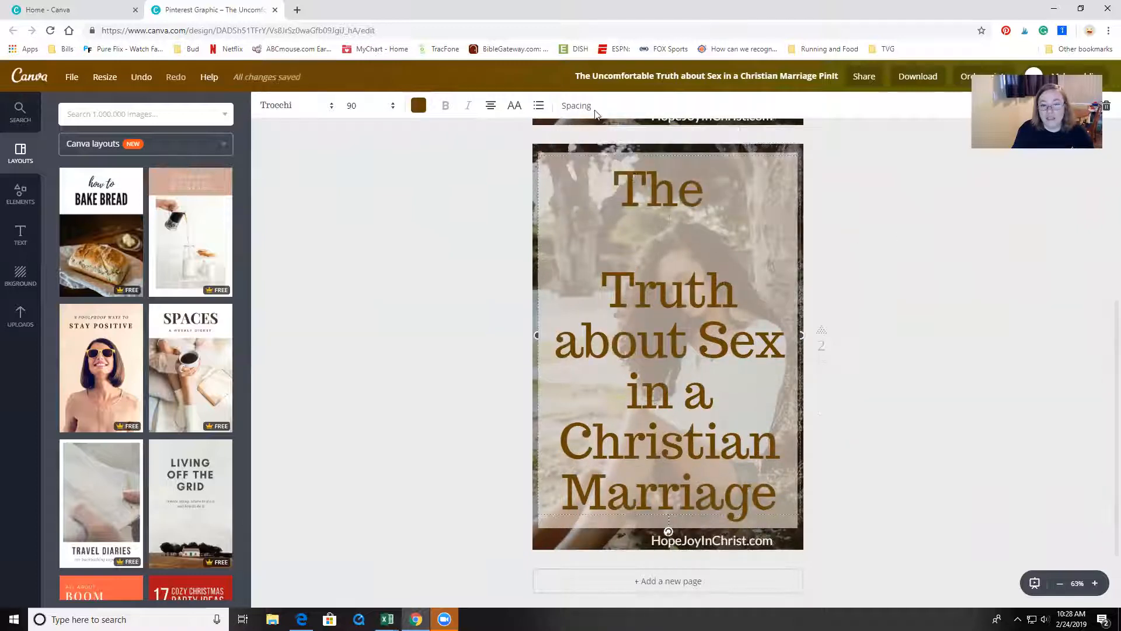
pyautogui.click(576, 106)
pyautogui.moveTo(650, 164); pyautogui.dragTo(653, 163)
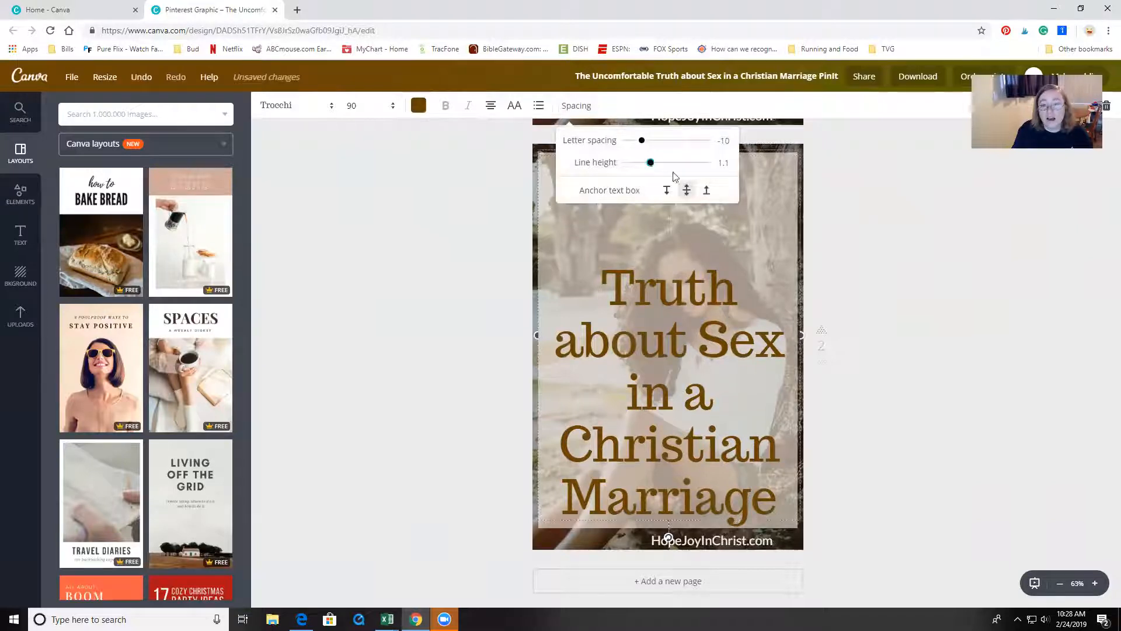
pyautogui.click(668, 223)
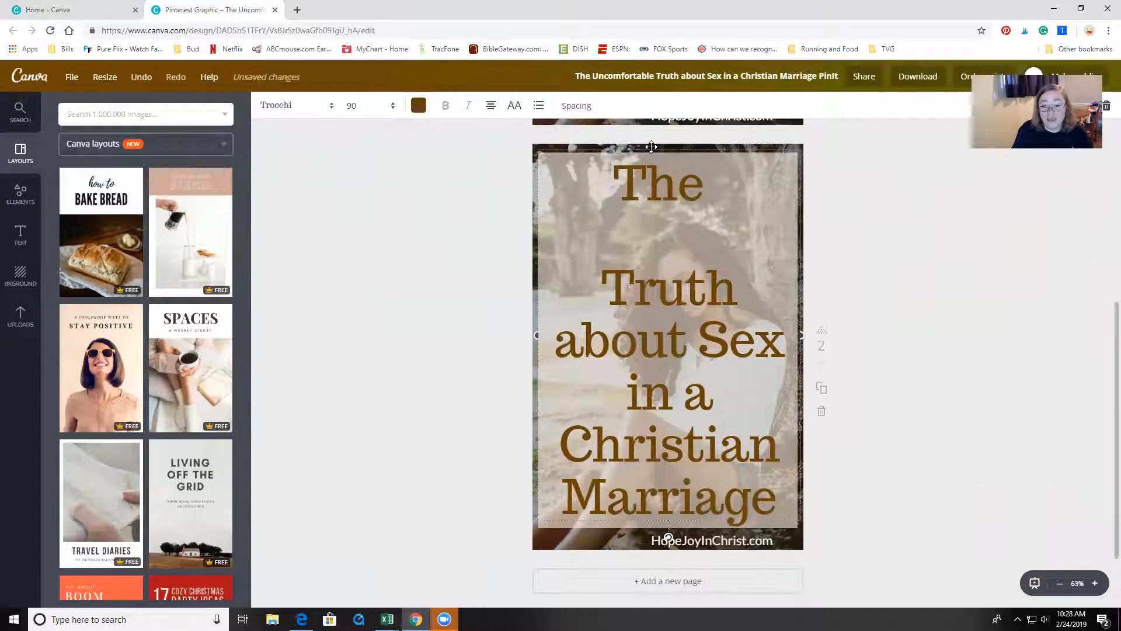
pyautogui.moveTo(801, 334); pyautogui.dragTo(798, 334)
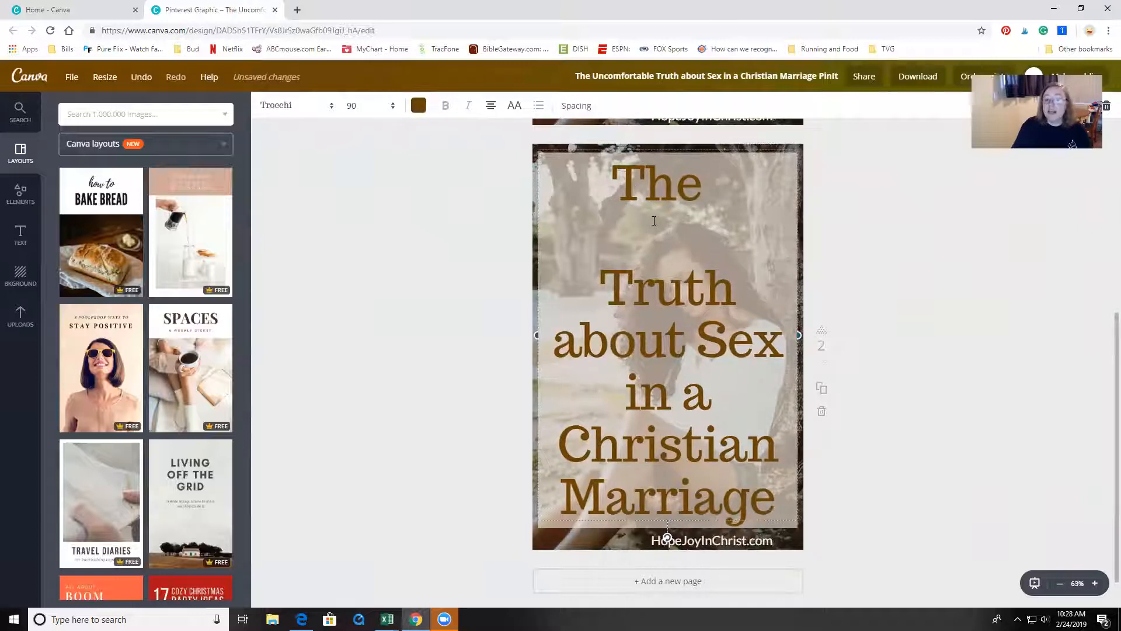
# - Color the words Sex and Marriage in the second page's title with the document's red
pyautogui.moveTo(697, 333); pyautogui.dragTo(791, 358)
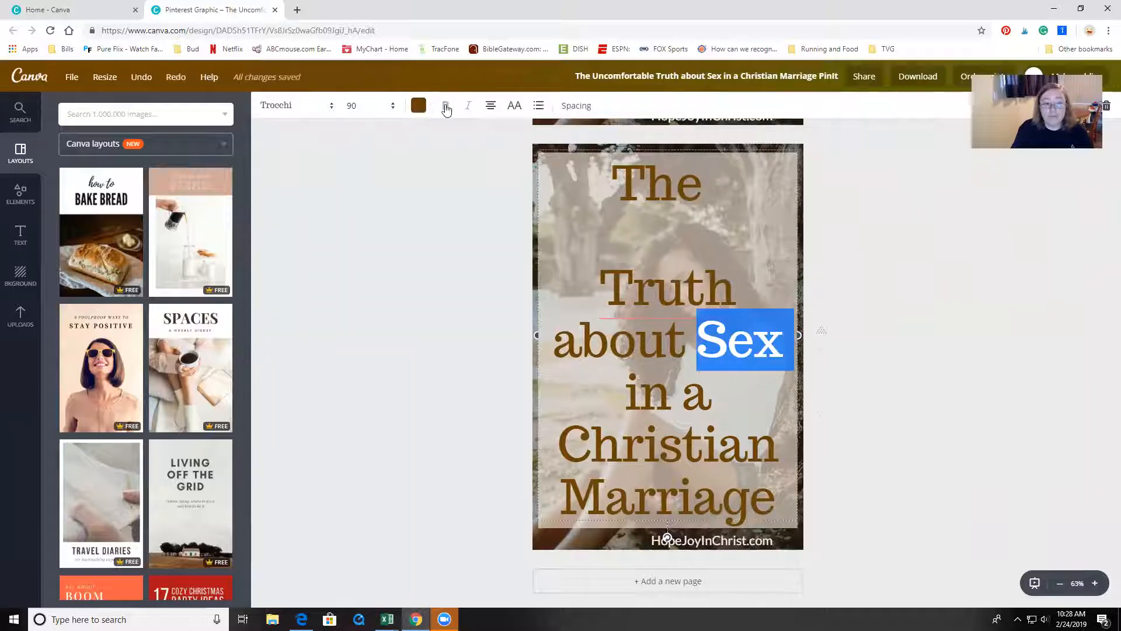
pyautogui.click(419, 107)
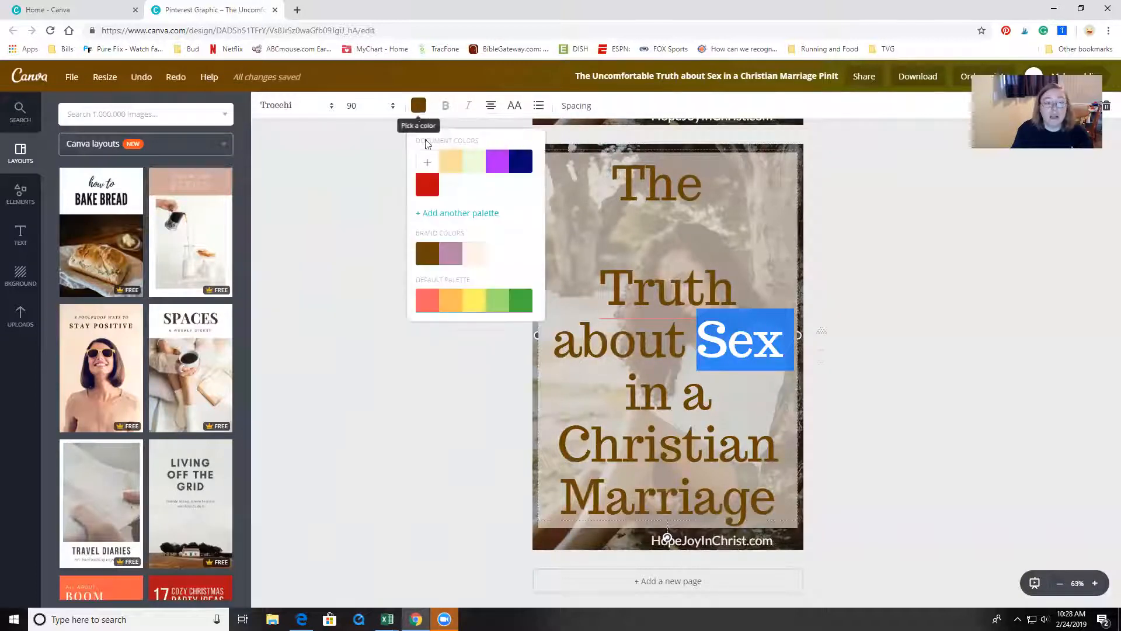
pyautogui.click(427, 186)
pyautogui.click(864, 215)
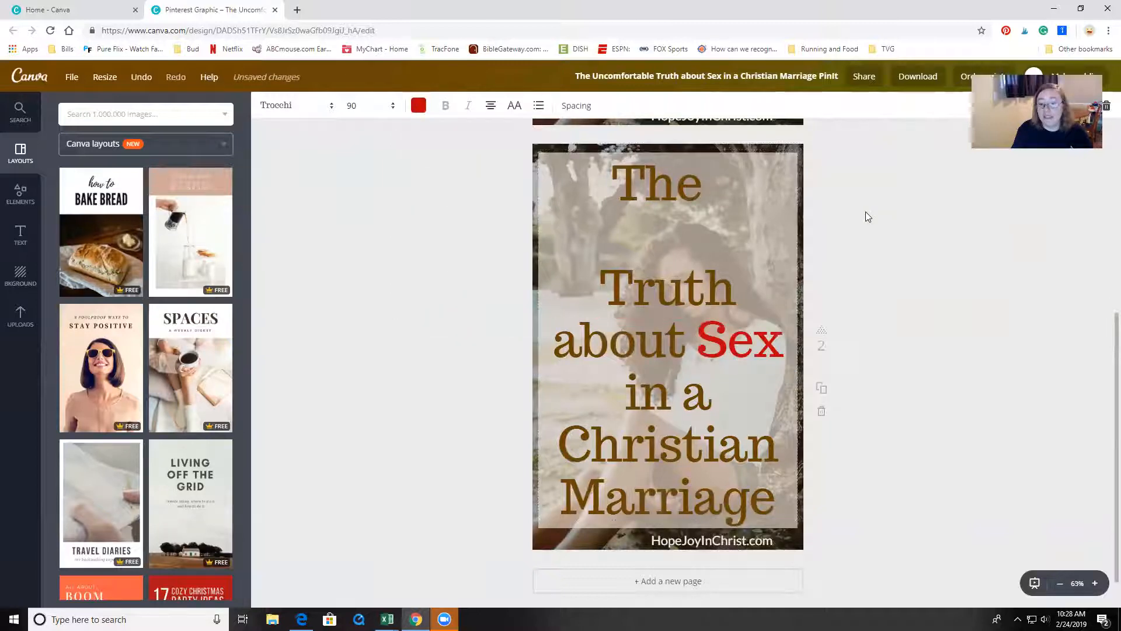
pyautogui.moveTo(561, 497); pyautogui.dragTo(770, 519)
pyautogui.click(418, 105)
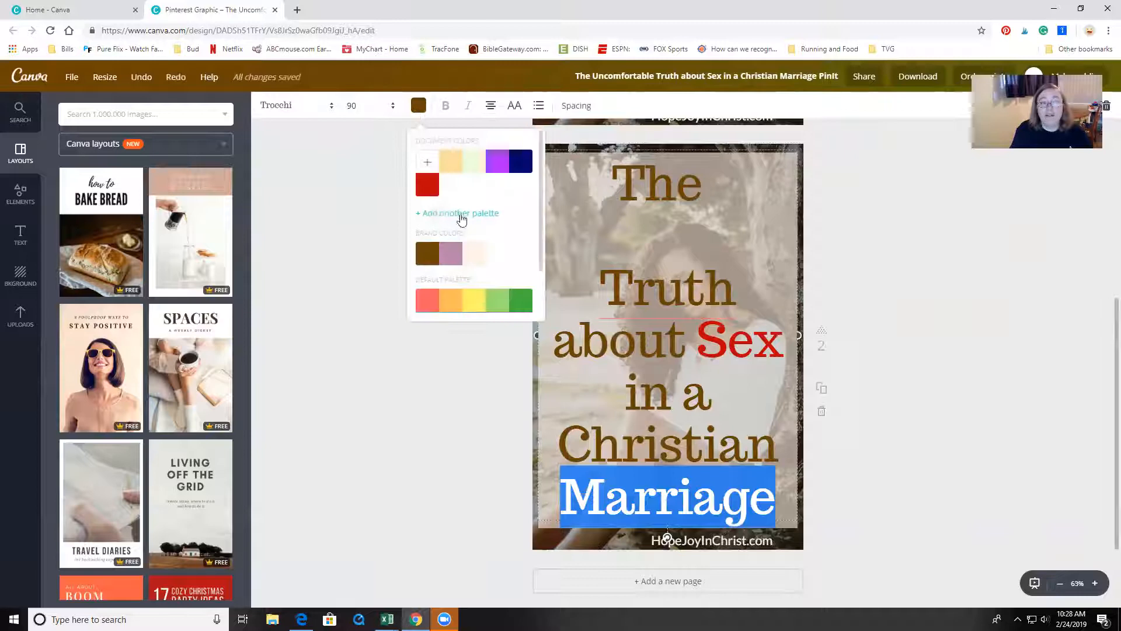
pyautogui.click(428, 188)
pyautogui.click(920, 252)
pyautogui.click(940, 252)
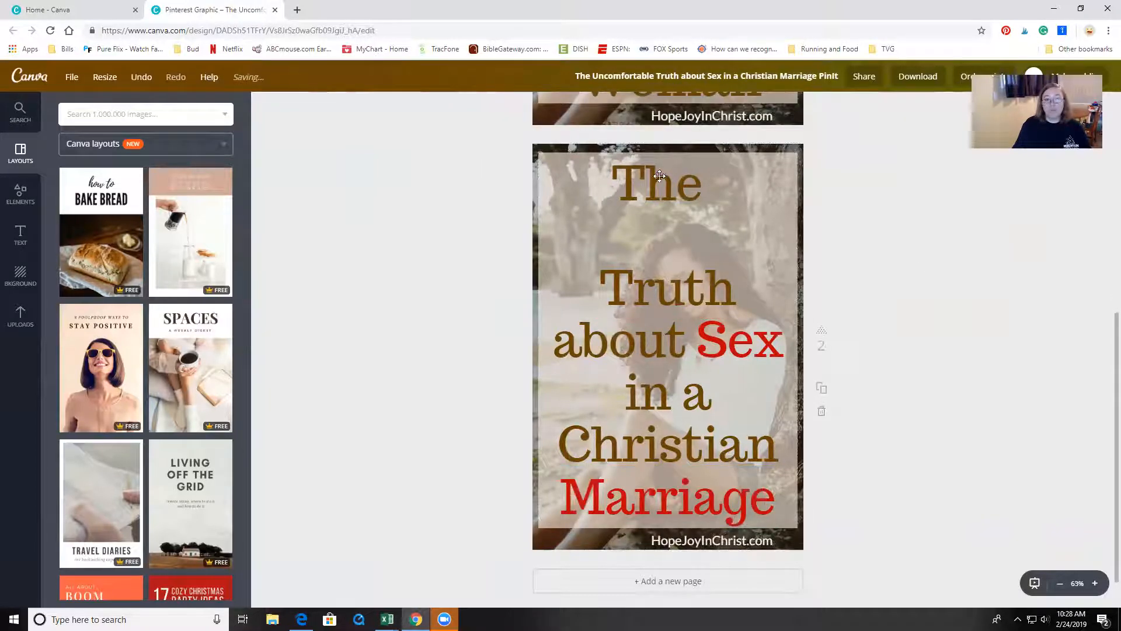
# - Add a subheading in the gap between The and Truth and set its font size to 72
pyautogui.click(19, 235)
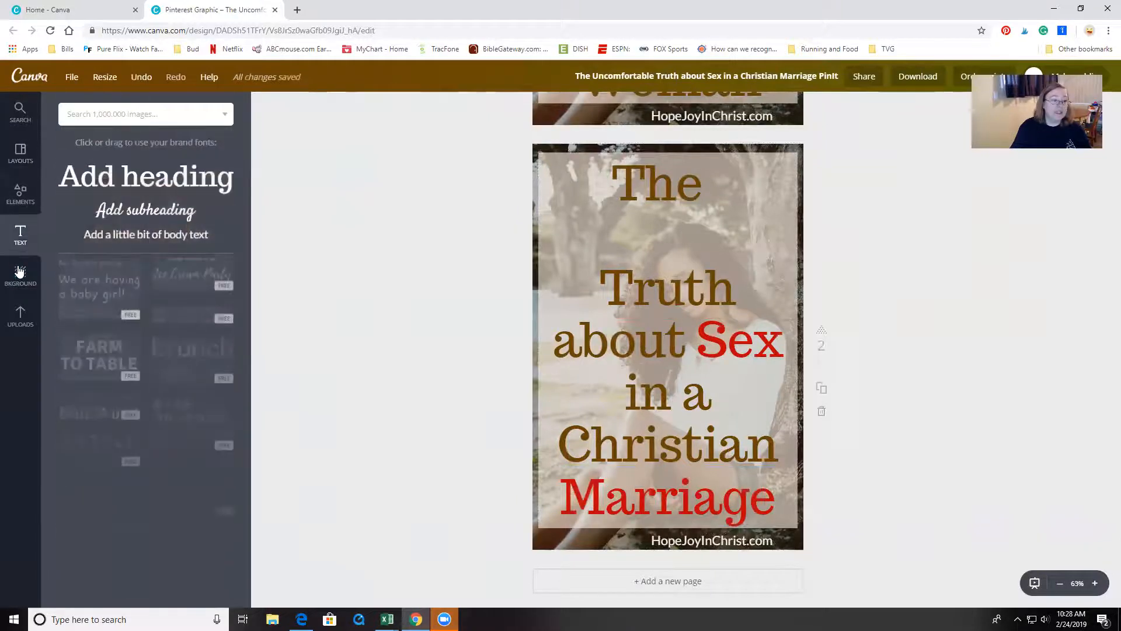
pyautogui.click(149, 210)
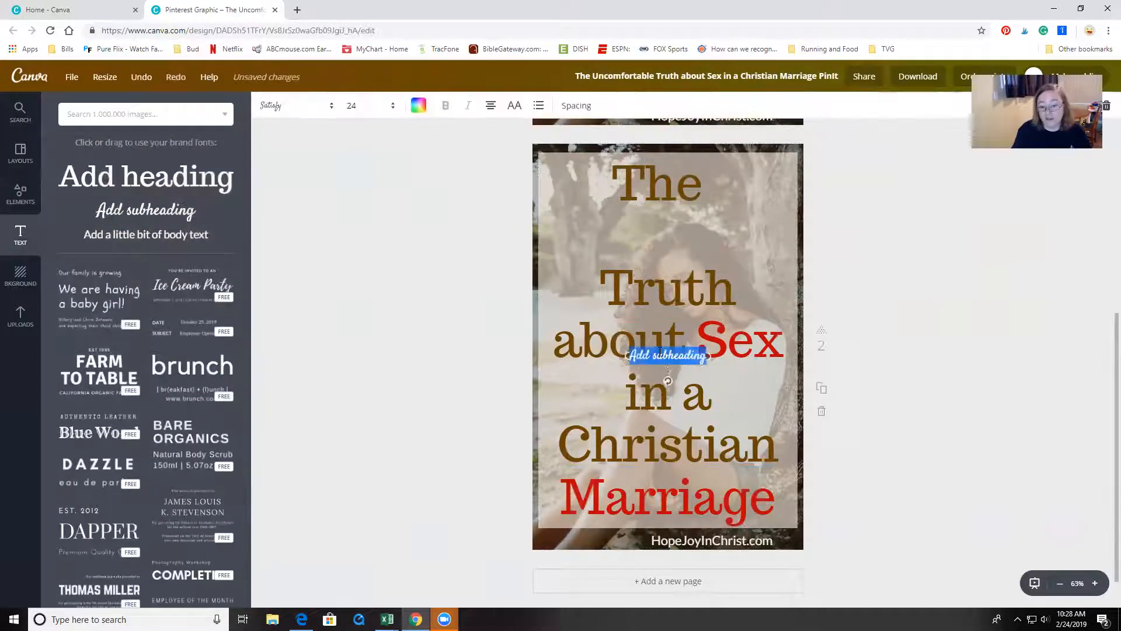
pyautogui.moveTo(661, 344); pyautogui.dragTo(655, 224)
pyautogui.click(351, 105)
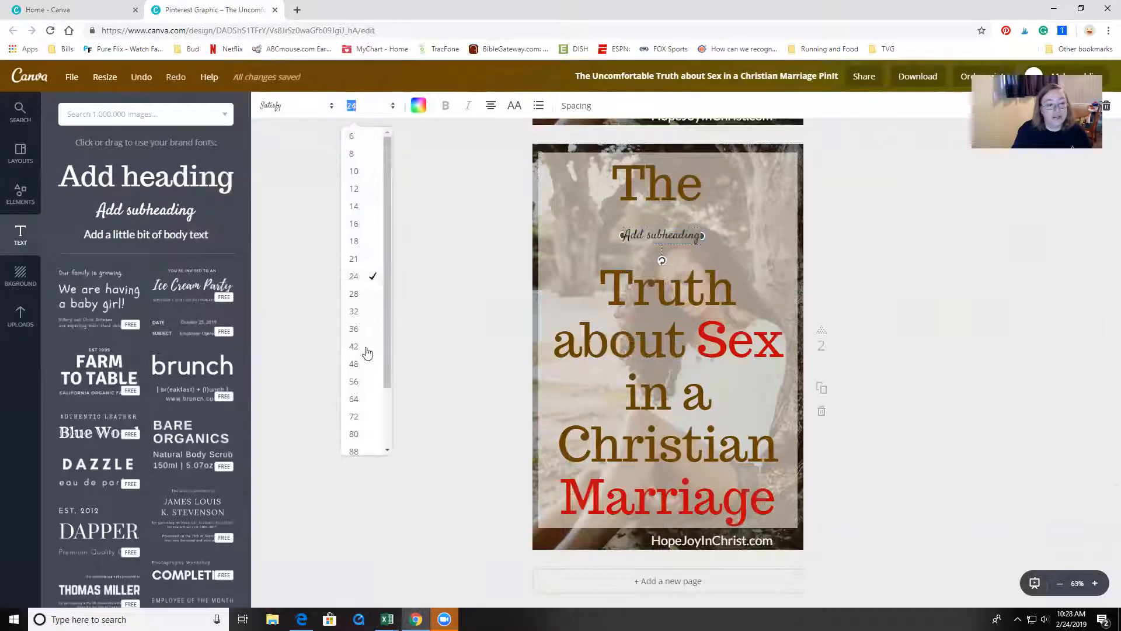
pyautogui.click(361, 420)
# - Replace the placeholder subheading on the second page with the pin title and trim it to the single word Uncomfortable
pyautogui.click(673, 252)
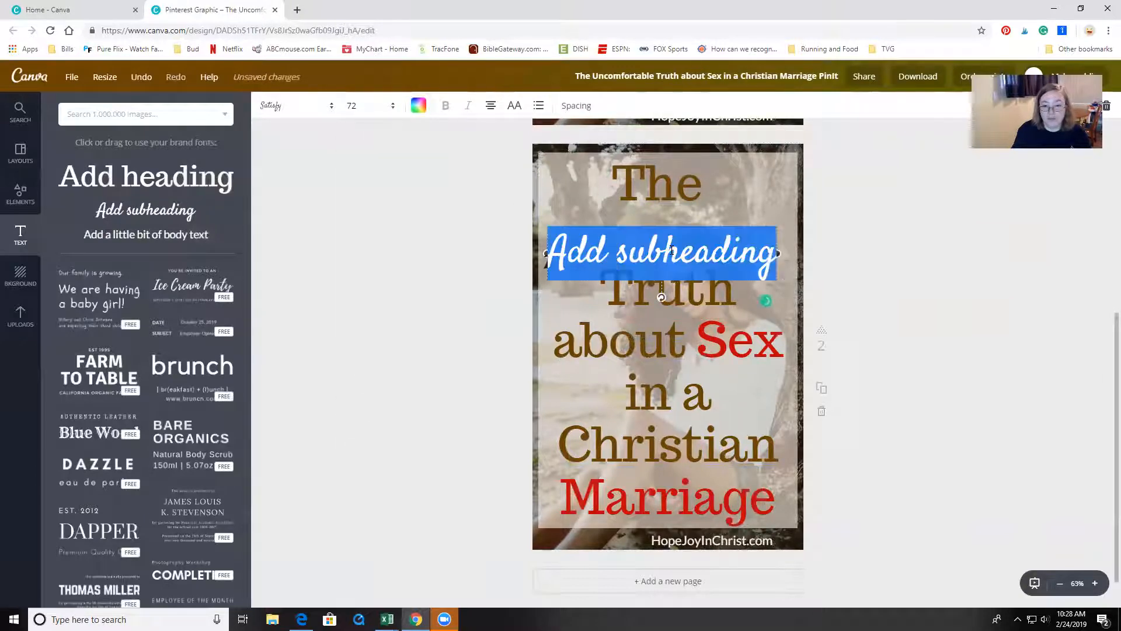
pyautogui.write('The Uncomfortable Truth about Sex in a Christian Marriage')
pyautogui.doubleClick(628, 247)
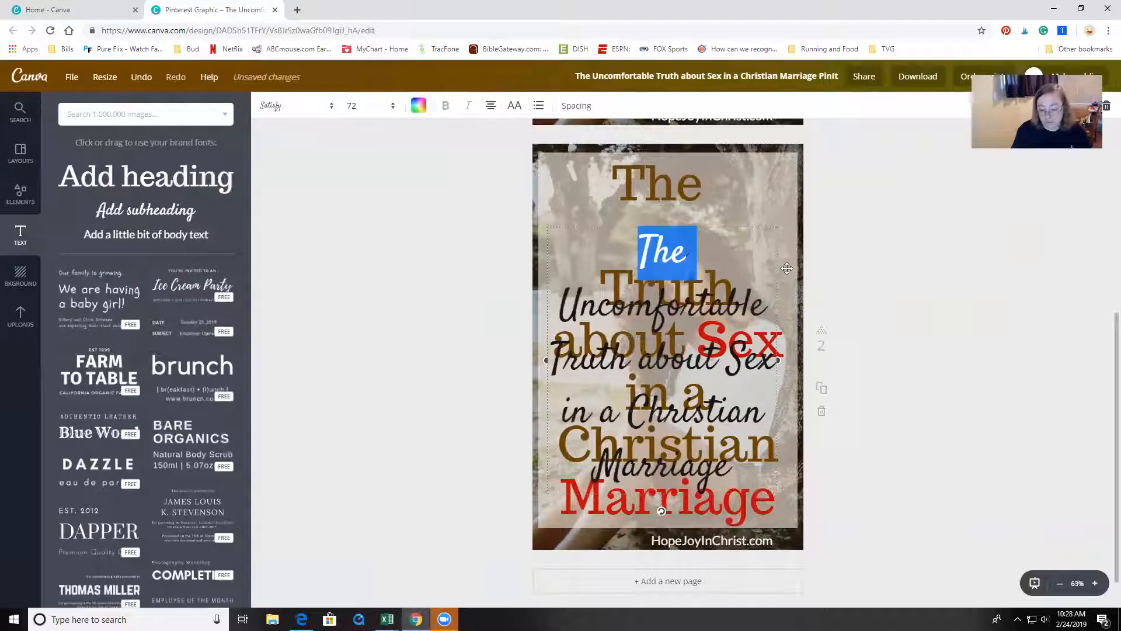
pyautogui.press('BackSpace')
pyautogui.click(553, 303)
pyautogui.moveTo(553, 303); pyautogui.dragTo(732, 416)
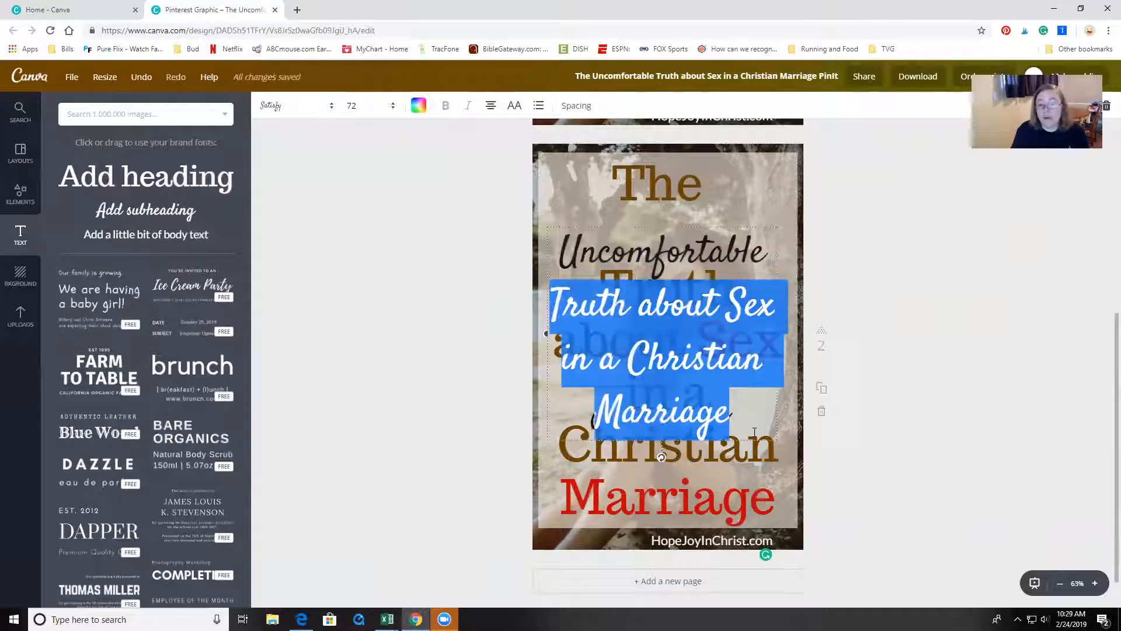
pyautogui.press('BackSpace')
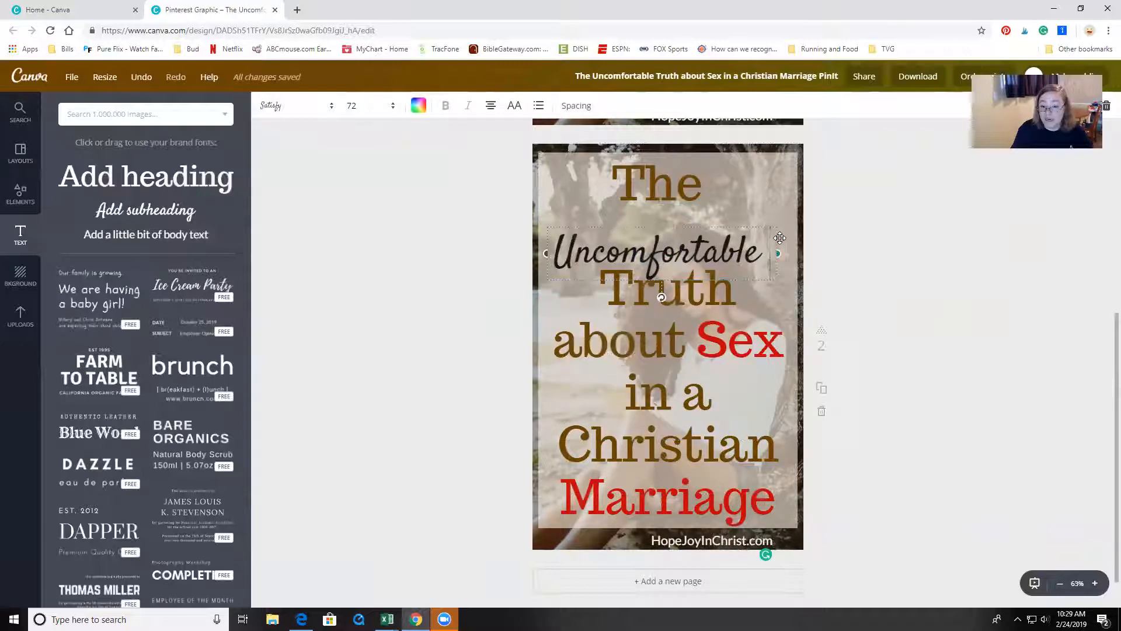
pyautogui.press('BackSpace')
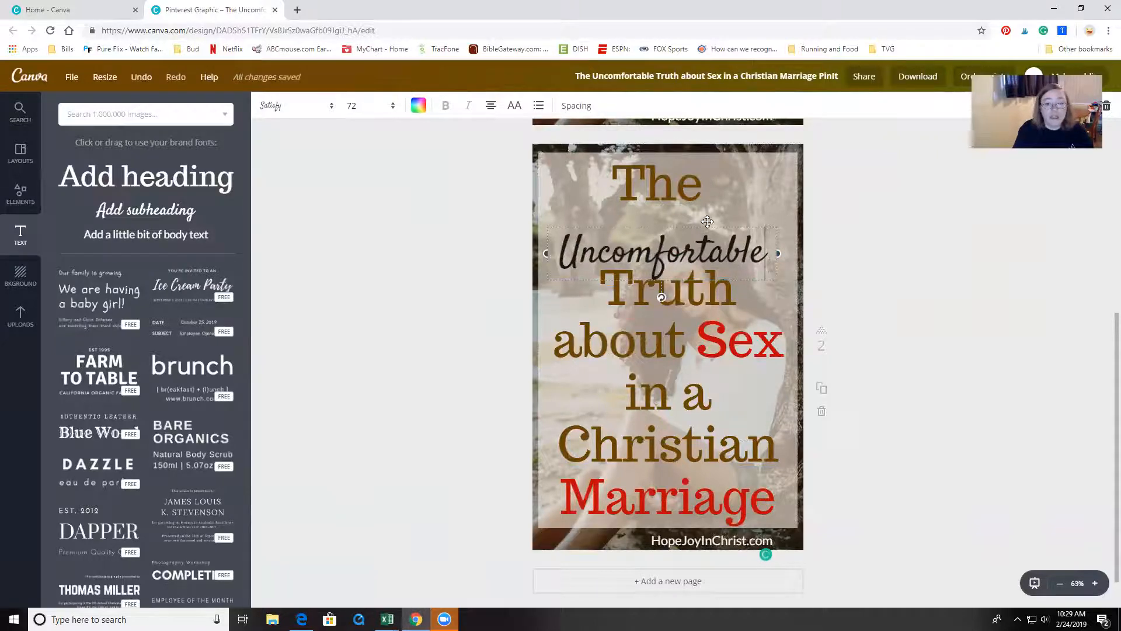
# - Fit the word Uncomfortable between The and Truth, set its font size to 88 and widen its text box to hold it on one line
pyautogui.moveTo(689, 221); pyautogui.dragTo(701, 206)
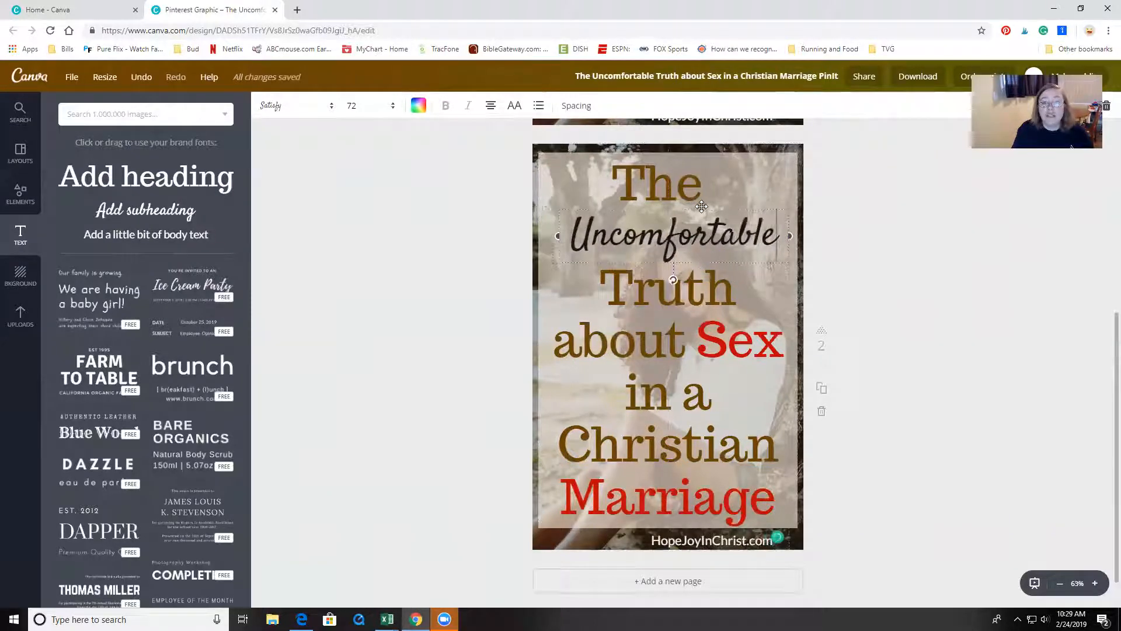
pyautogui.click(357, 106)
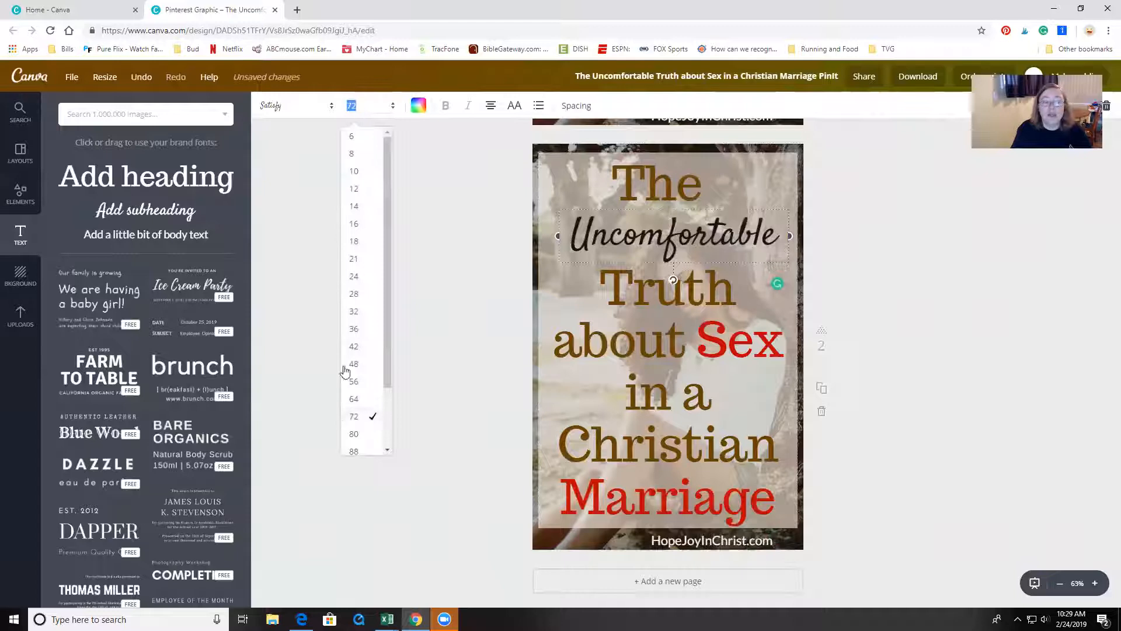
pyautogui.click(353, 444)
pyautogui.click(365, 108)
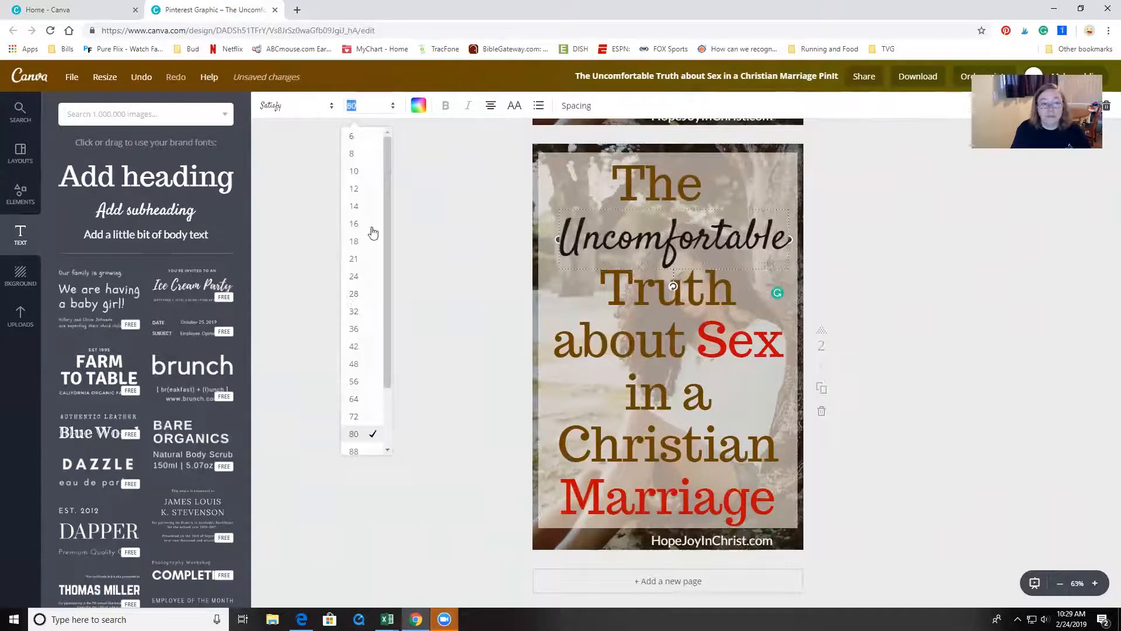
pyautogui.click(357, 452)
pyautogui.moveTo(555, 279); pyautogui.dragTo(533, 275)
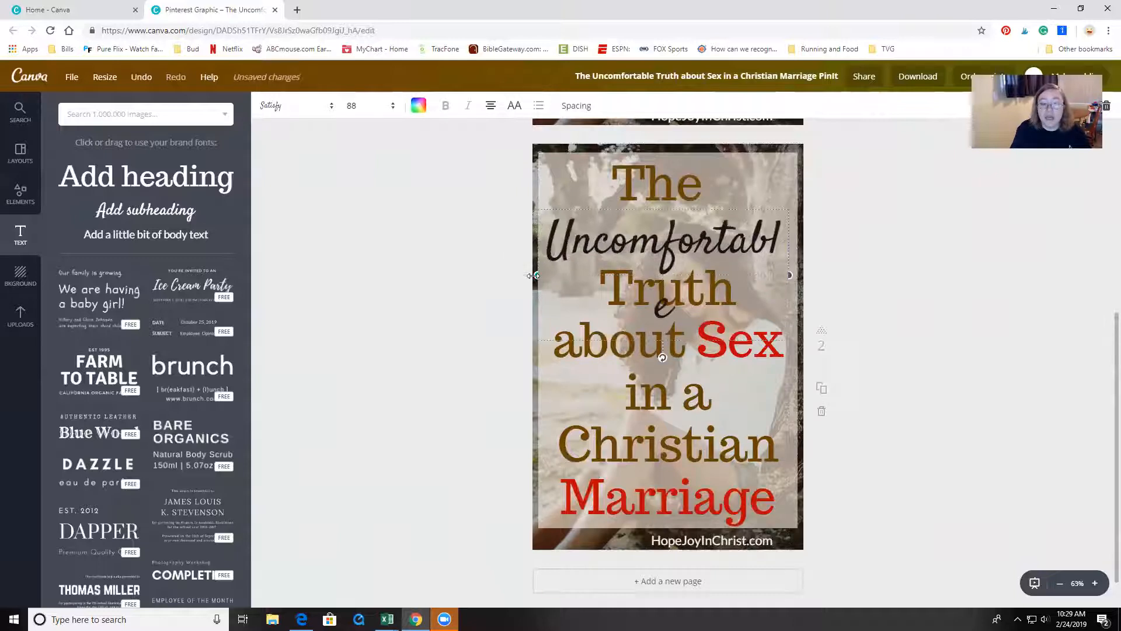
pyautogui.moveTo(791, 275); pyautogui.dragTo(796, 275)
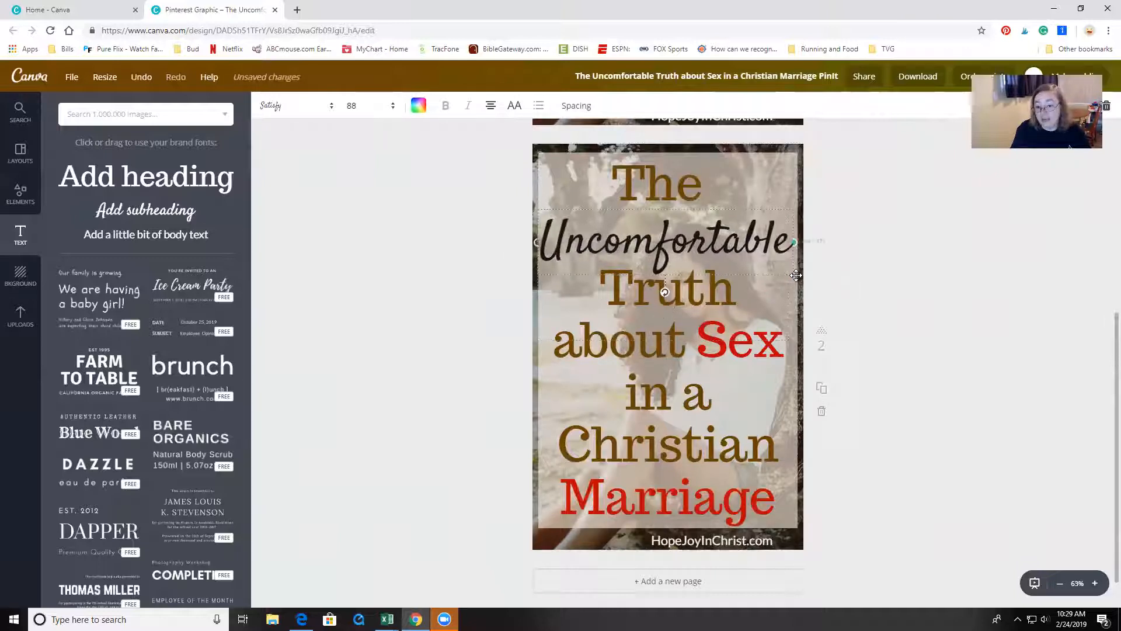
pyautogui.moveTo(676, 206); pyautogui.dragTo(679, 202)
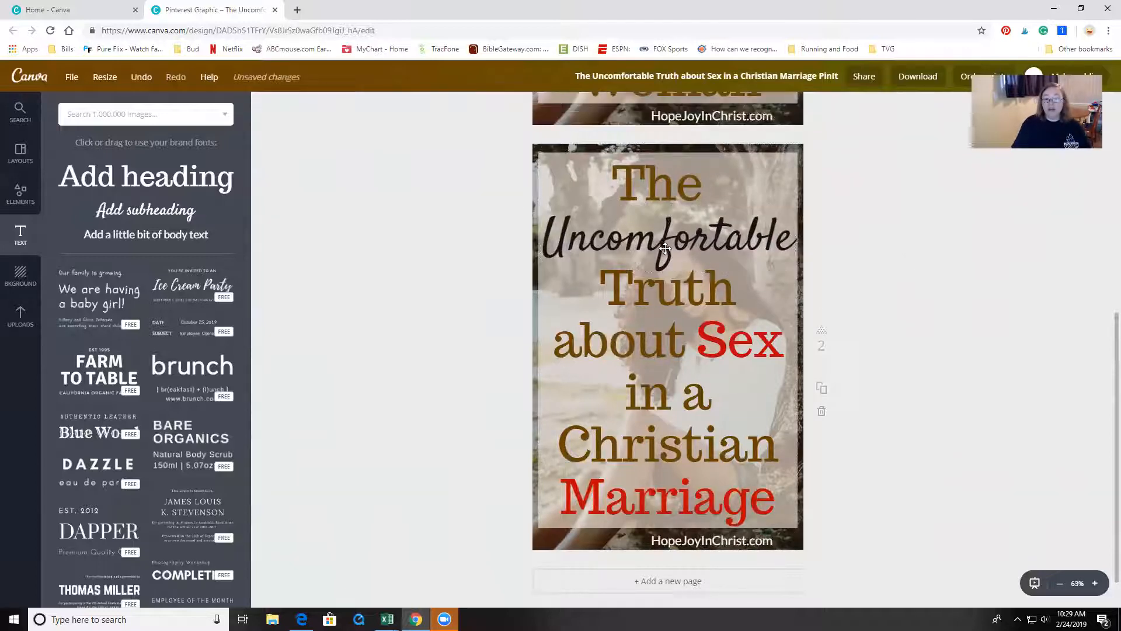
# - Color the word Uncomfortable with the document's red
pyautogui.click(418, 105)
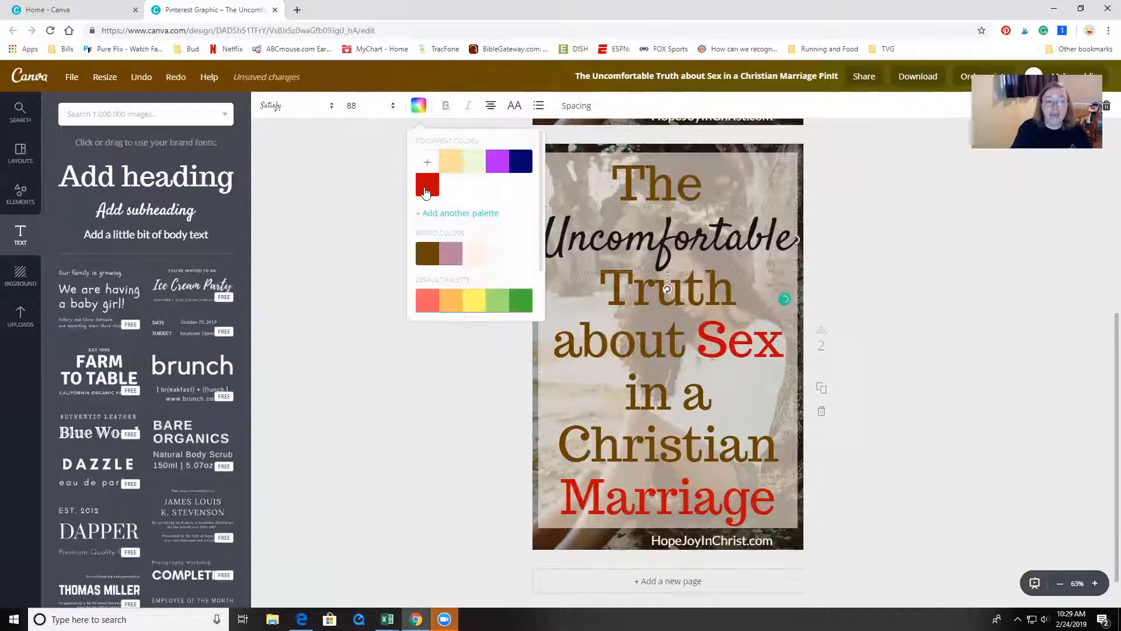
pyautogui.click(427, 185)
pyautogui.click(892, 265)
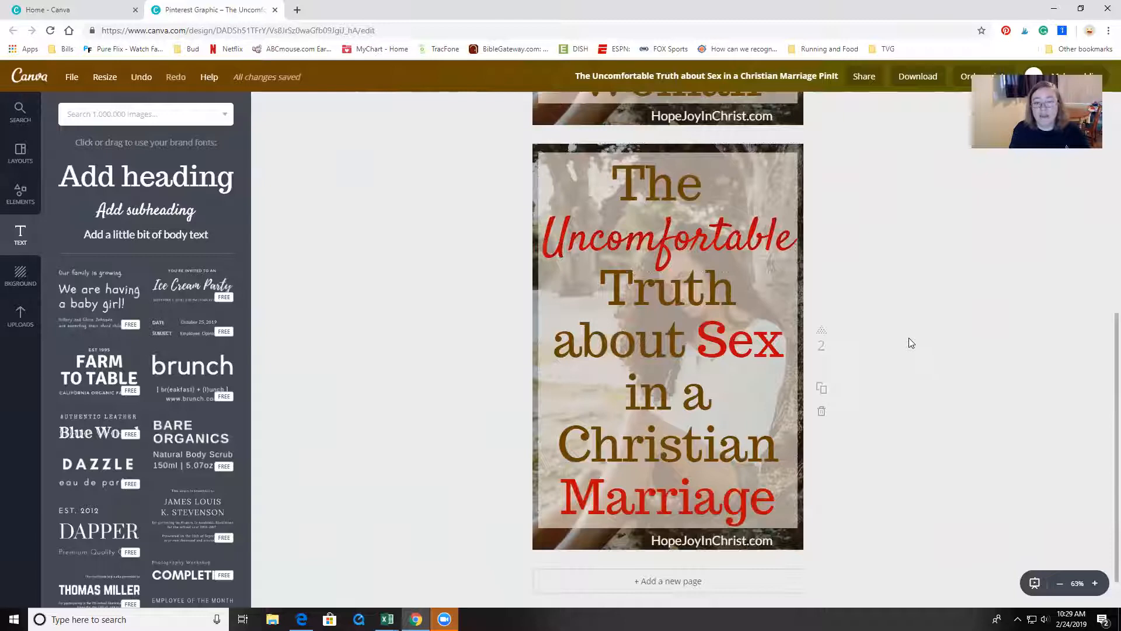
# - Delete the title text, its translucent overlay and the background photo from the first page
pyautogui.scroll(5, 910, 339)
pyautogui.scroll(2, 479, 158)
pyautogui.moveTo(500, 166); pyautogui.dragTo(749, 503)
pyautogui.press('Delete')
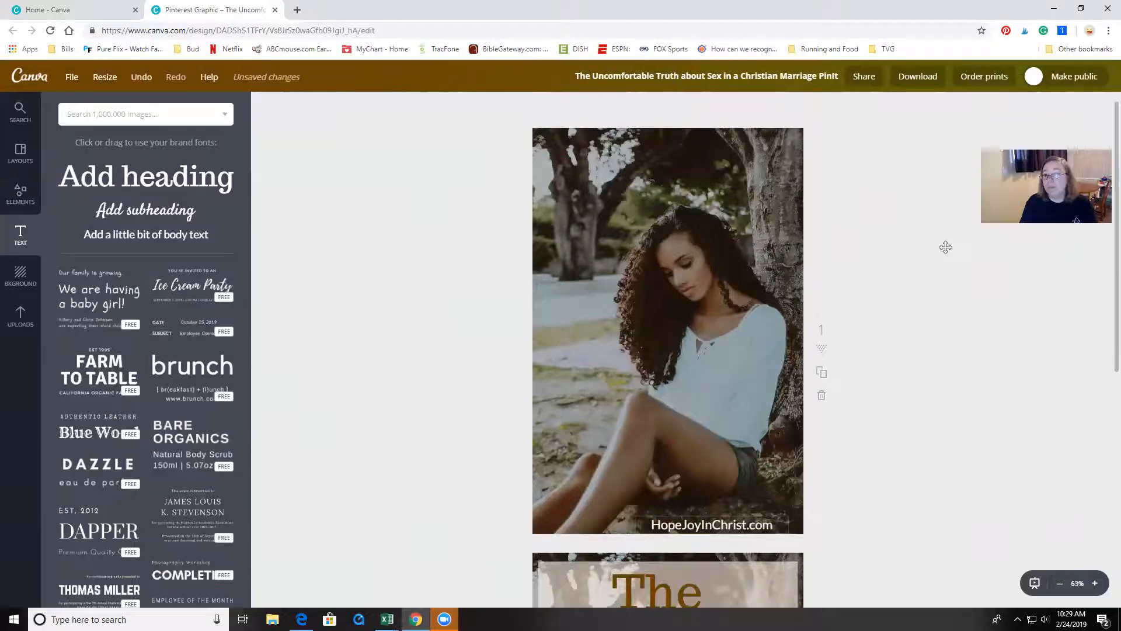
pyautogui.click(728, 263)
pyautogui.press('Delete')
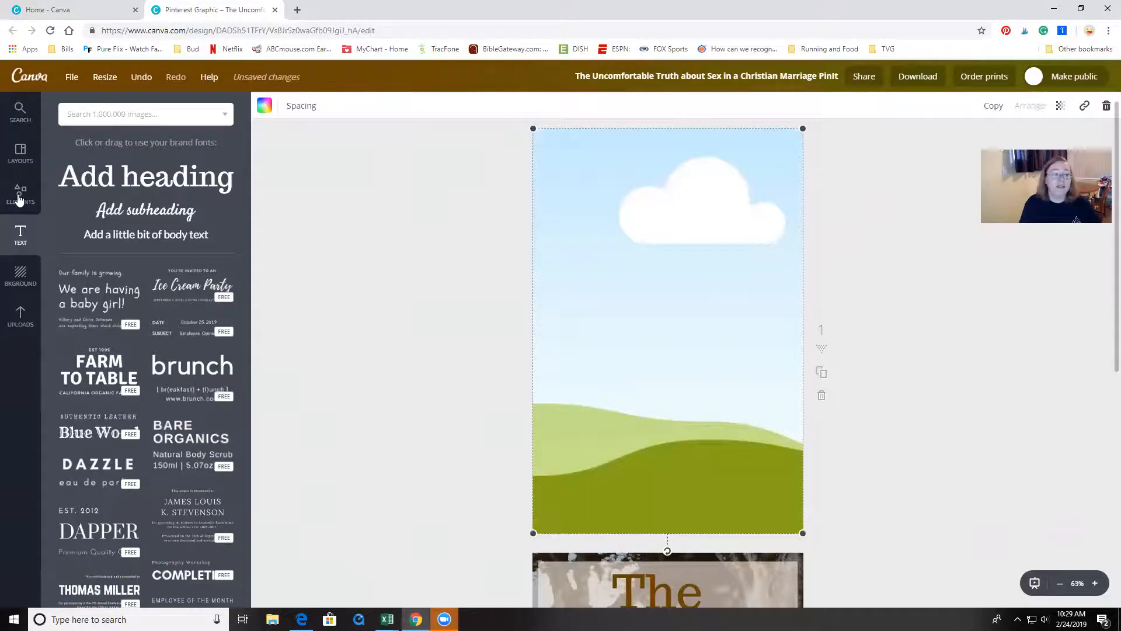
# - Search the image library for bedroom and look through the pictures for a new background
pyautogui.click(112, 116)
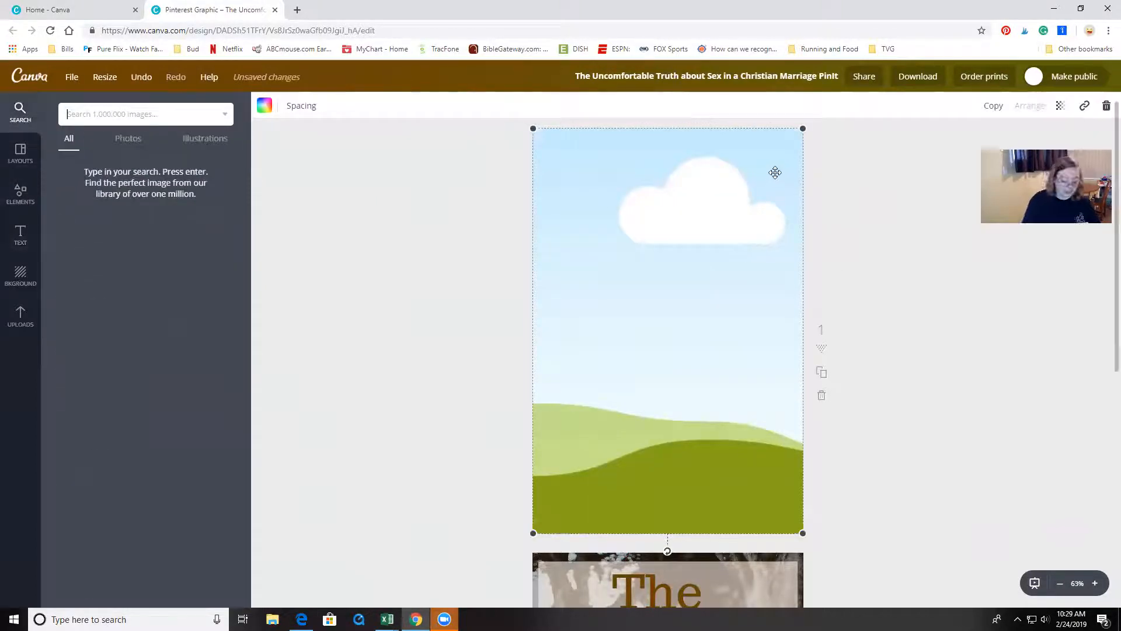
pyautogui.write('be')
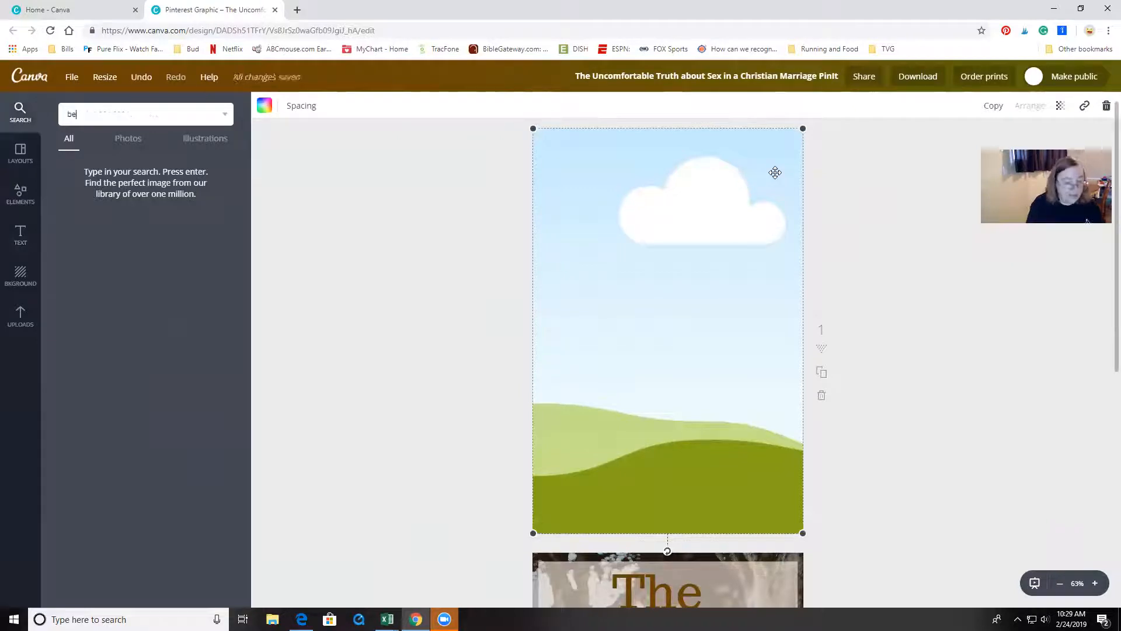
pyautogui.write('droom')
pyautogui.press('Return')
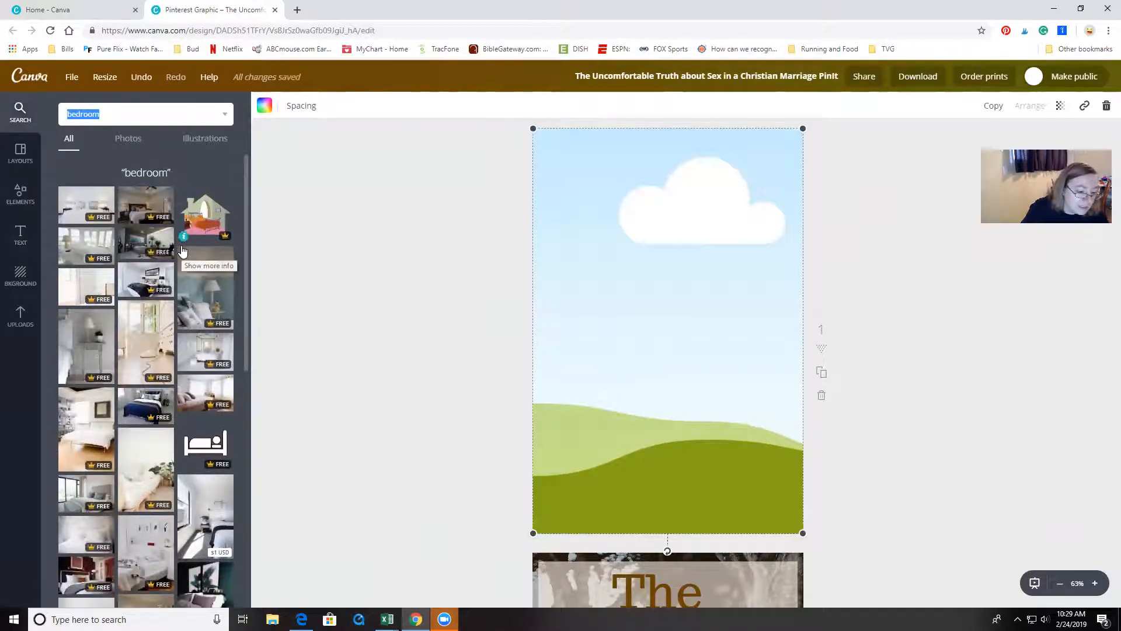
pyautogui.scroll(-3, 182, 261)
pyautogui.scroll(-1, 183, 261)
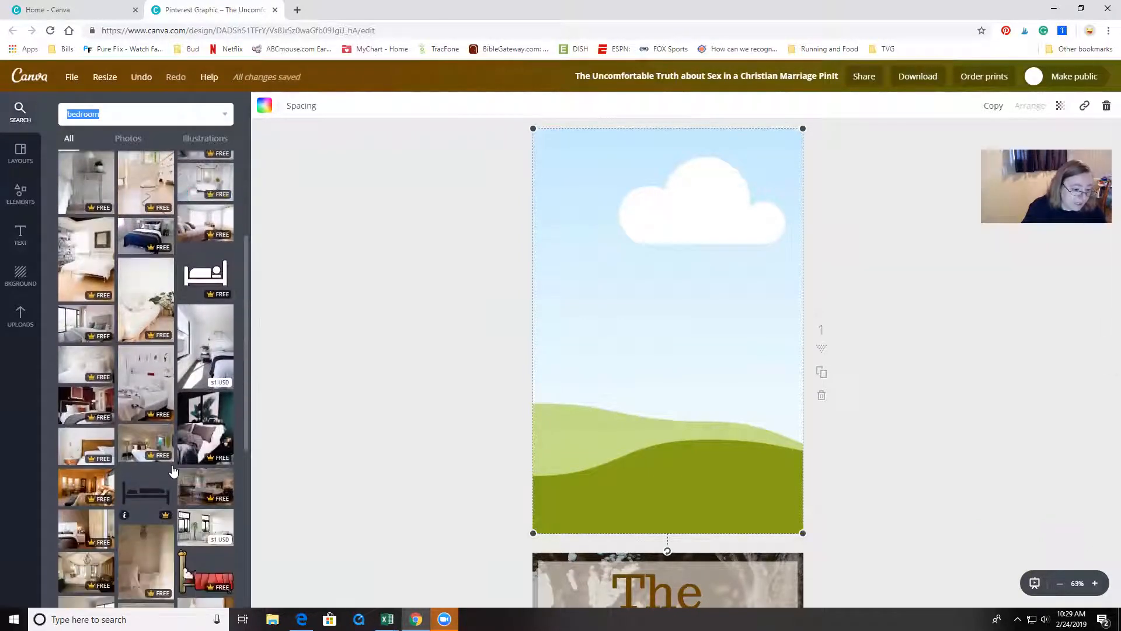
pyautogui.click(678, 7)
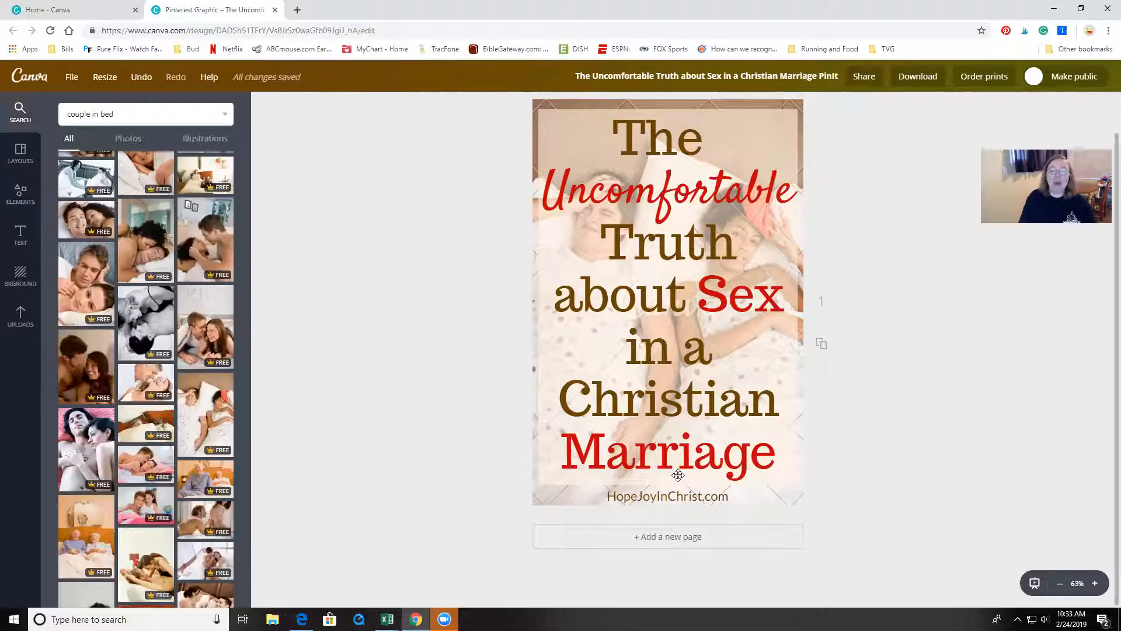
# - Switch to Pinterest in the other browser window, open the account's own profile page and look over its header and pins
pyautogui.click(1053, 9)
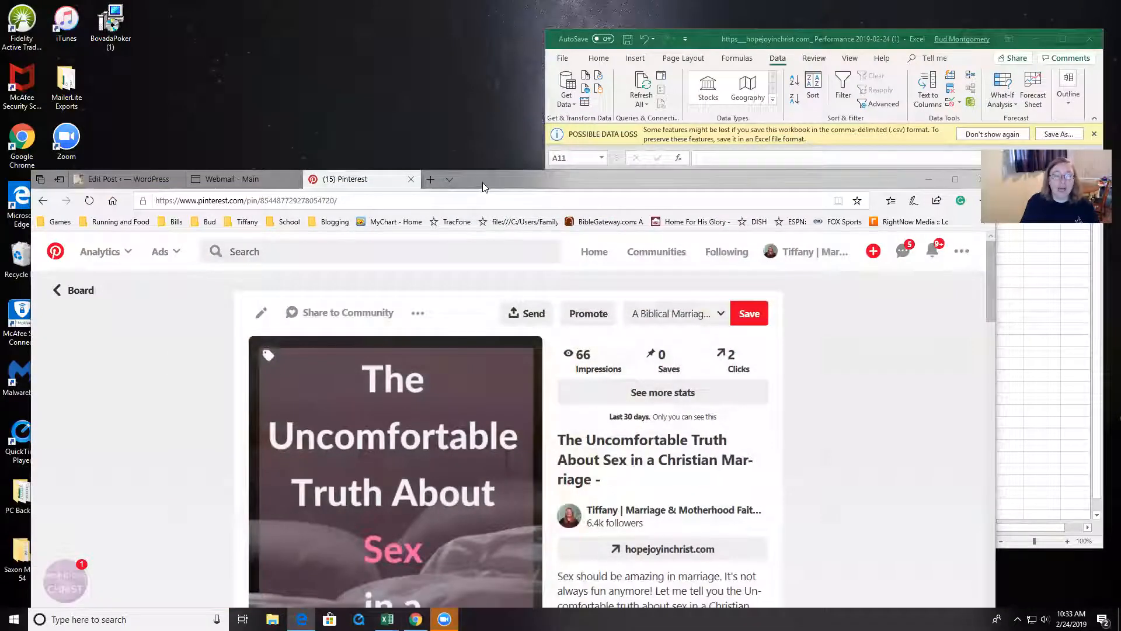
pyautogui.moveTo(482, 182); pyautogui.dragTo(527, 69)
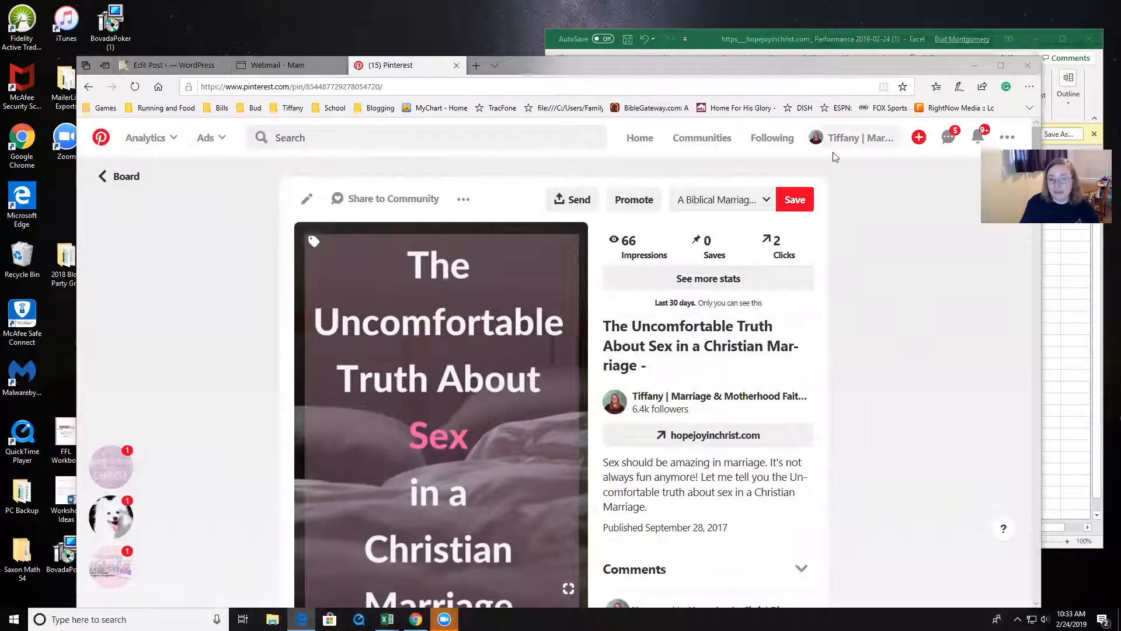
pyautogui.click(856, 139)
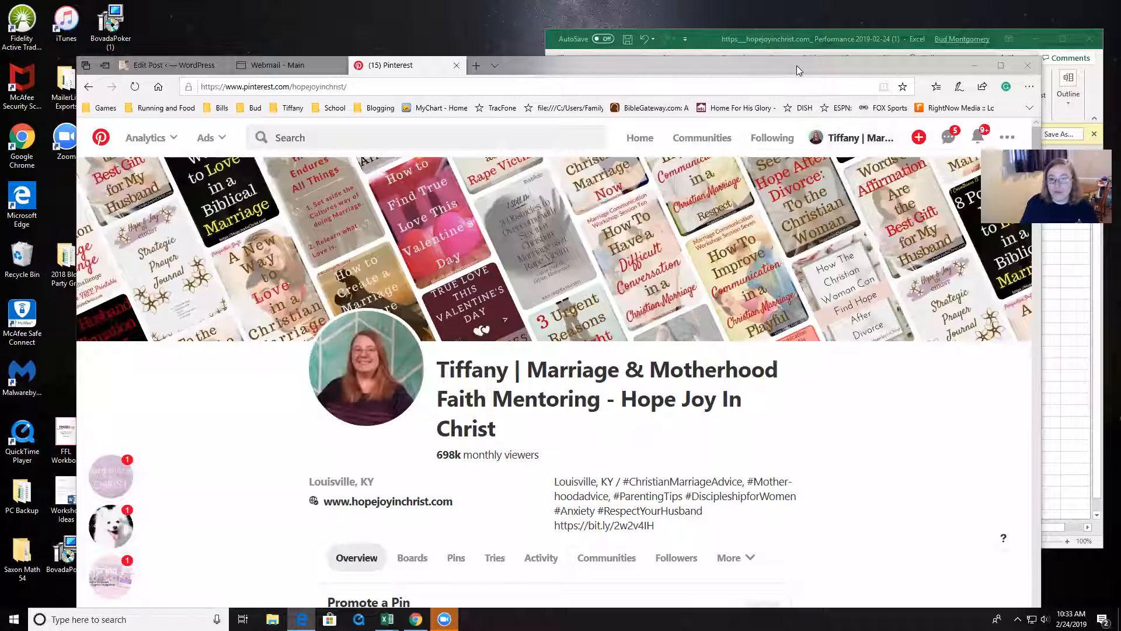
pyautogui.moveTo(798, 65); pyautogui.dragTo(816, 21)
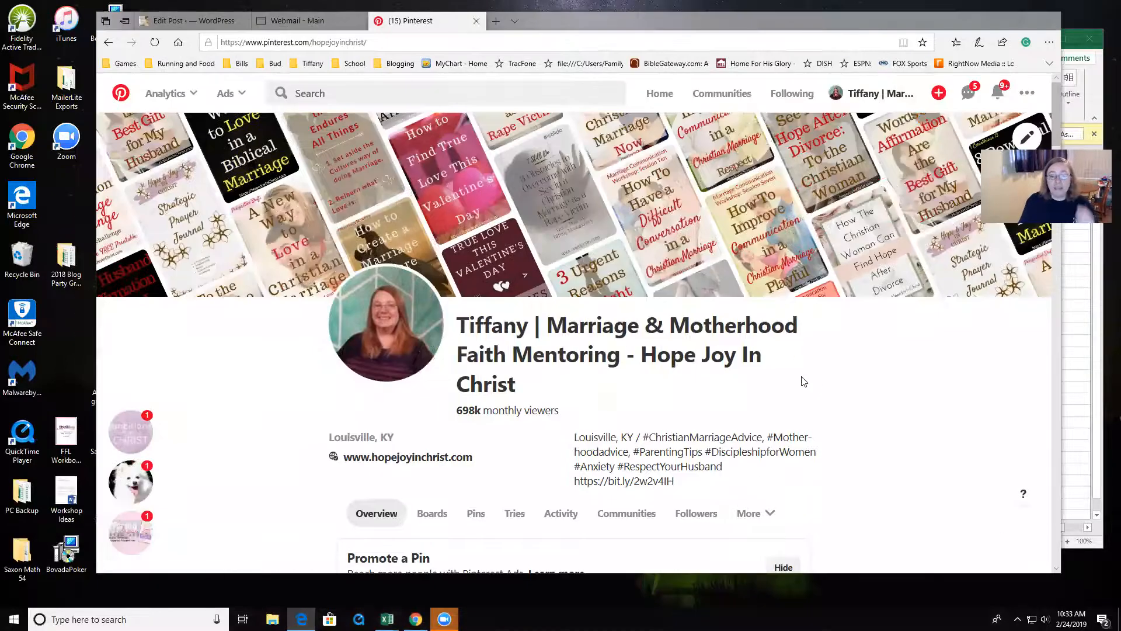
pyautogui.scroll(-4, 846, 502)
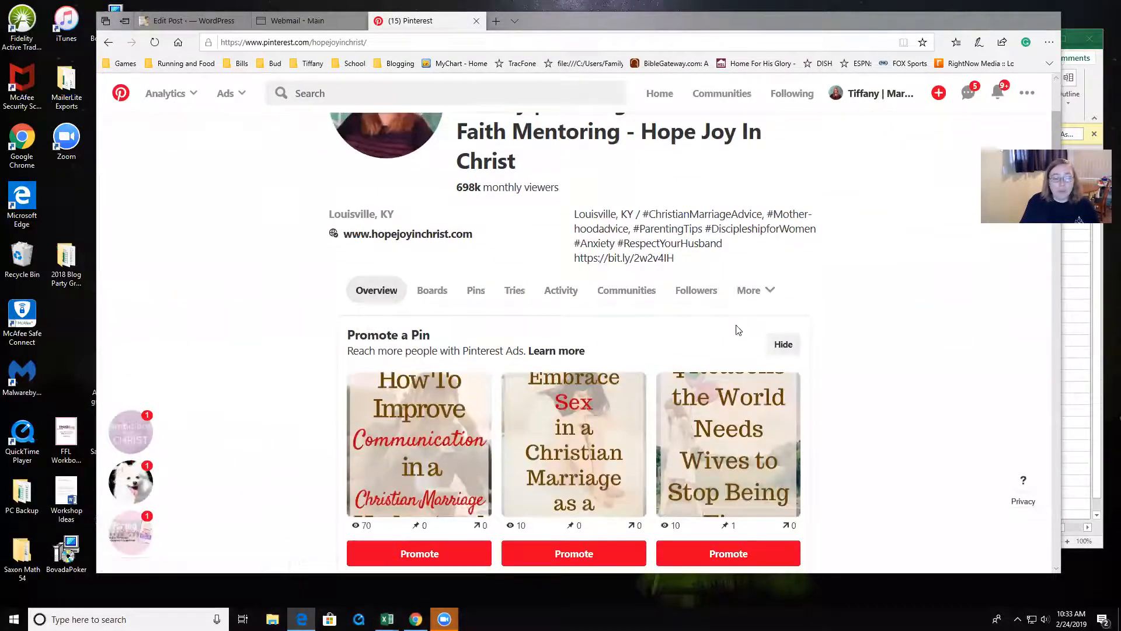
pyautogui.scroll(4, 800, 336)
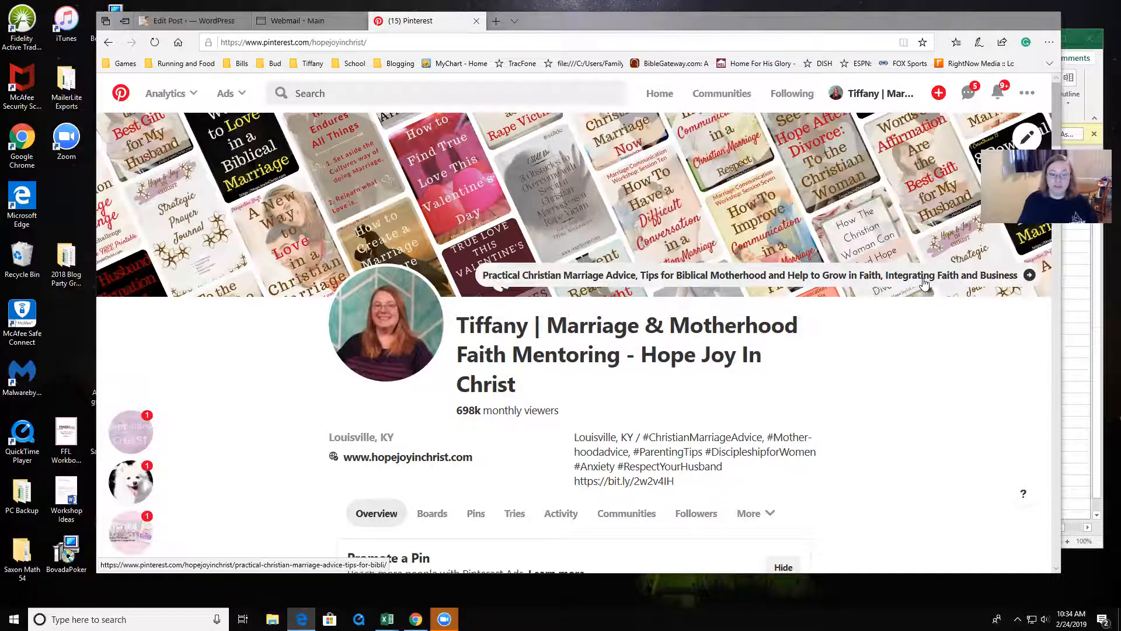
pyautogui.scroll(-3, 853, 320)
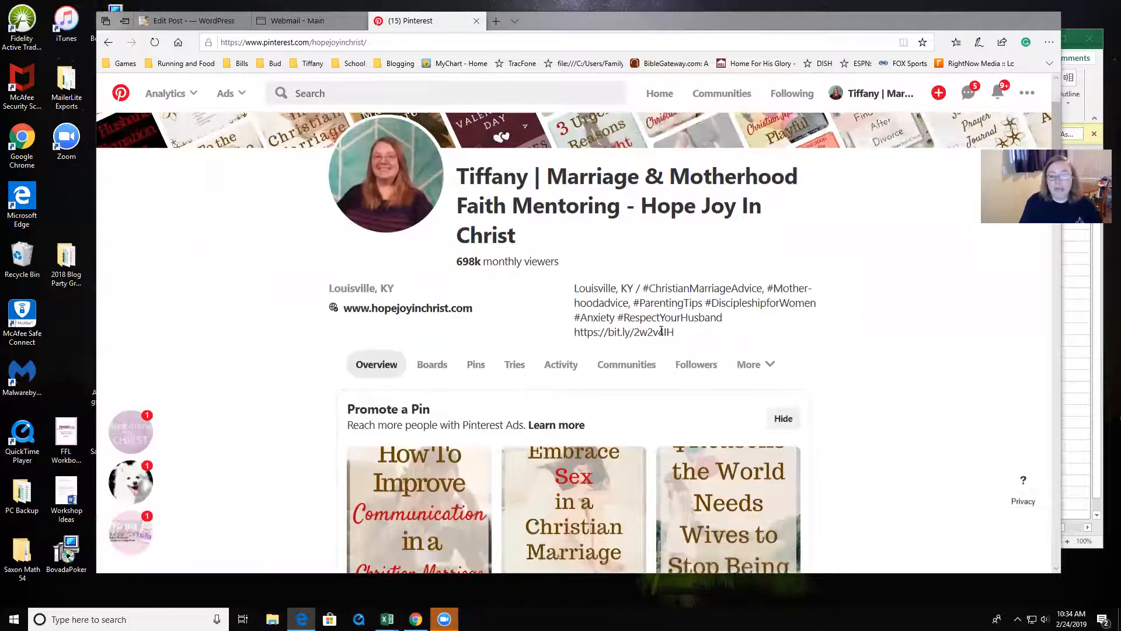
pyautogui.scroll(3, 661, 332)
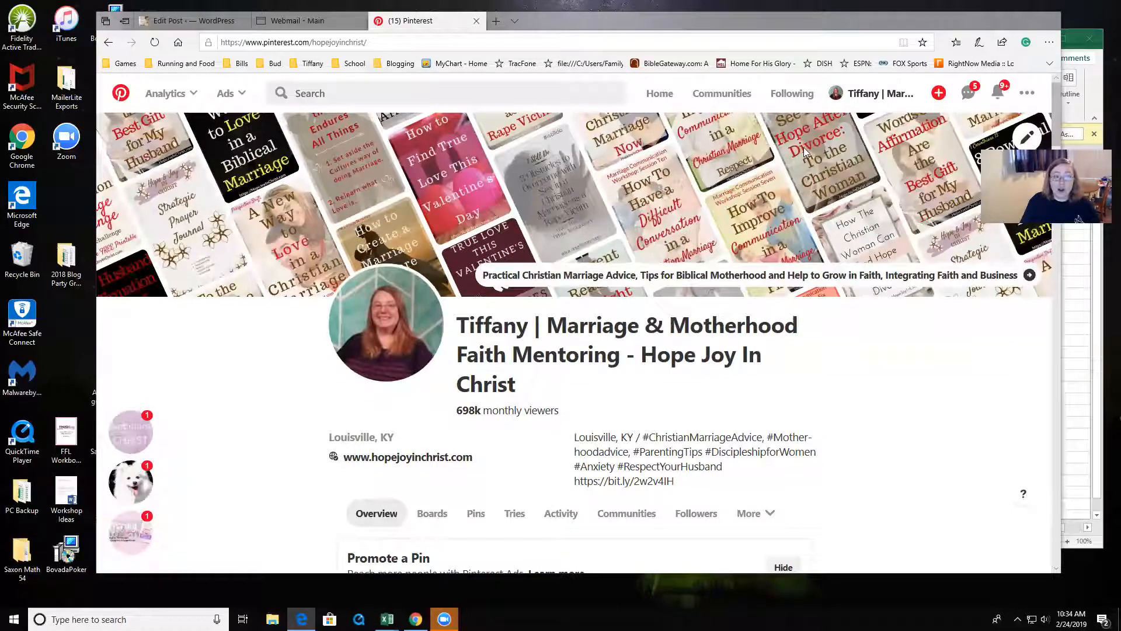
# - Maximize the Pinterest window, open a blank new pin and activate the field for its destination URL
pyautogui.click(938, 93)
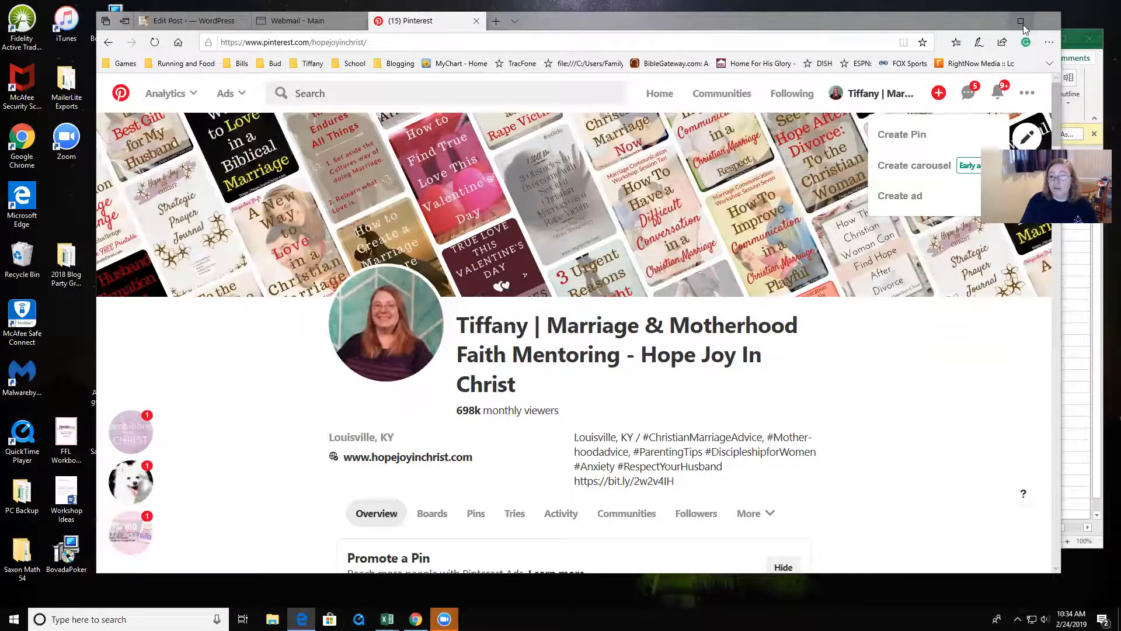
pyautogui.click(1021, 22)
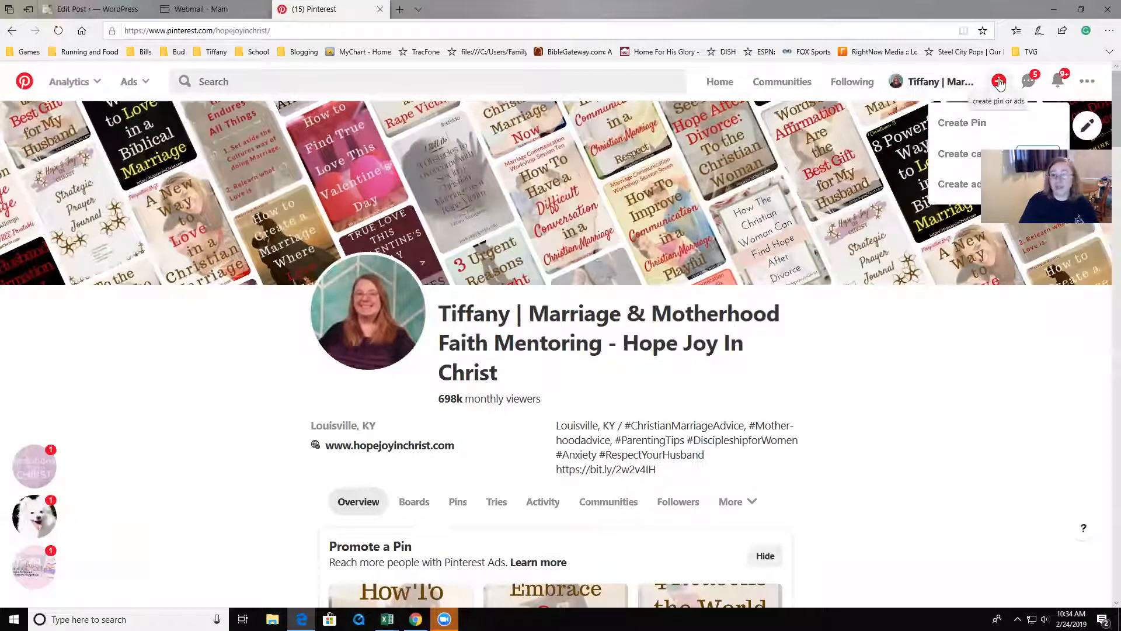
pyautogui.click(971, 125)
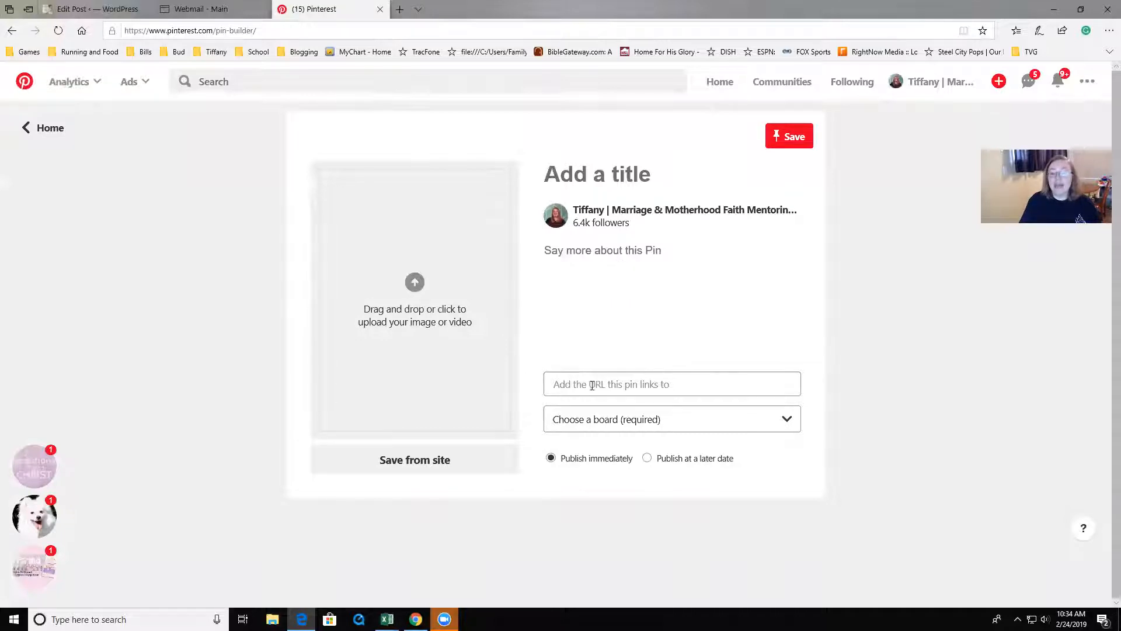
pyautogui.click(724, 388)
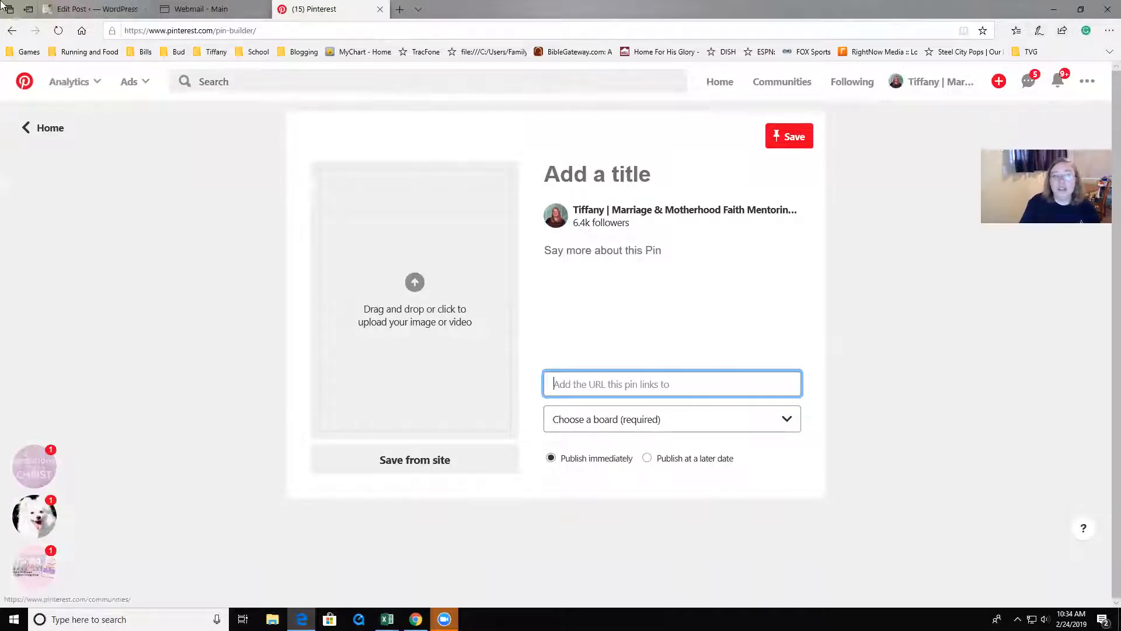
# - Leave the blank pin builder without creating a pin and return to the published Uncomfortable Truth pin
pyautogui.click(46, 128)
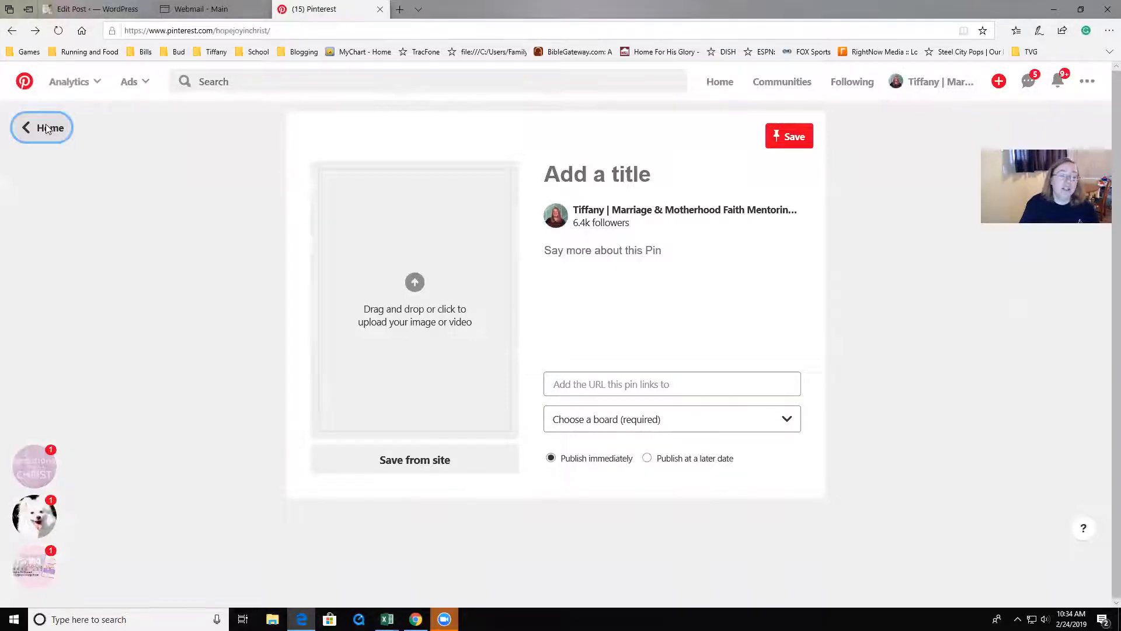
pyautogui.click(3, 32)
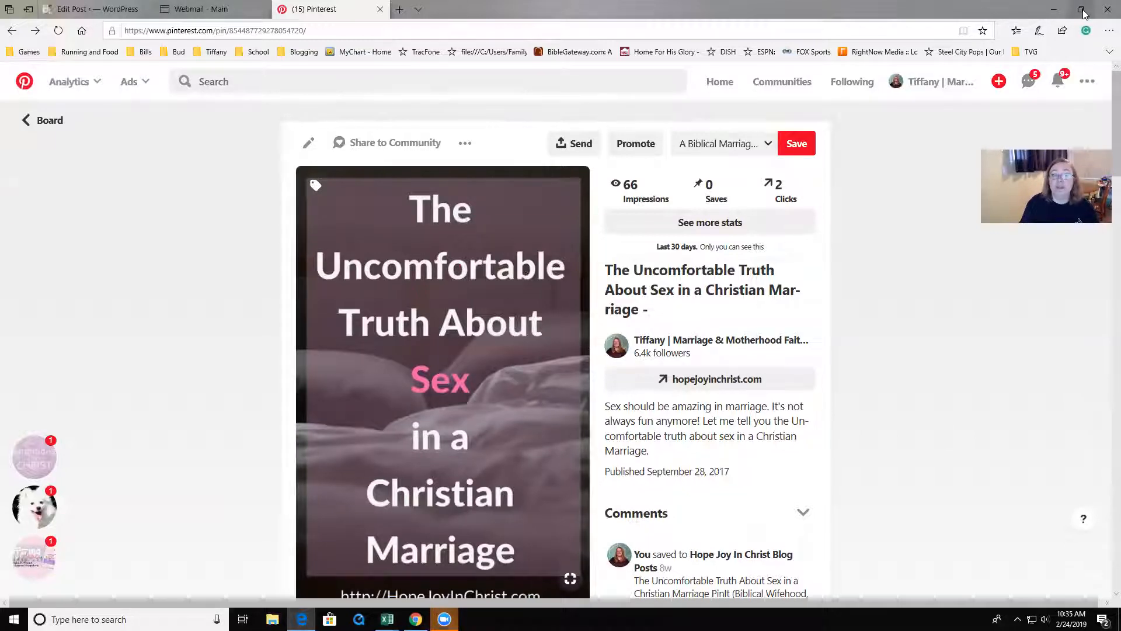
# - Open tailwindapp.com in a new browser tab and log in to the account's dashboard
pyautogui.click(412, 9)
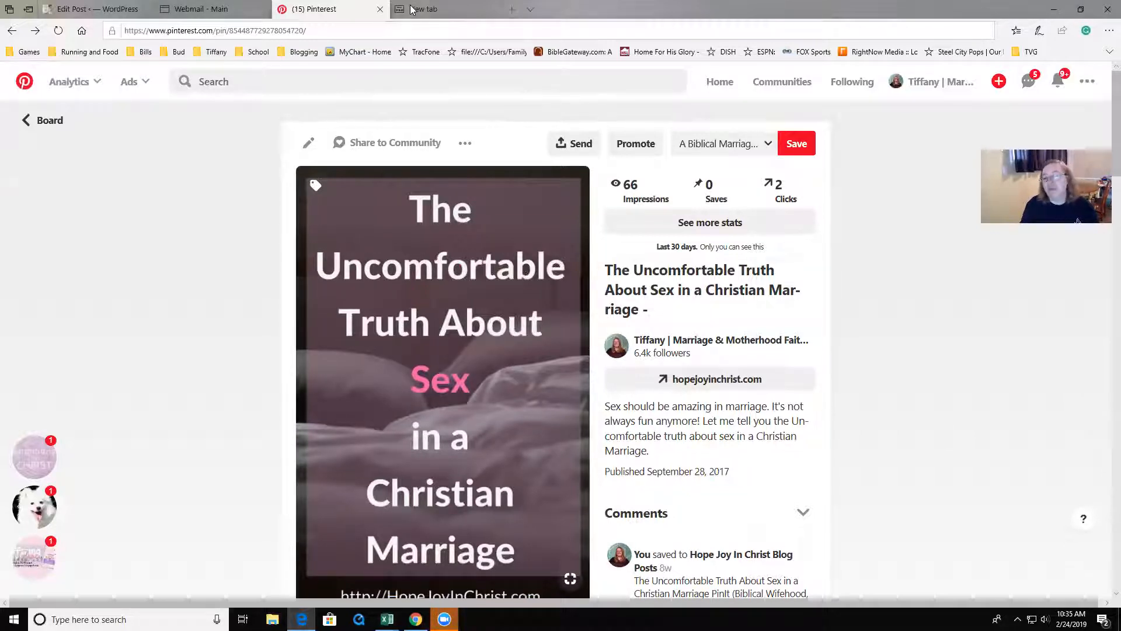
pyautogui.write('https://www.tailwindapp.com')
pyautogui.press('Return')
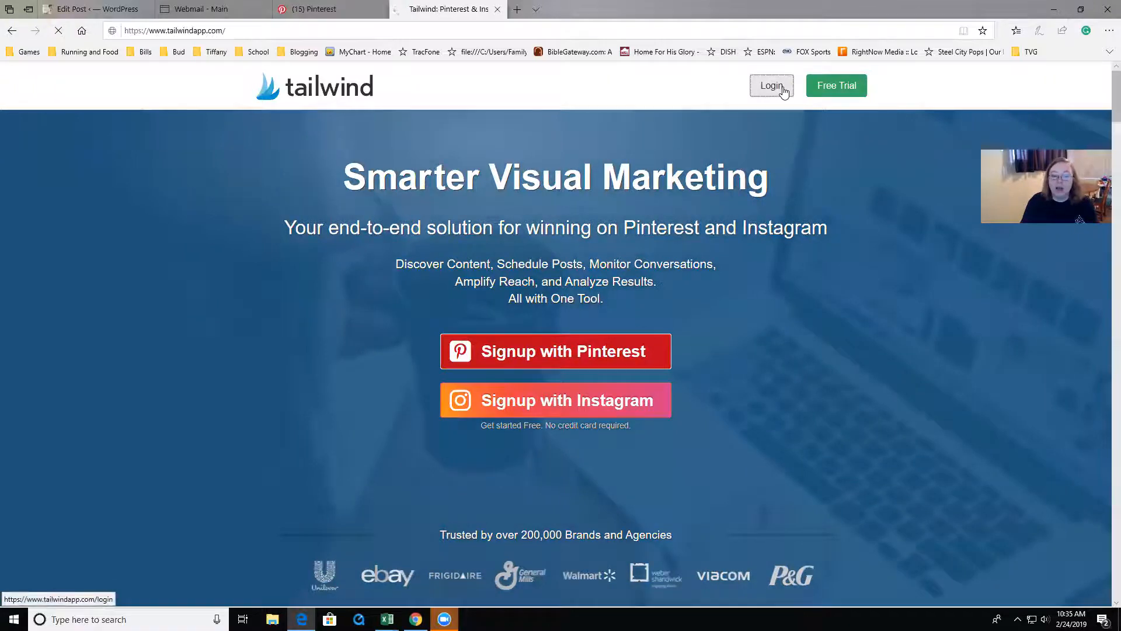
pyautogui.click(782, 88)
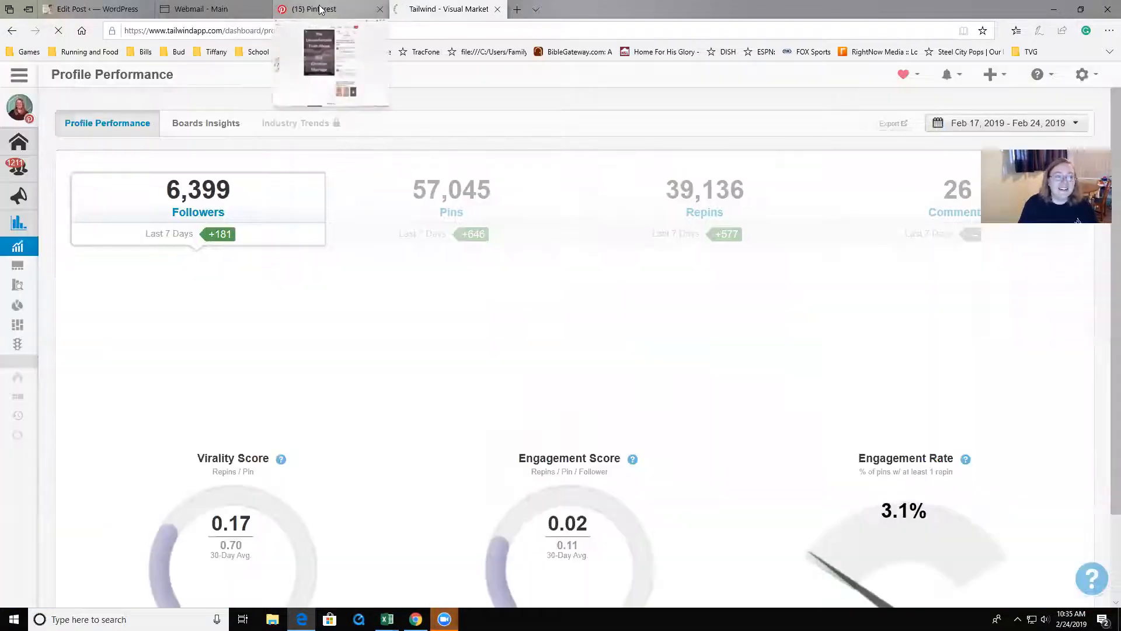
# - Copy the published Uncomfortable Truth pin's URL and open it in a maximized Google Chrome window
pyautogui.click(325, 12)
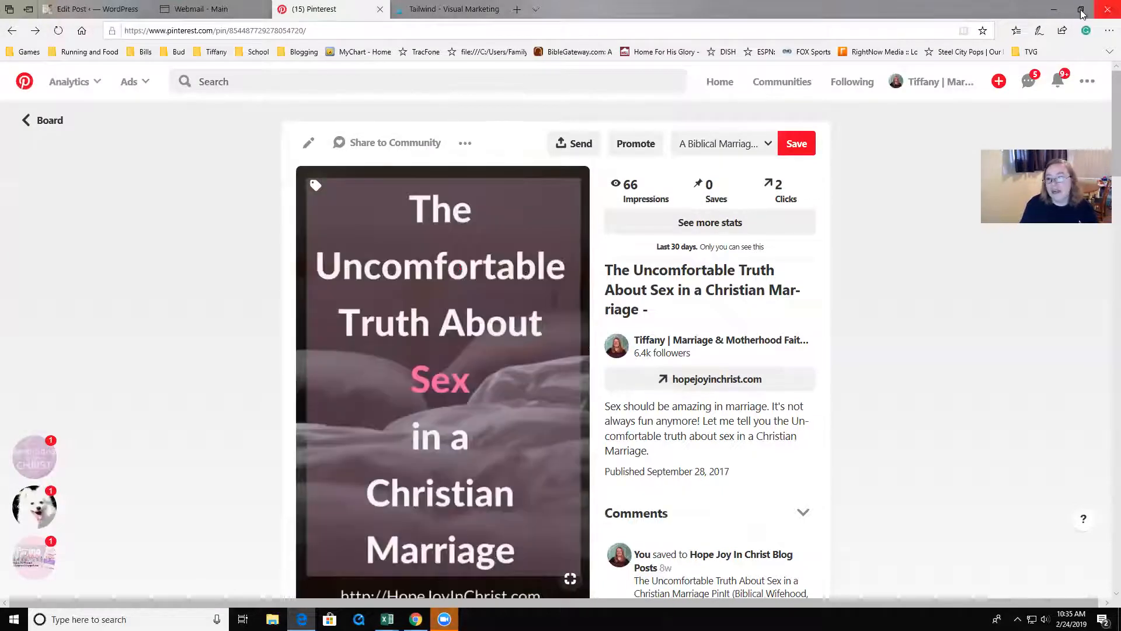
pyautogui.click(325, 33)
pyautogui.hotkey('ctrl', 'c')
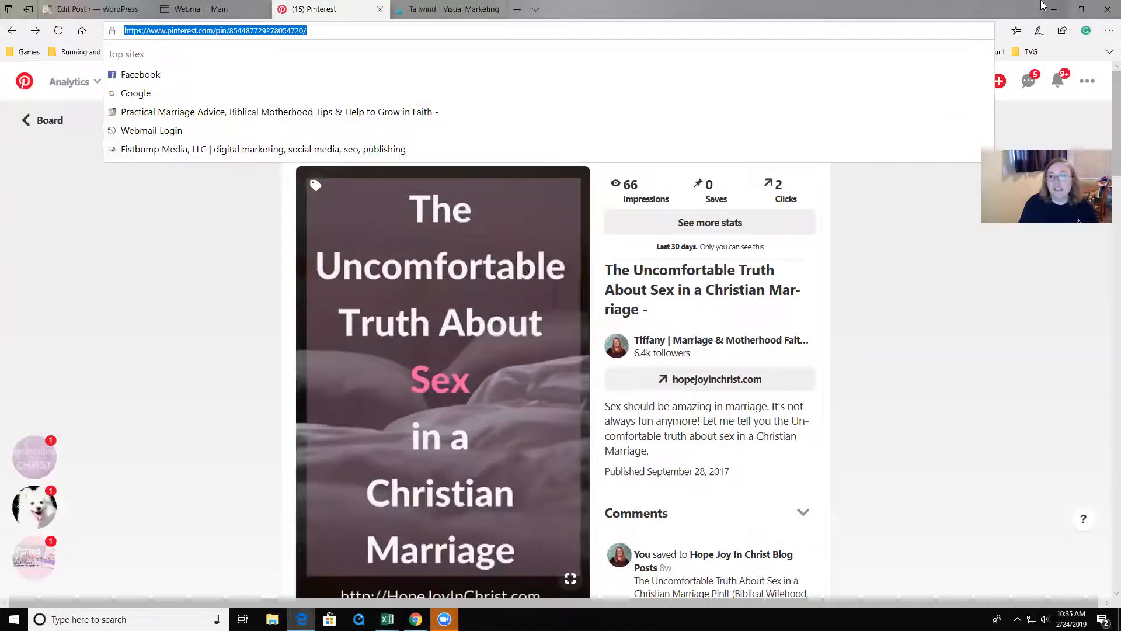
pyautogui.click(1081, 8)
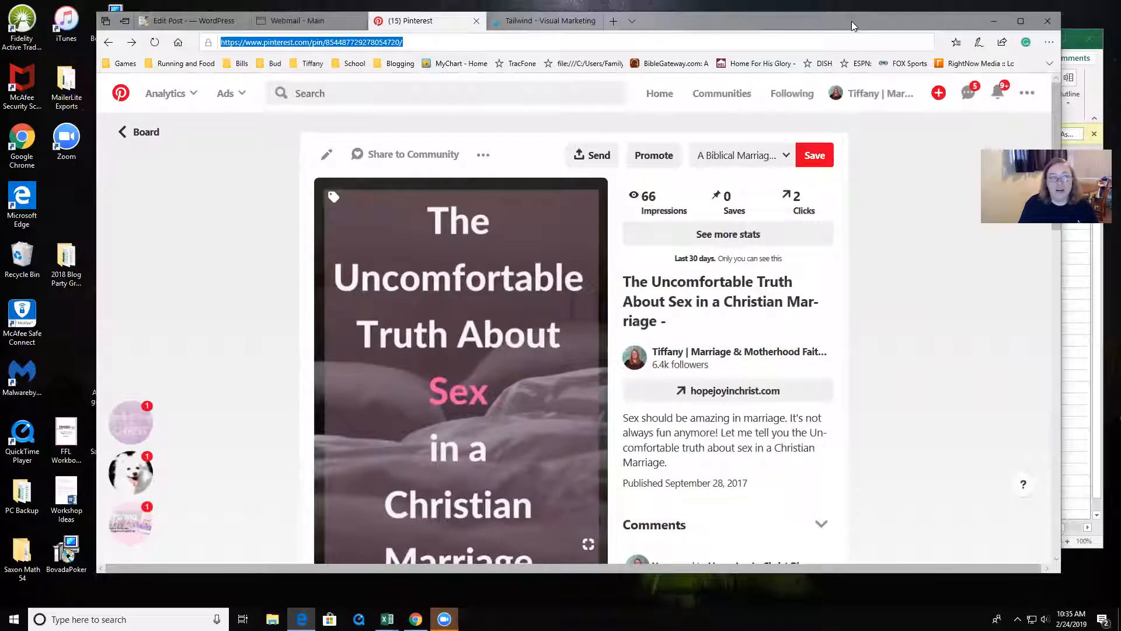
pyautogui.moveTo(851, 22); pyautogui.dragTo(934, 49)
pyautogui.doubleClick(18, 142)
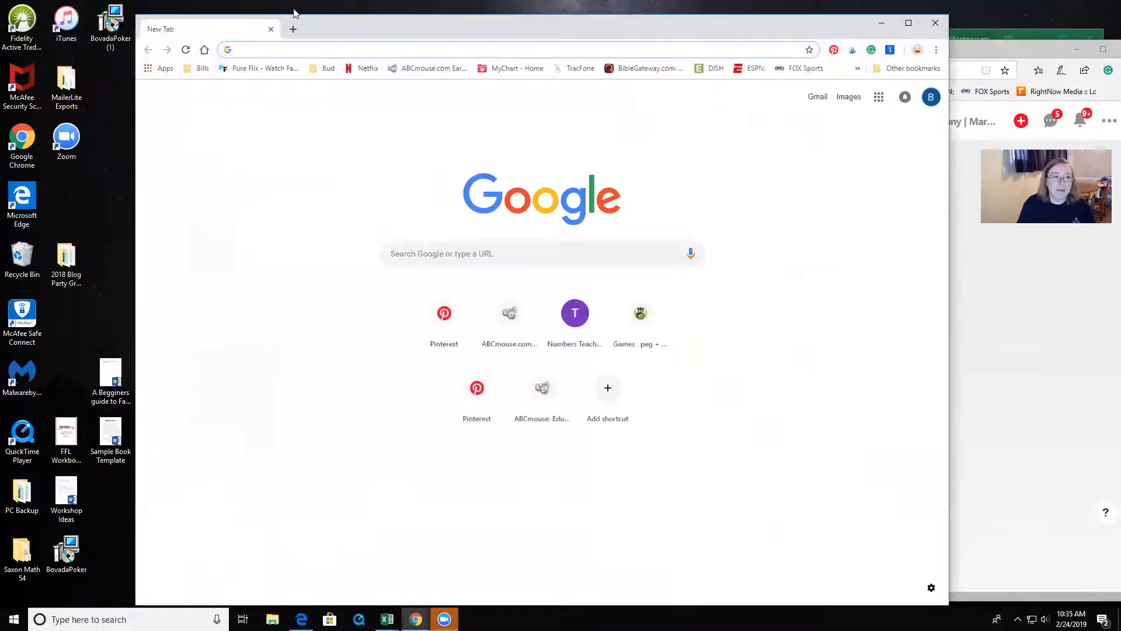
pyautogui.hotkey('ctrl', 'v')
pyautogui.press('Return')
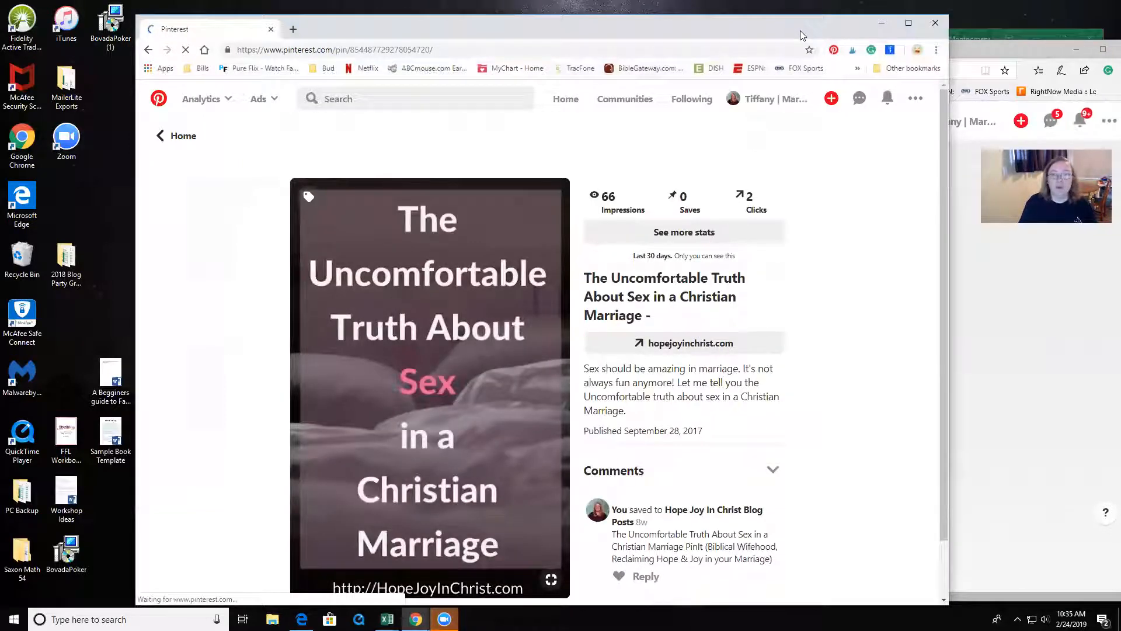
pyautogui.moveTo(800, 31); pyautogui.dragTo(766, 30)
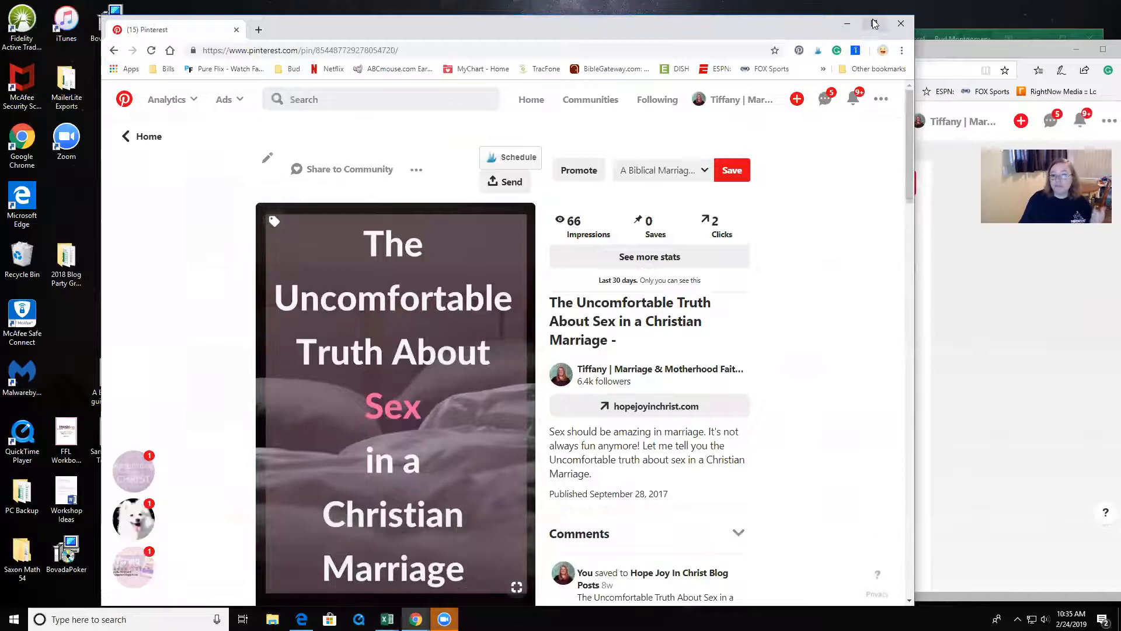
pyautogui.click(874, 24)
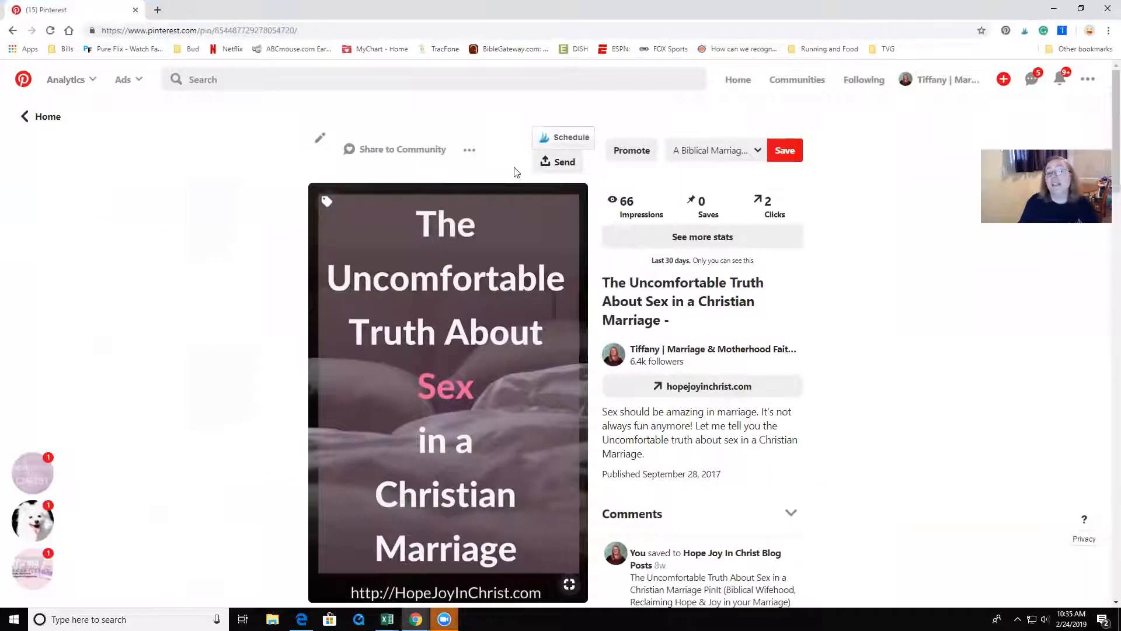
# - Open the Tailwind scheduler for the pin and assign it to all boards in the Marriage board list
pyautogui.click(572, 139)
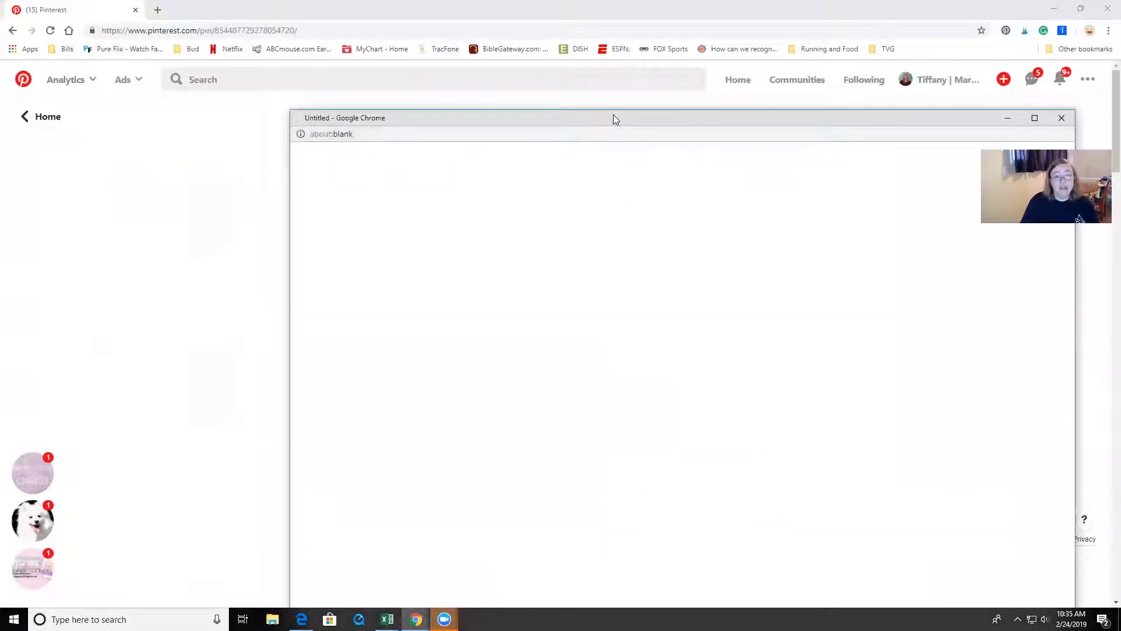
pyautogui.moveTo(604, 119); pyautogui.dragTo(598, 120)
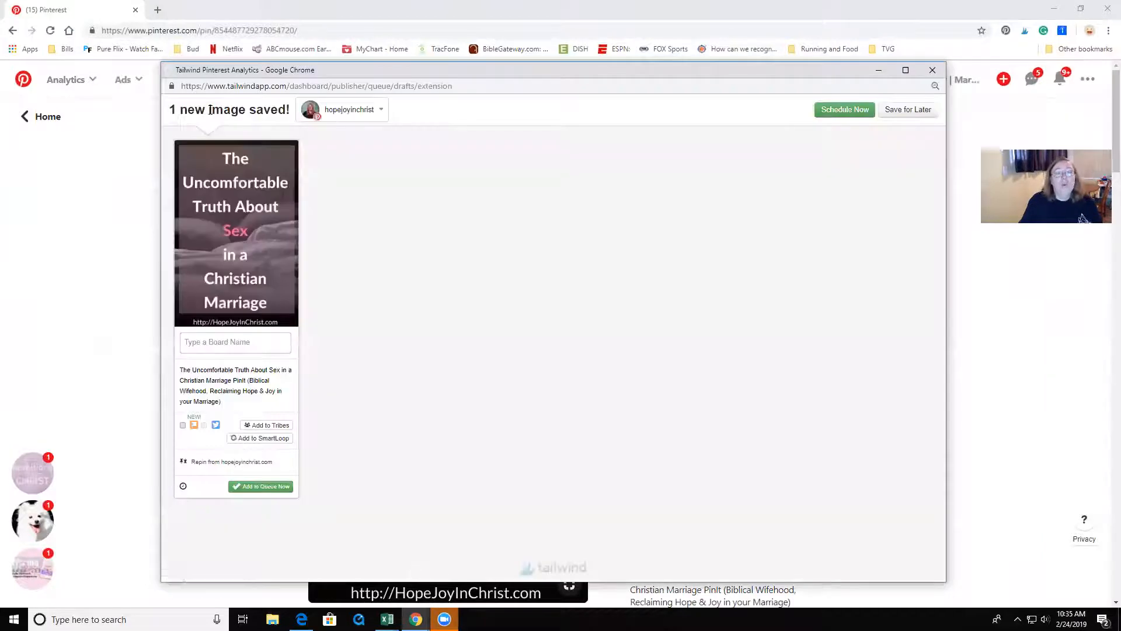
pyautogui.click(214, 343)
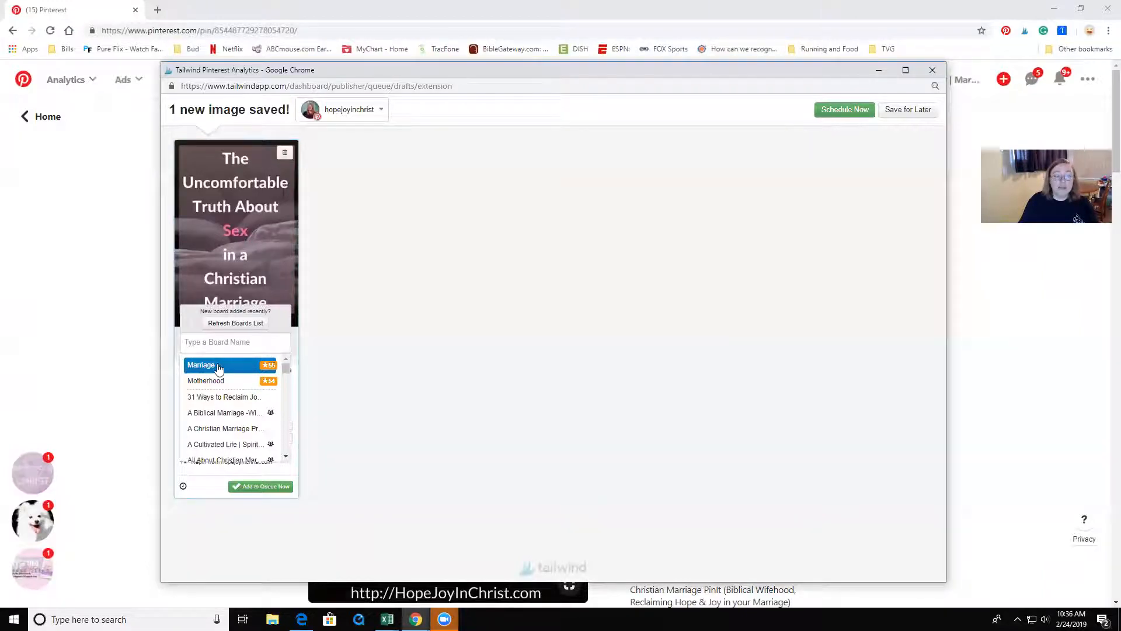
pyautogui.click(217, 367)
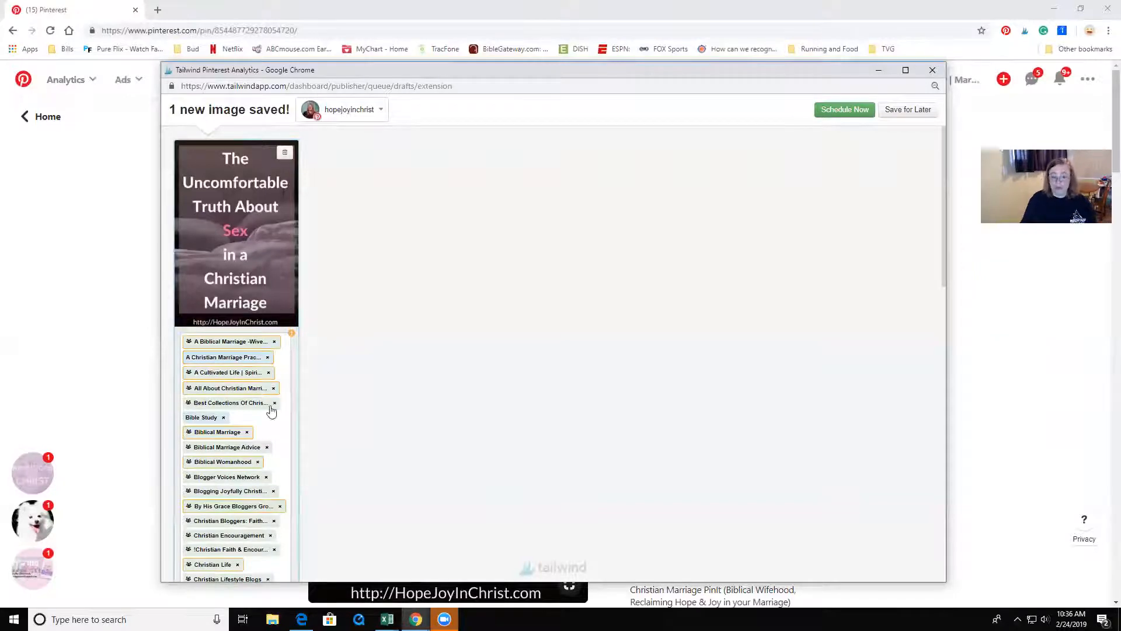
pyautogui.scroll(-4, 286, 472)
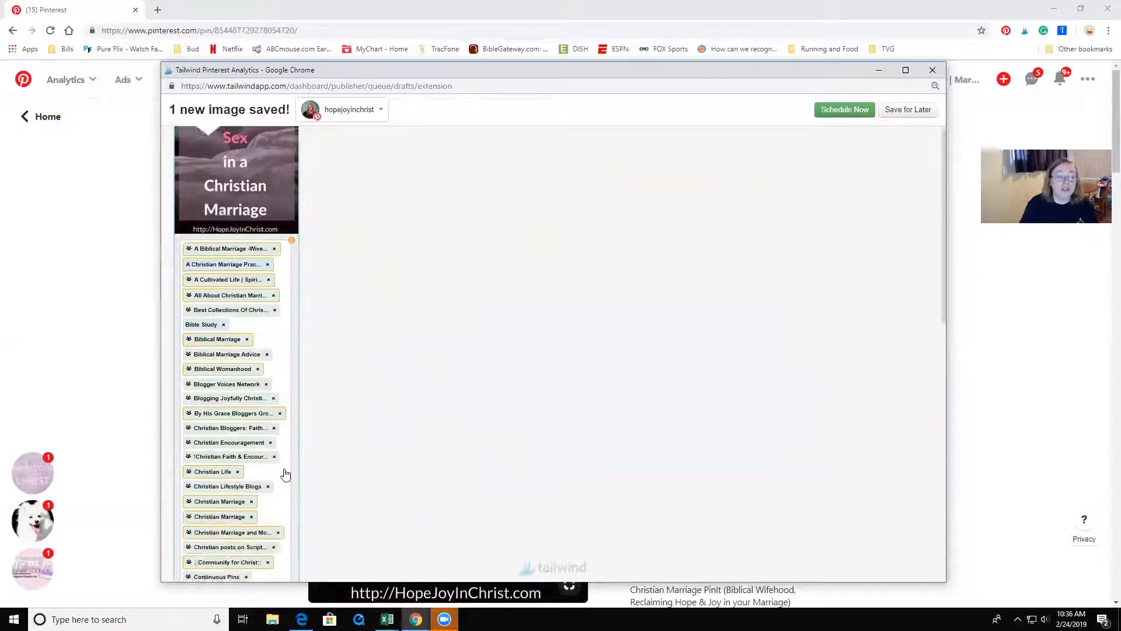
pyautogui.scroll(-3, 281, 477)
pyautogui.scroll(-3, 274, 480)
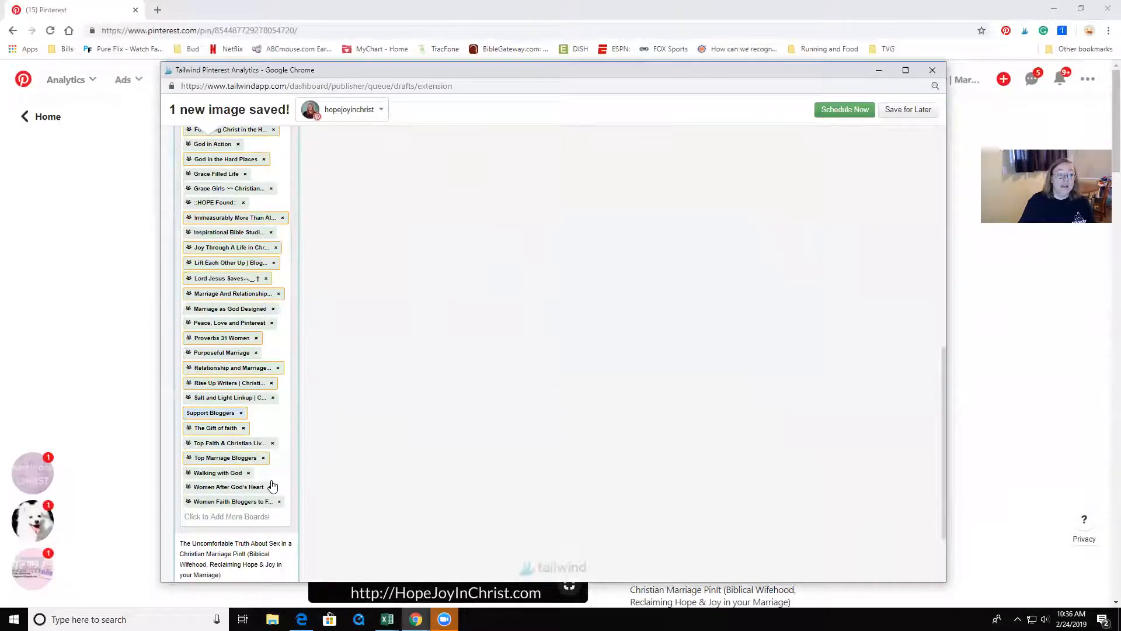
pyautogui.scroll(-2, 236, 221)
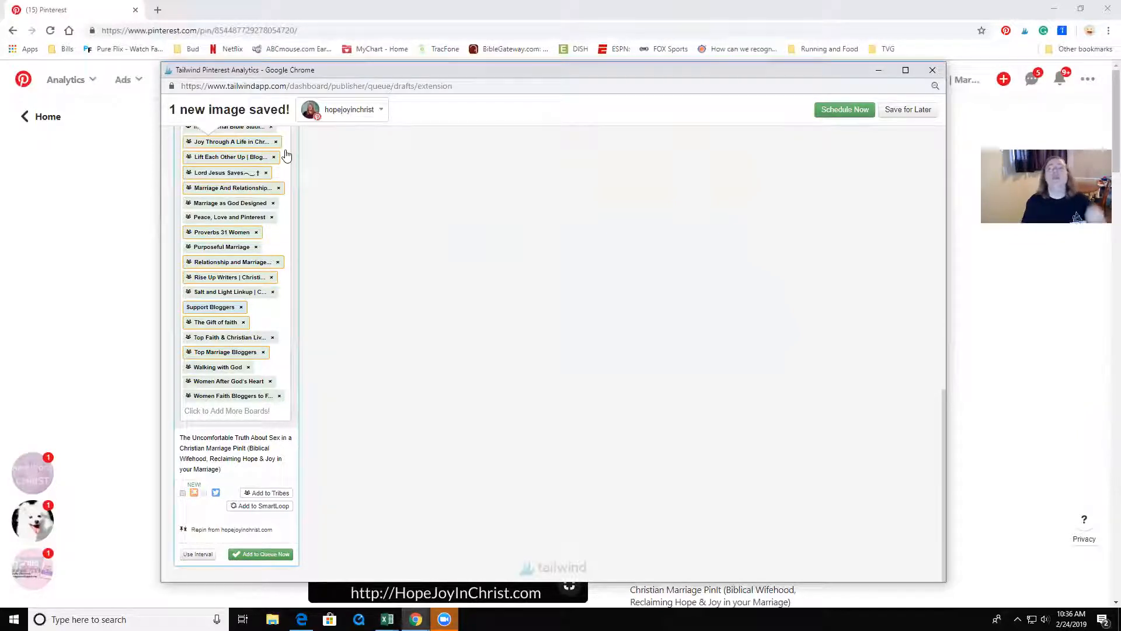
# - Select the Bible Study Topics and Devotions, Christian Business Women, God in the Hard Places and Marriage tribes, and leave without submitting the pin
pyautogui.click(272, 494)
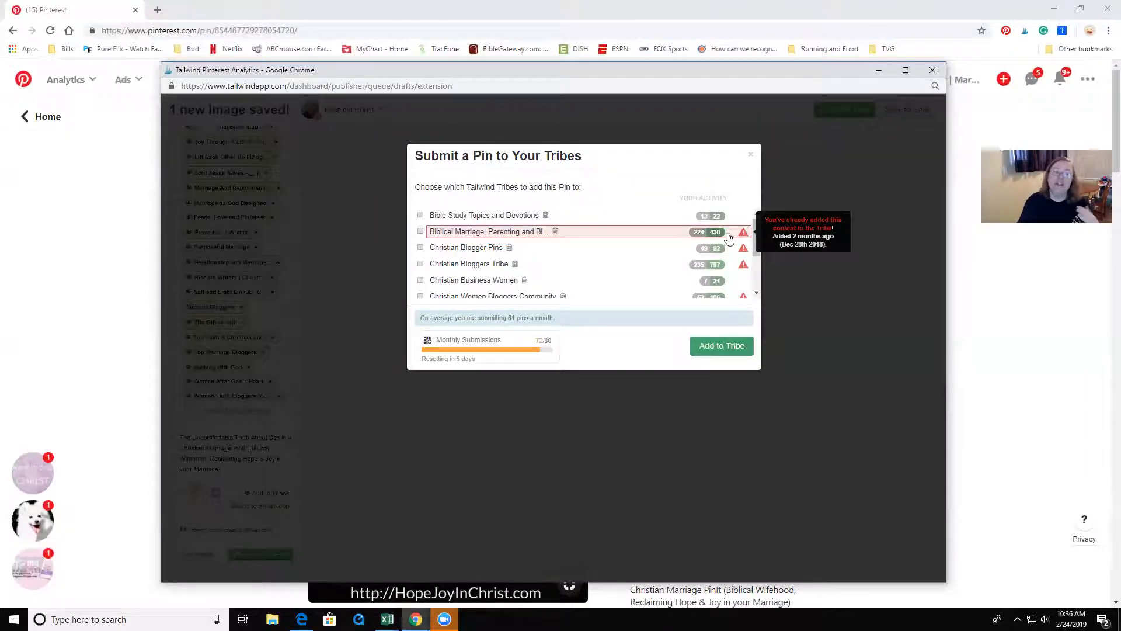
pyautogui.moveTo(723, 239)
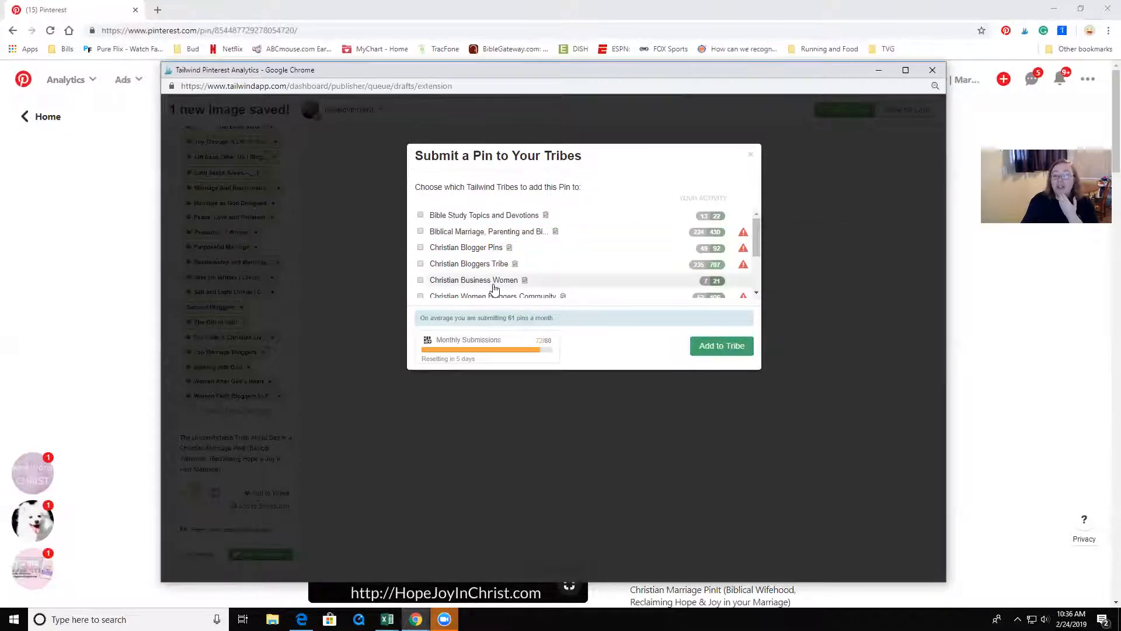
pyautogui.click(421, 214)
pyautogui.scroll(-1, 435, 260)
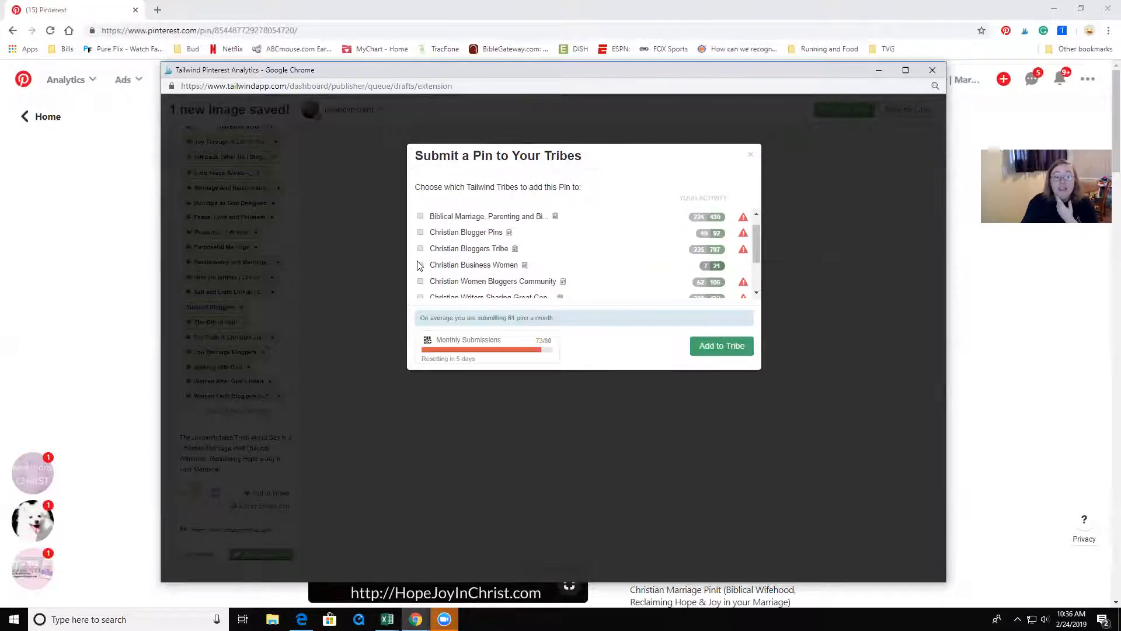
pyautogui.click(420, 266)
pyautogui.scroll(-2, 421, 269)
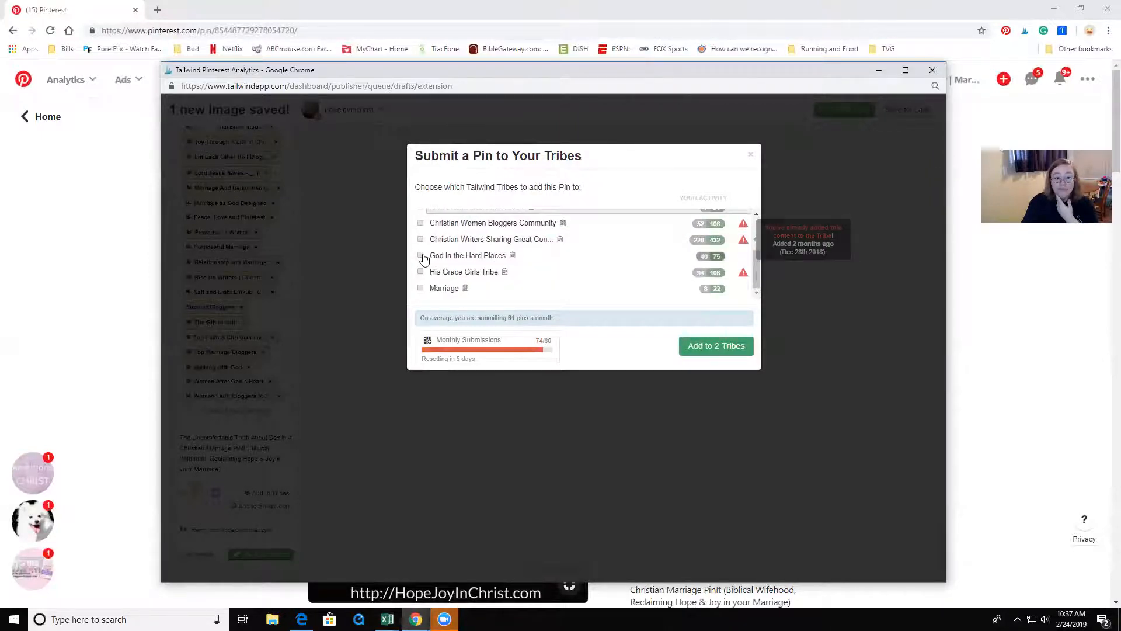
pyautogui.click(421, 256)
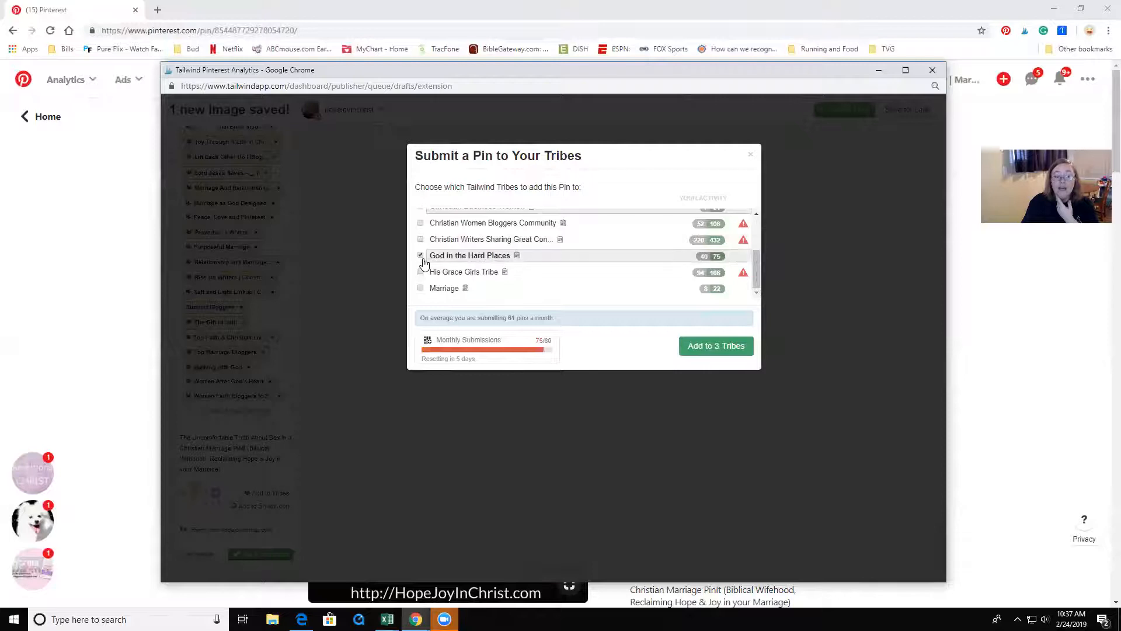
pyautogui.click(420, 288)
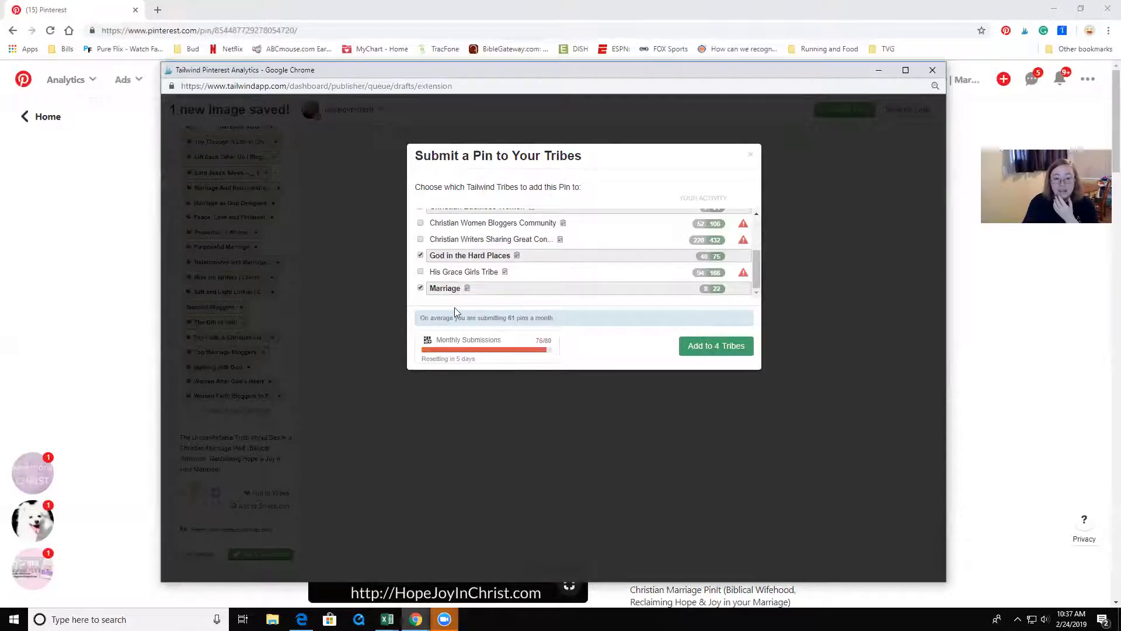
pyautogui.click(752, 155)
# - Apply a minimum interval of 4d between the board pins, and close the Tailwind scheduler without scheduling the pin
pyautogui.scroll(-1, 230, 251)
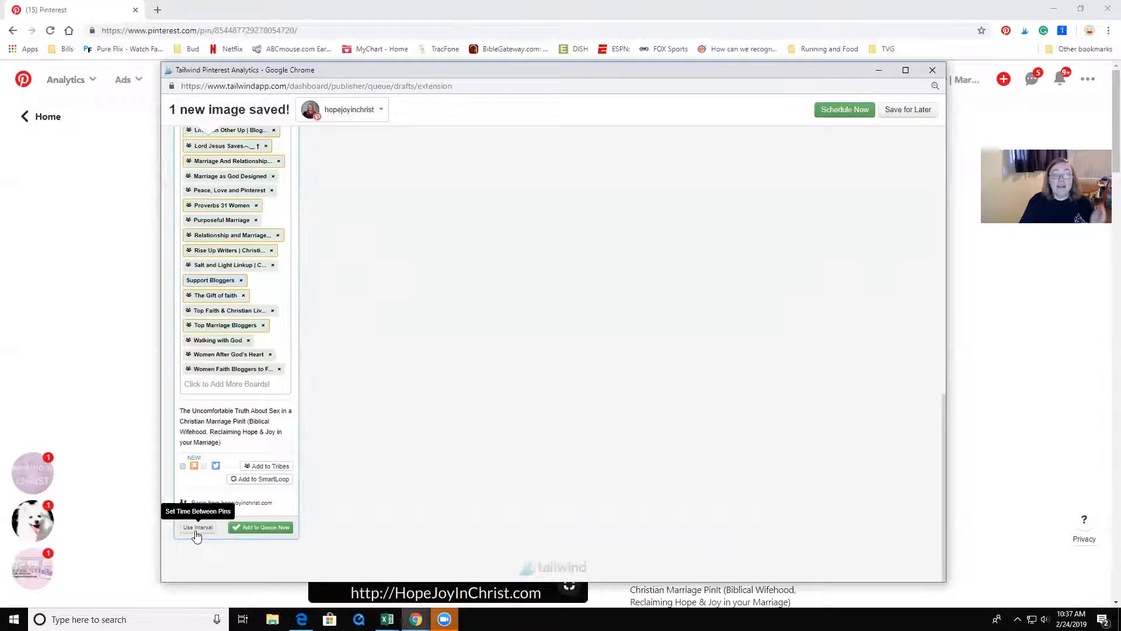
pyautogui.click(198, 529)
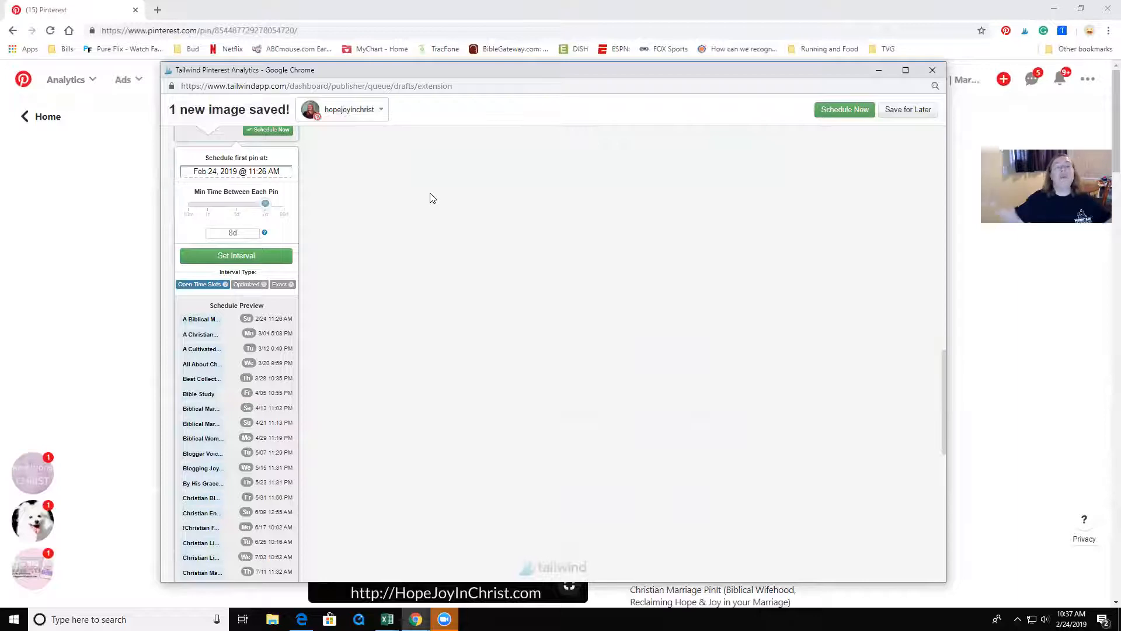
pyautogui.doubleClick(220, 234)
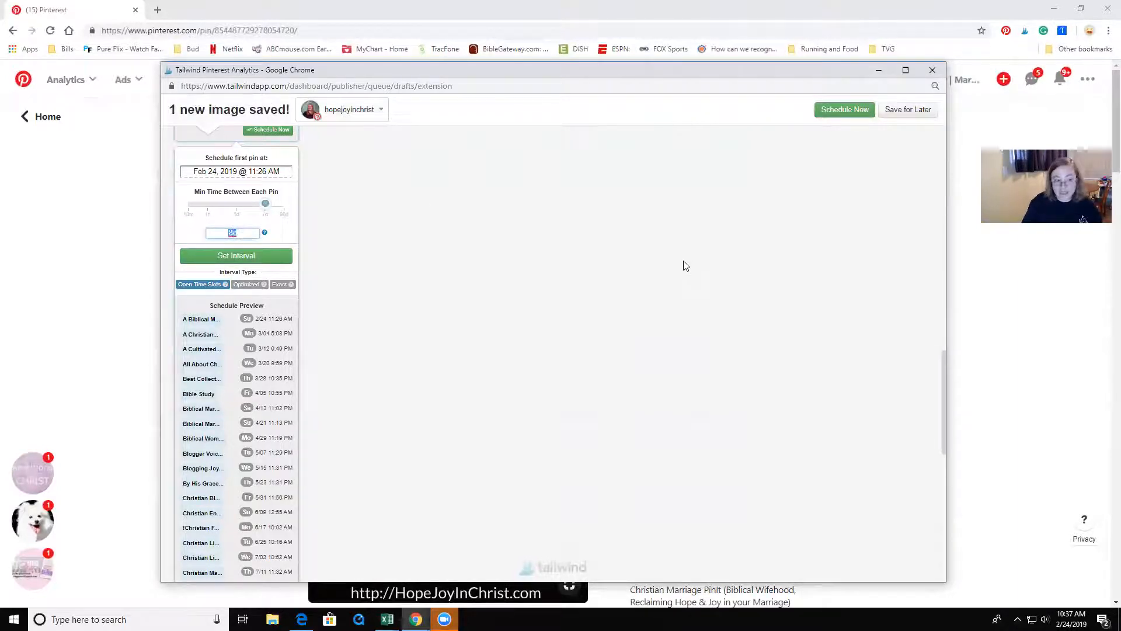
pyautogui.write('4d')
pyautogui.press('BackSpace')
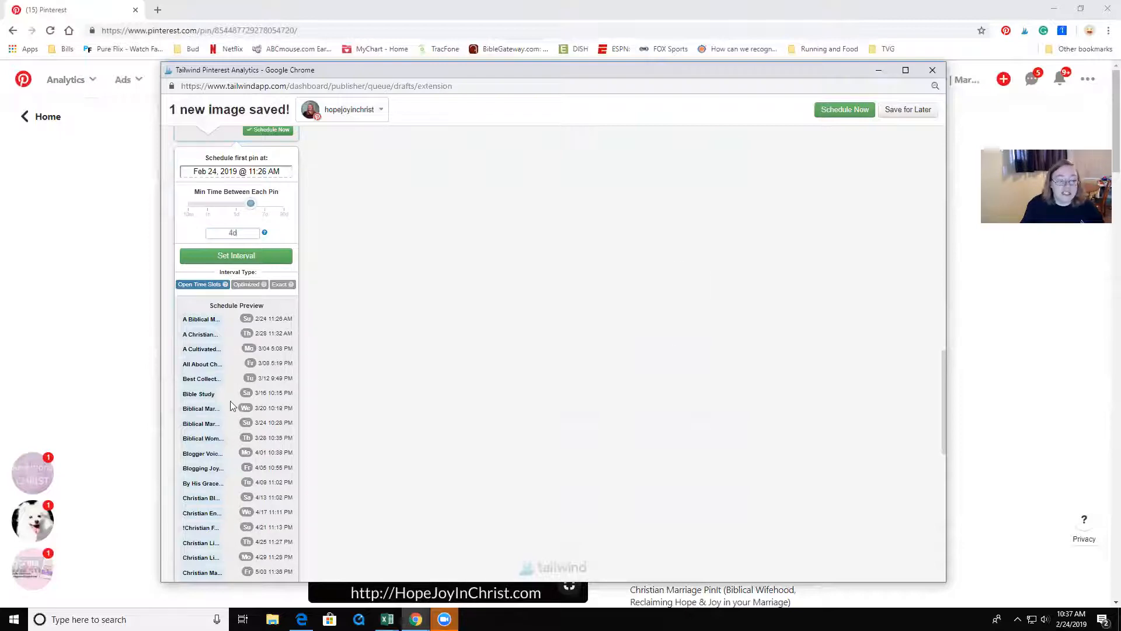
pyautogui.scroll(-3, 281, 348)
pyautogui.scroll(-7, 288, 454)
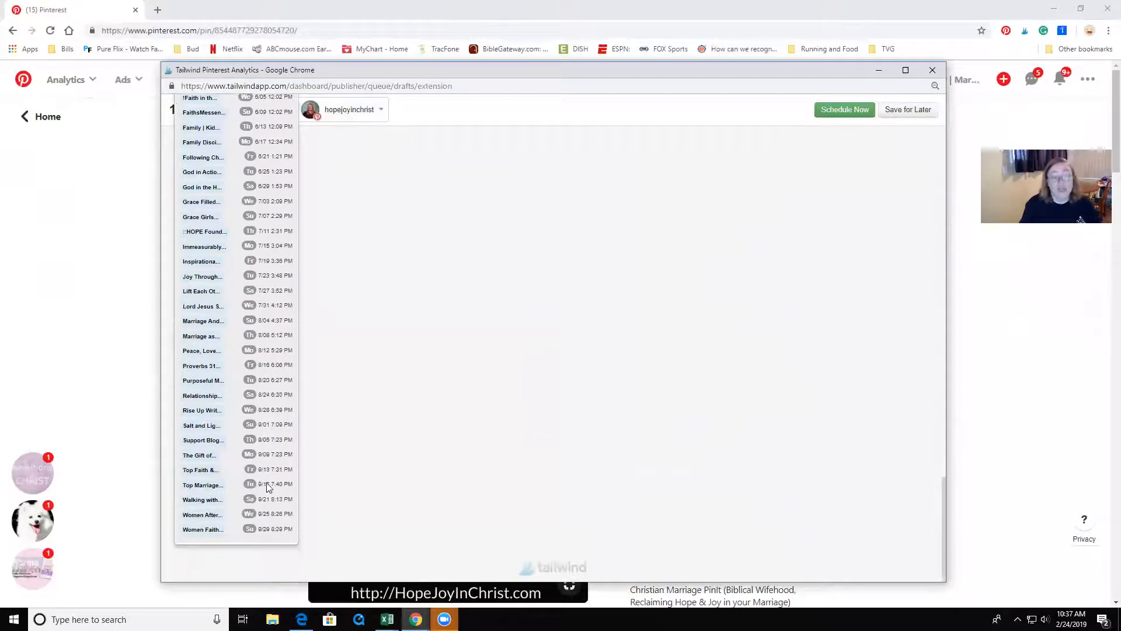
pyautogui.scroll(5, 279, 330)
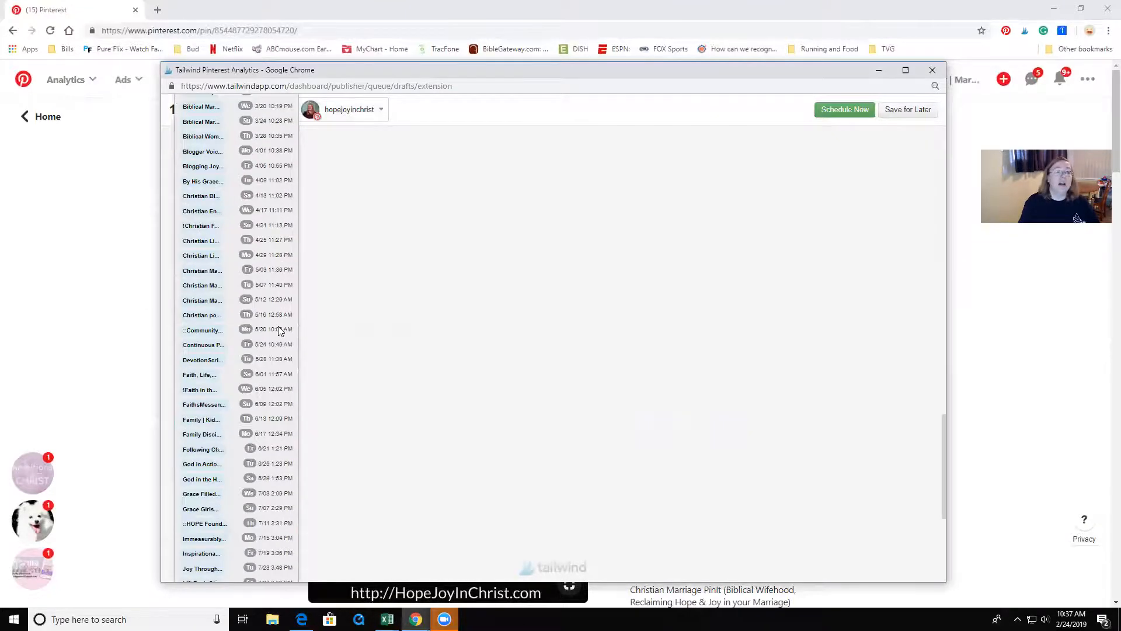
pyautogui.scroll(5, 280, 331)
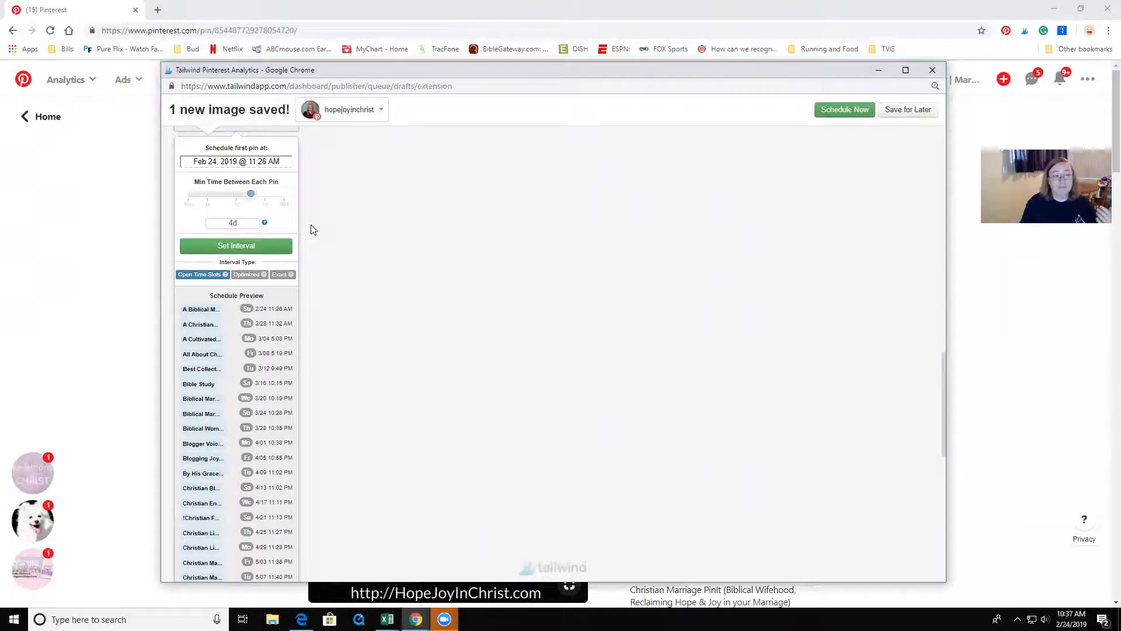
pyautogui.click(263, 244)
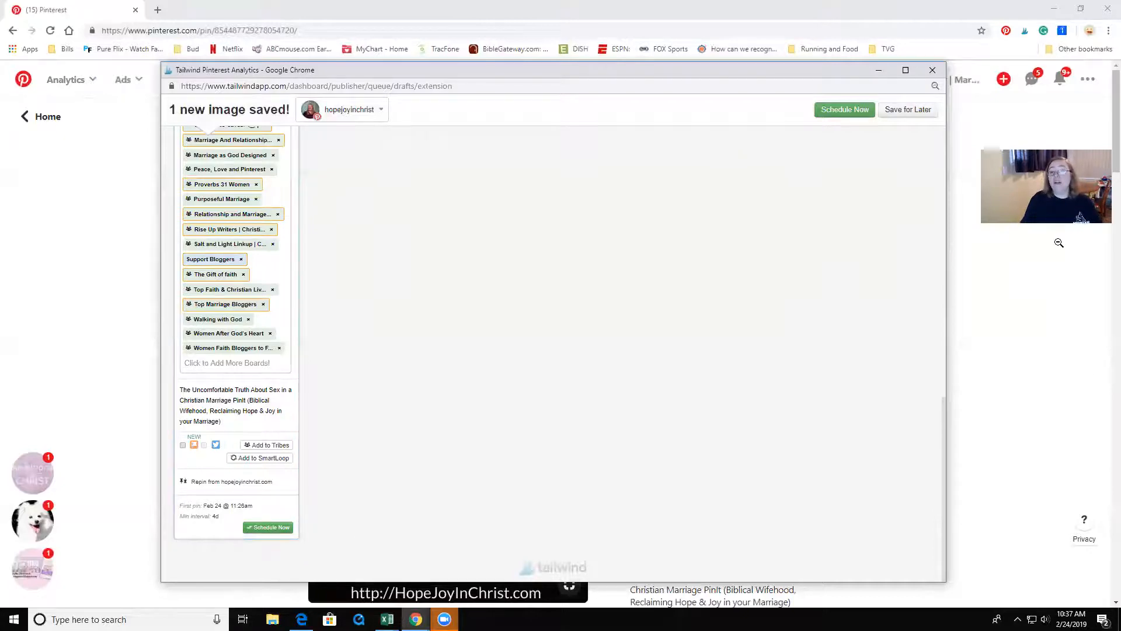
pyautogui.click(932, 70)
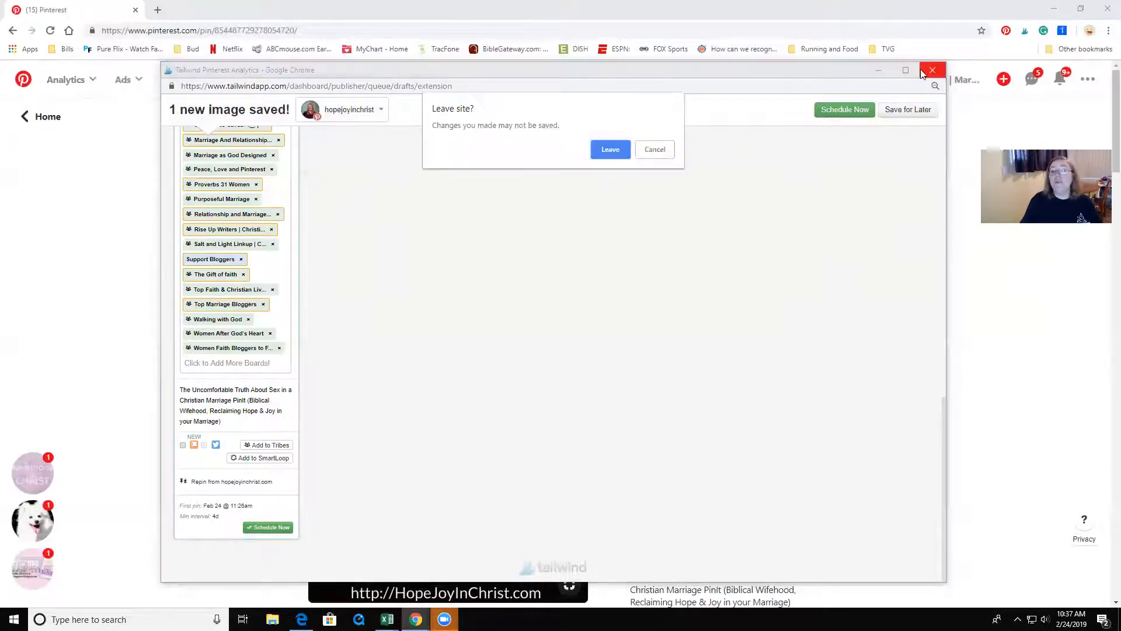
pyautogui.click(609, 149)
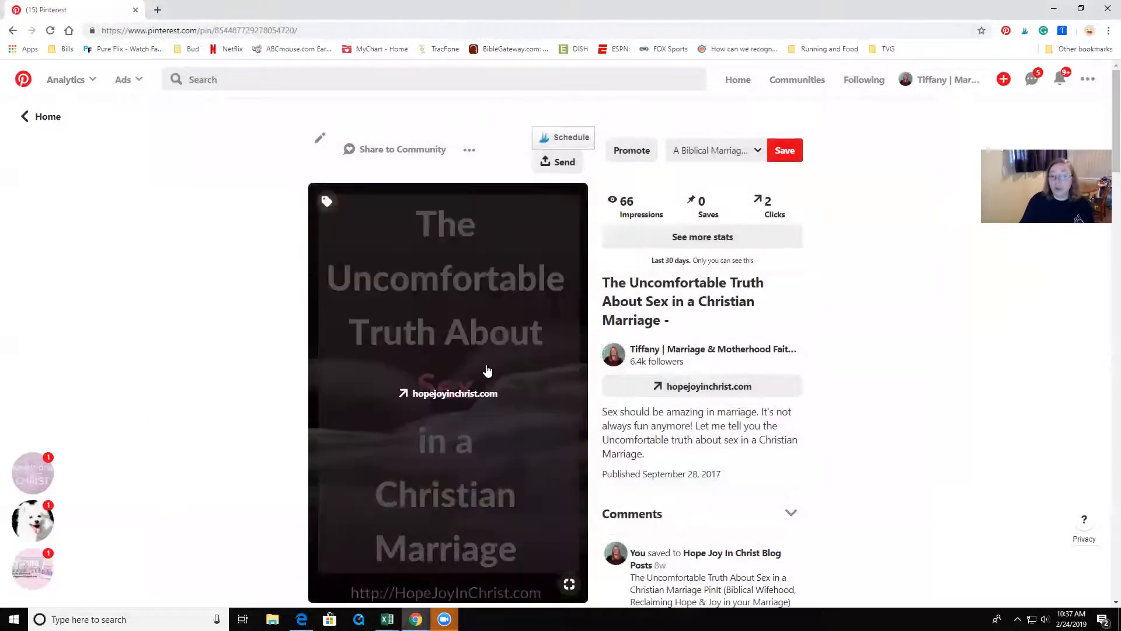